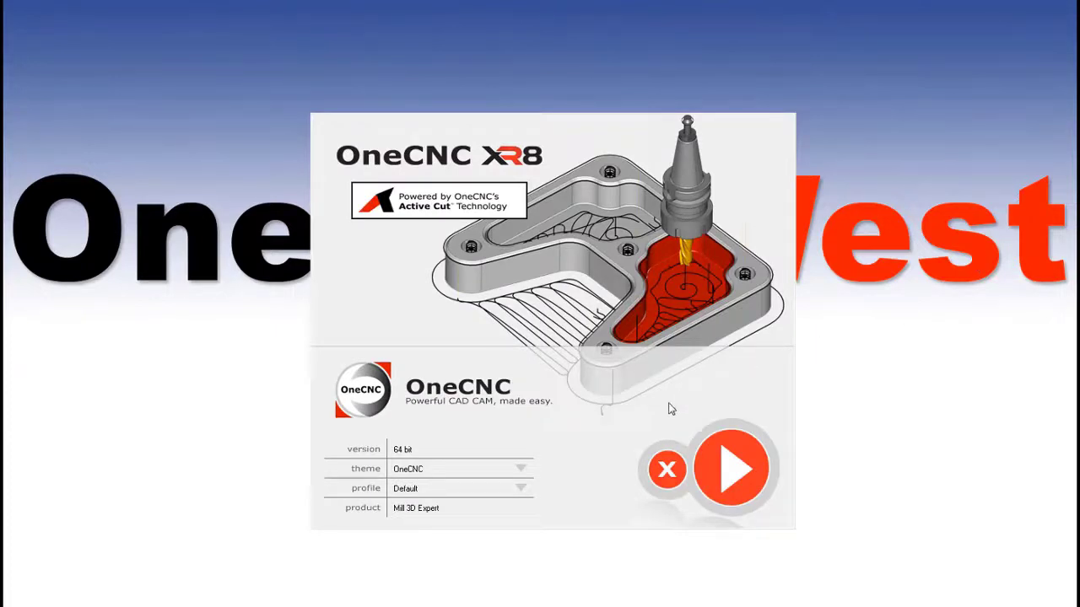
- Select the Cool Blue theme and launch the 64 bit Mill 3D Expert product
click(520, 469)
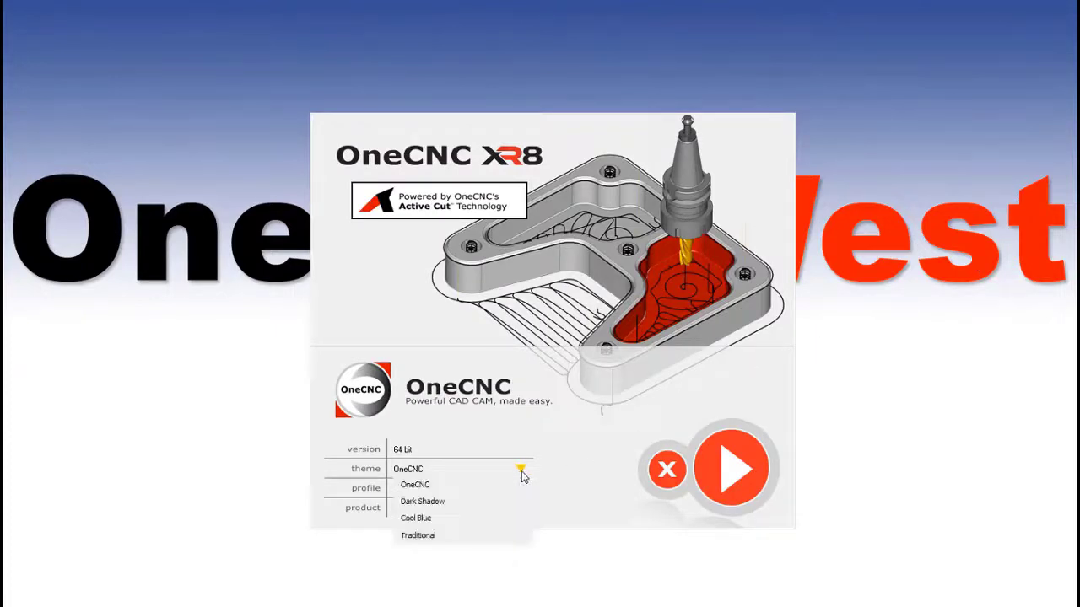
click(482, 517)
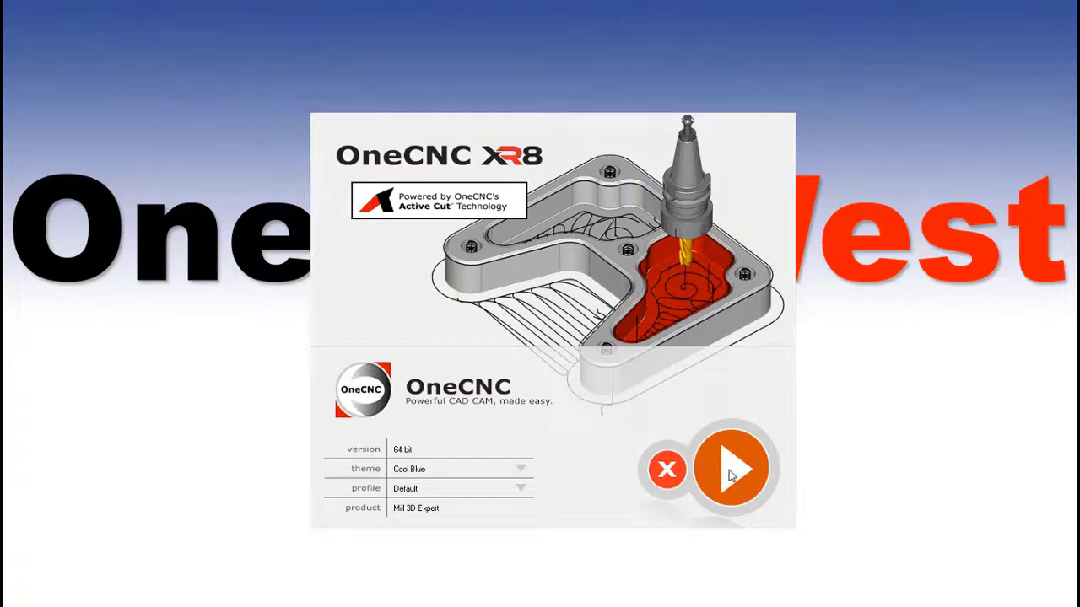
click(731, 469)
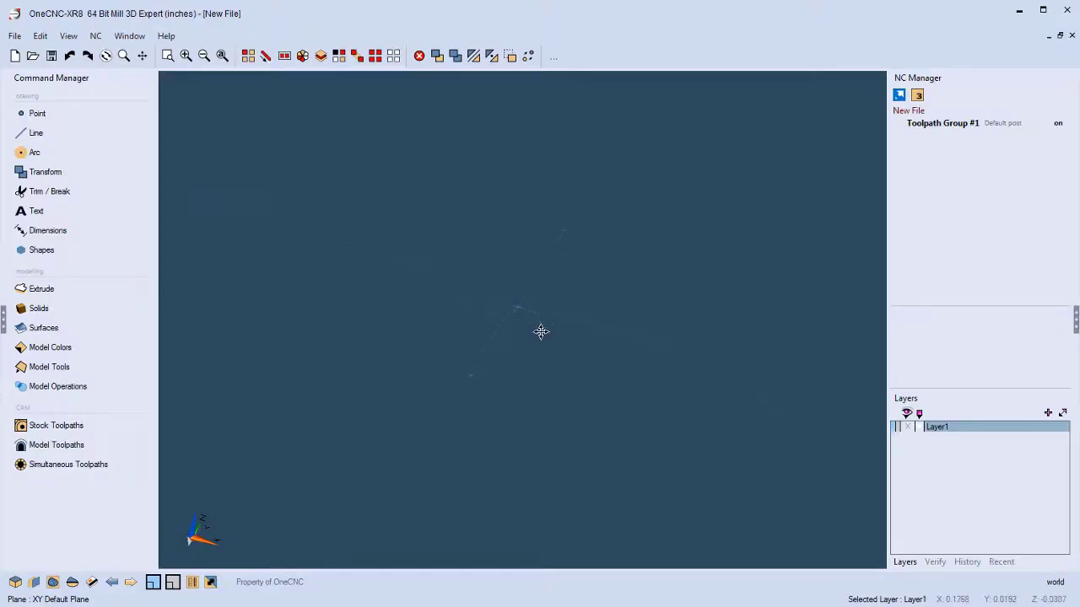
- In the top view, start a rectangle at the origin with a length of 5.5 and a height of -4.5
middle_drag(542, 332, 473, 370)
right_click(519, 364)
click(523, 365)
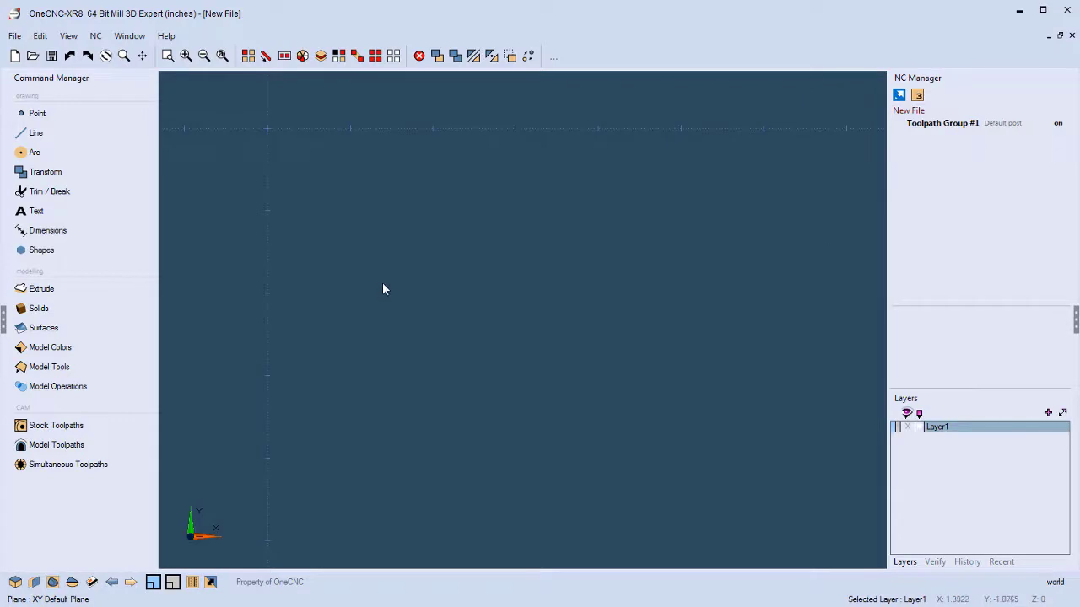
click(36, 135)
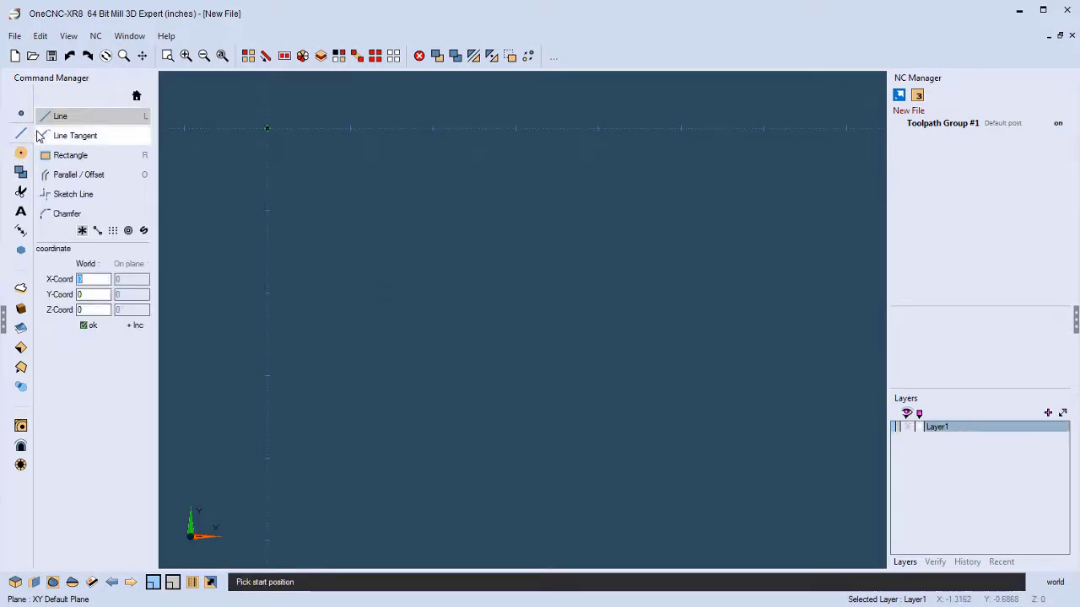
click(69, 156)
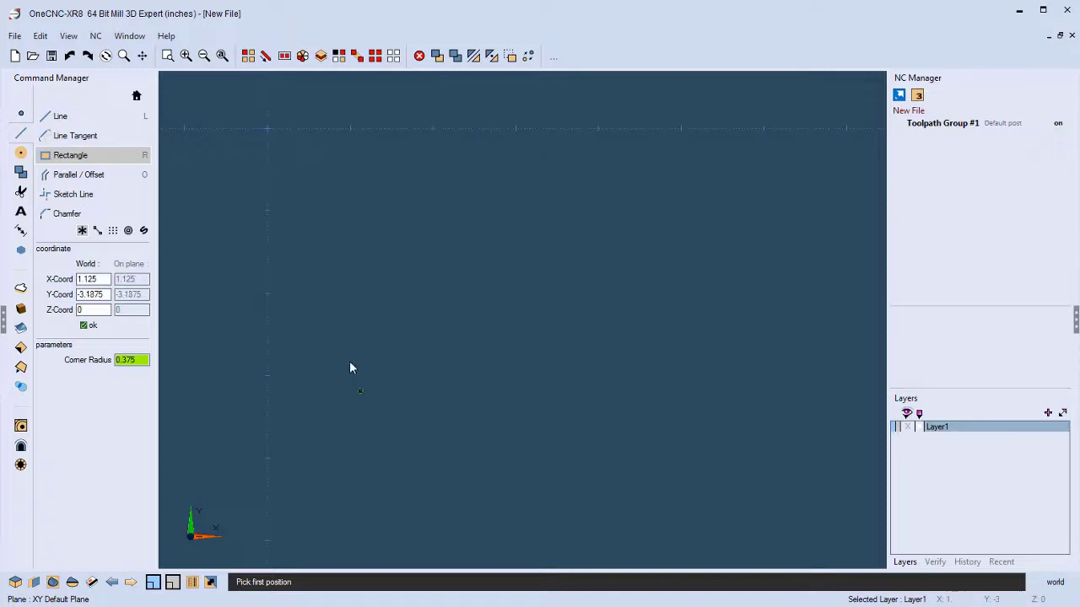
click(268, 132)
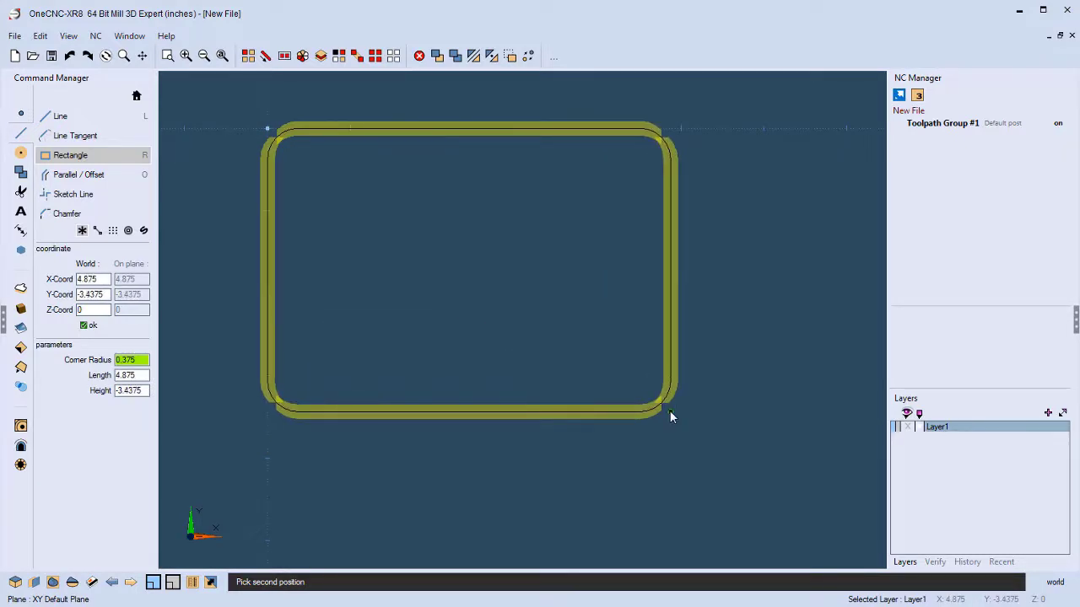
click(116, 374)
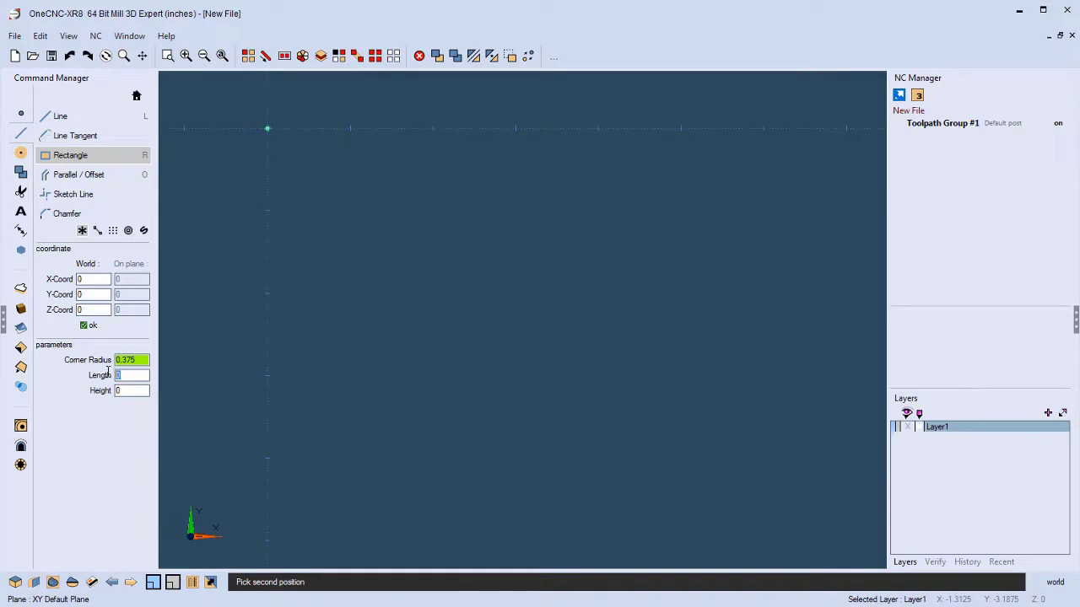
text(5.5)
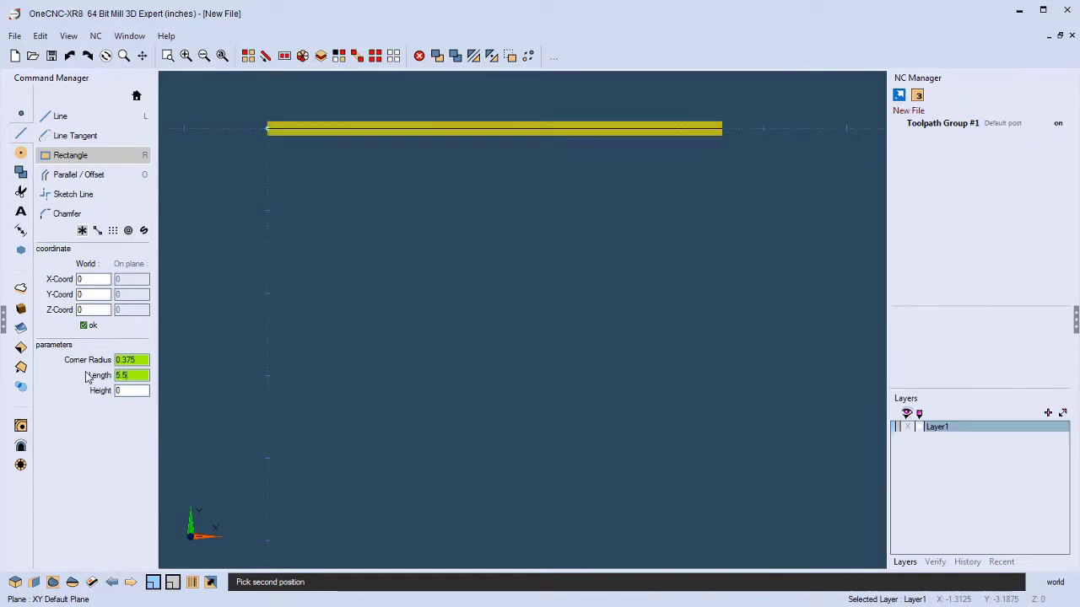
click(134, 389)
text(4)
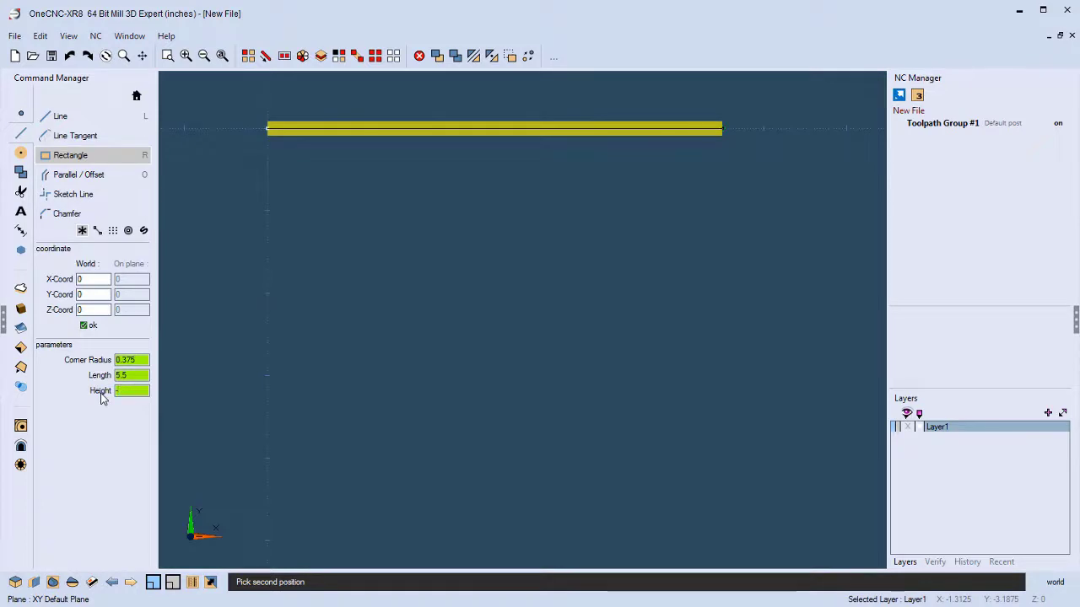
text(.5)
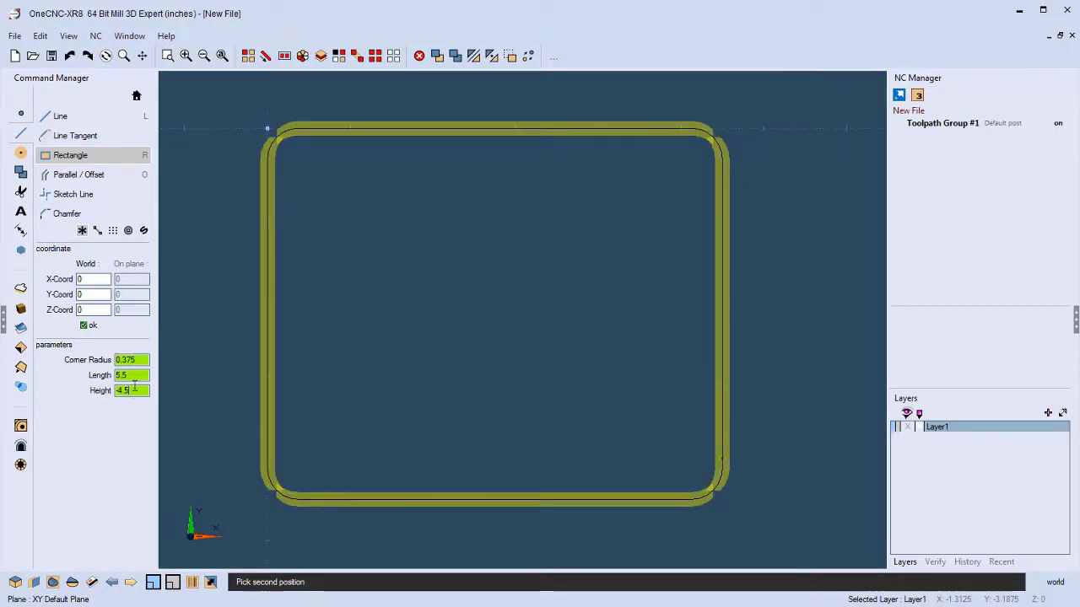
- Try corner radii of 0 and 1 on the rectangle preview
click(127, 361)
text(0)
key(BackSpace)
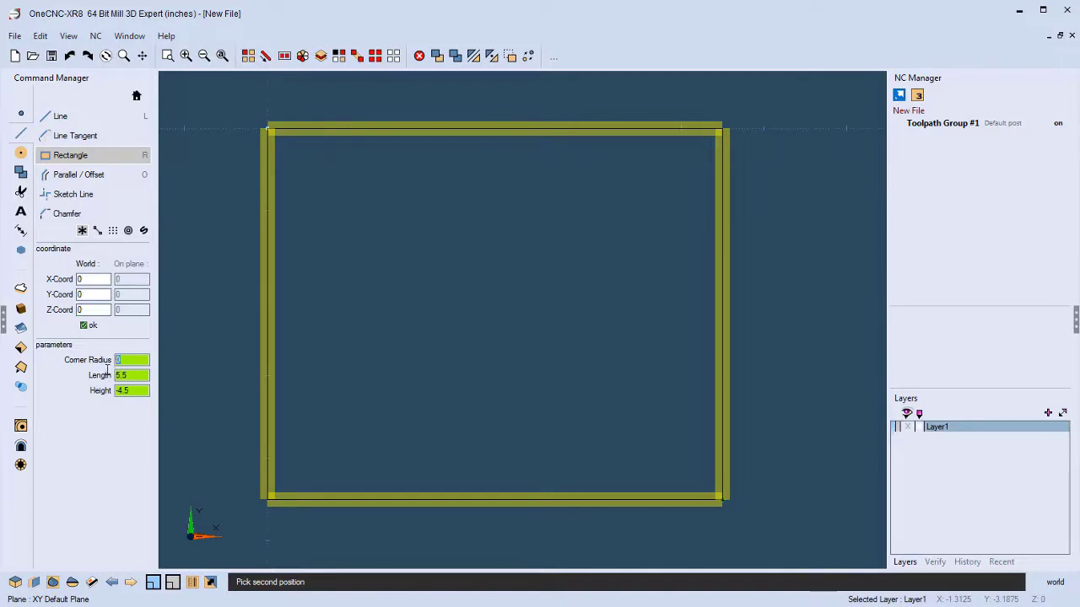
text(1)
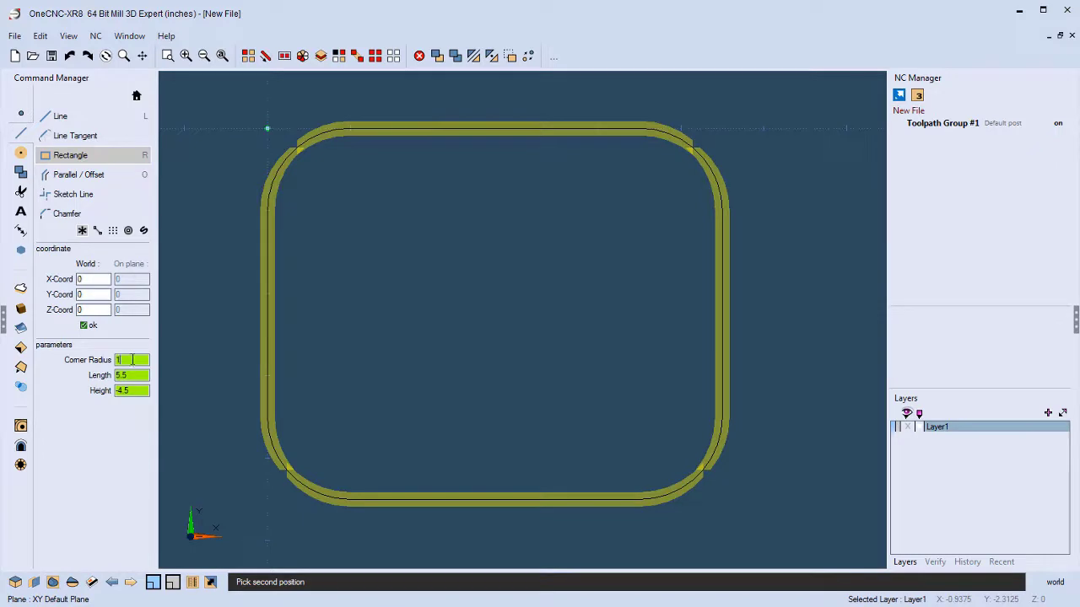
- Set the rectangle's corner radius to 0.375 and create the rectangle
key(BackSpace)
text(.375)
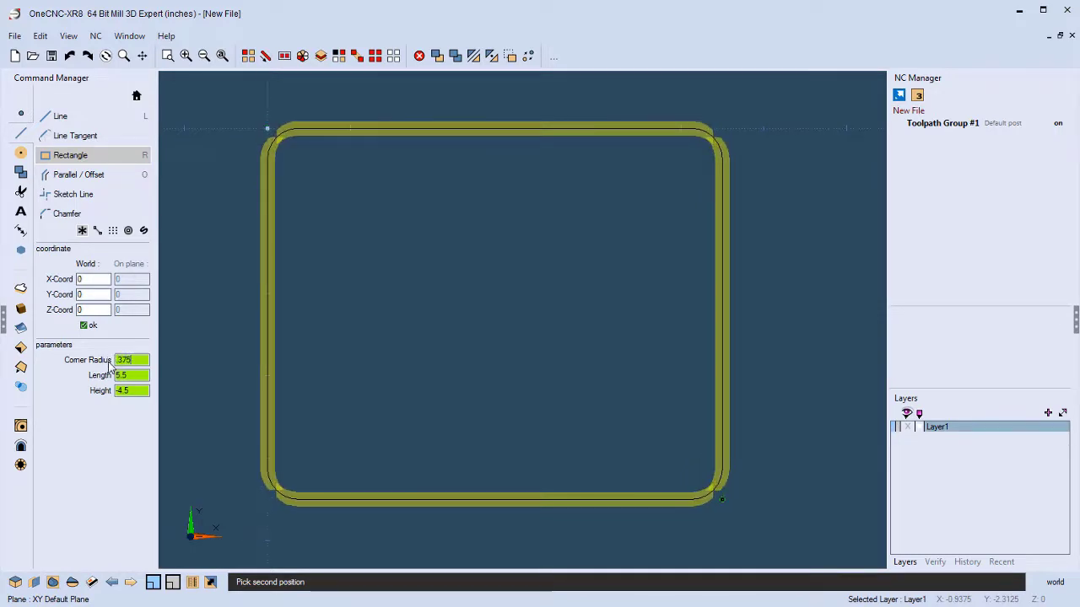
click(98, 328)
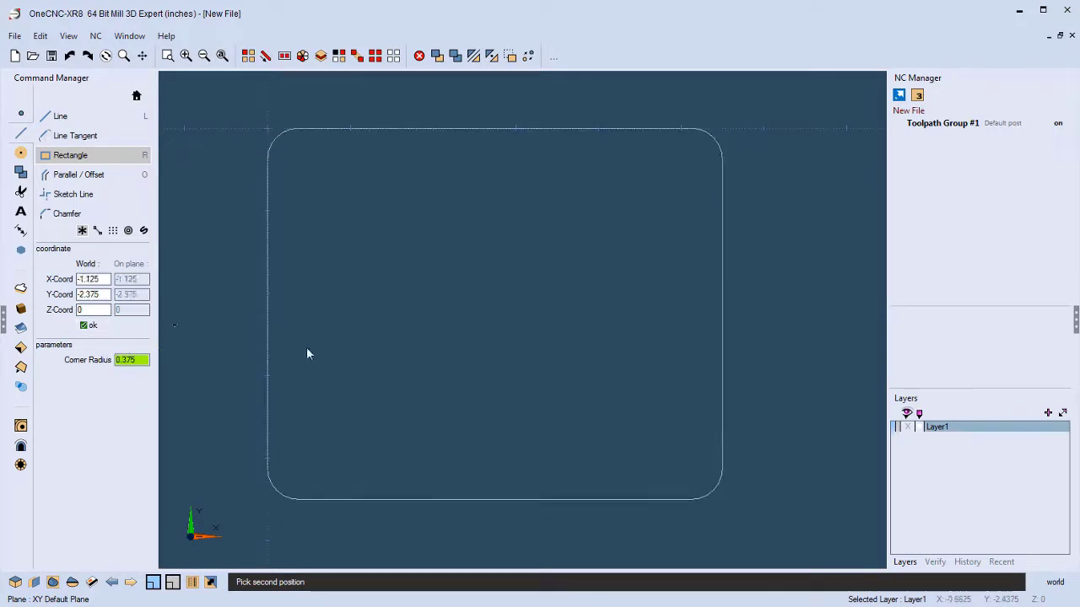
key(Escape)
middle_drag(425, 329, 463, 329)
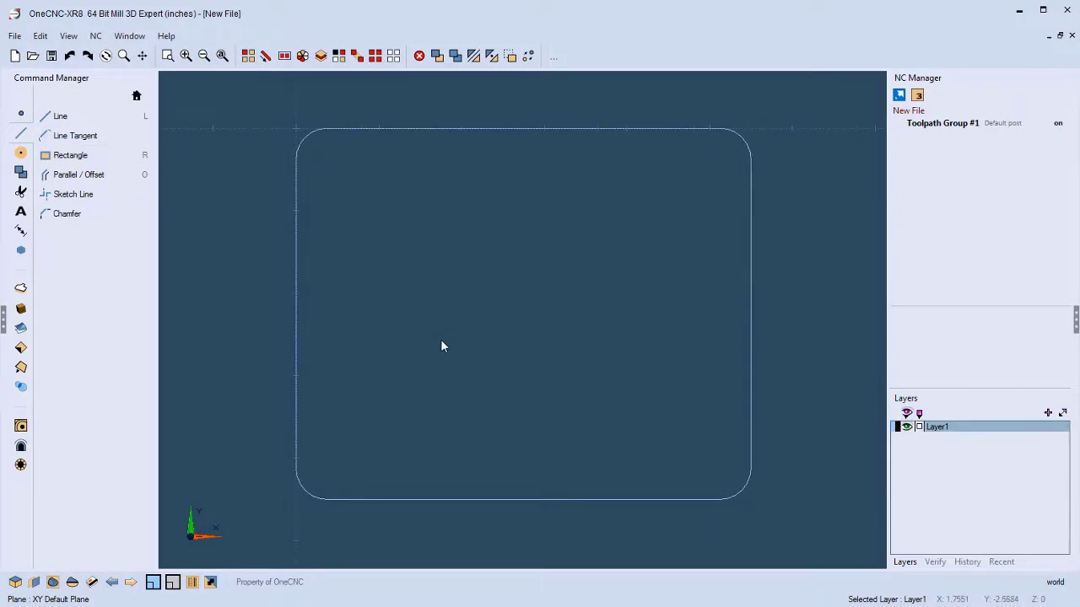
- Offset the rectangle's right edge inward by 0.4
click(84, 175)
click(749, 299)
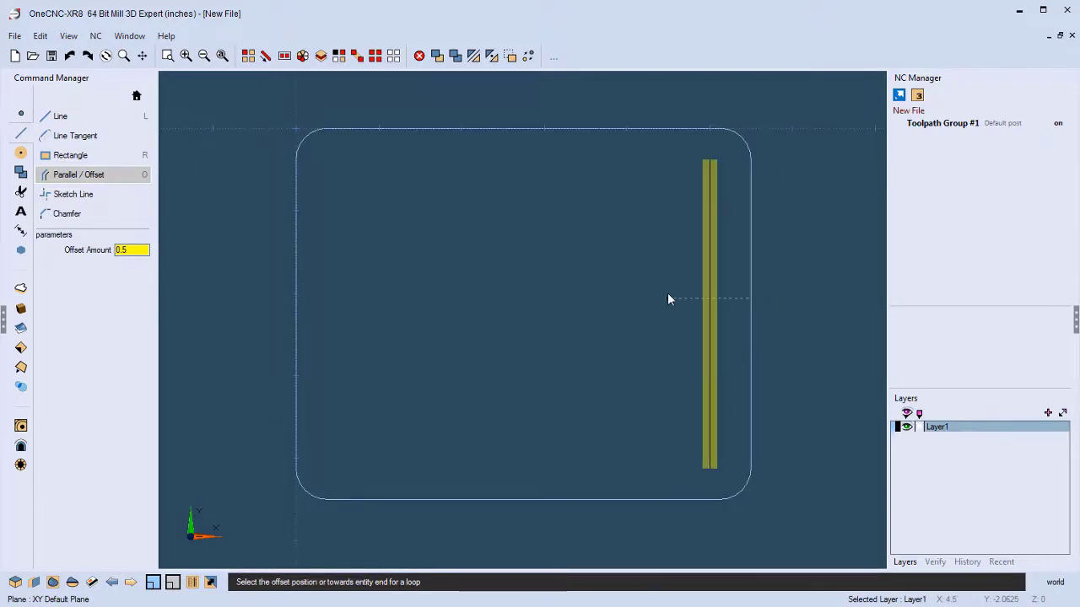
double_click(126, 250)
text(0.4)
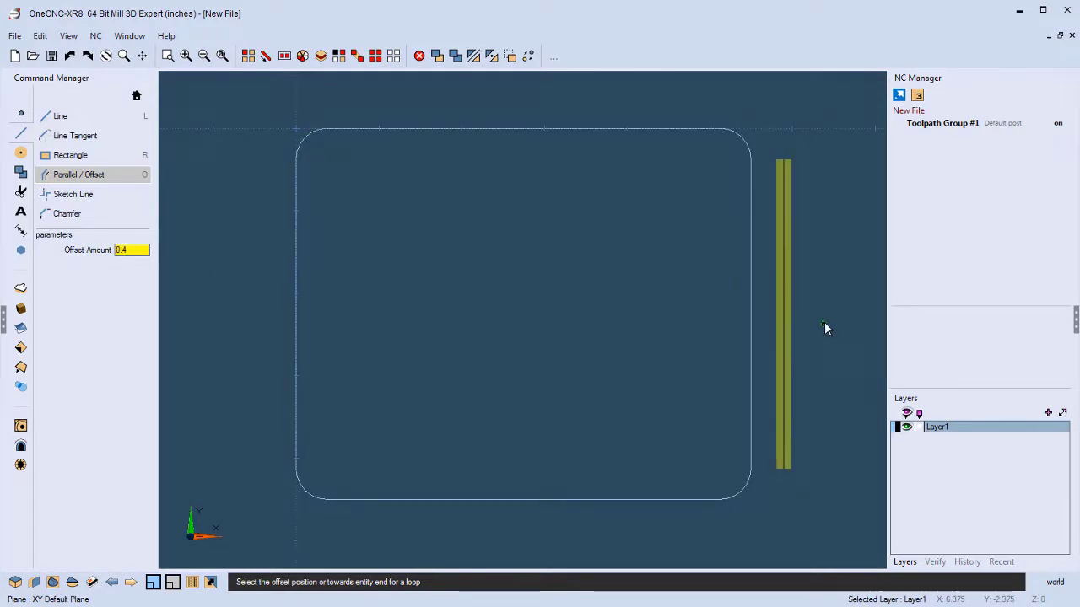
click(714, 299)
key(Escape)
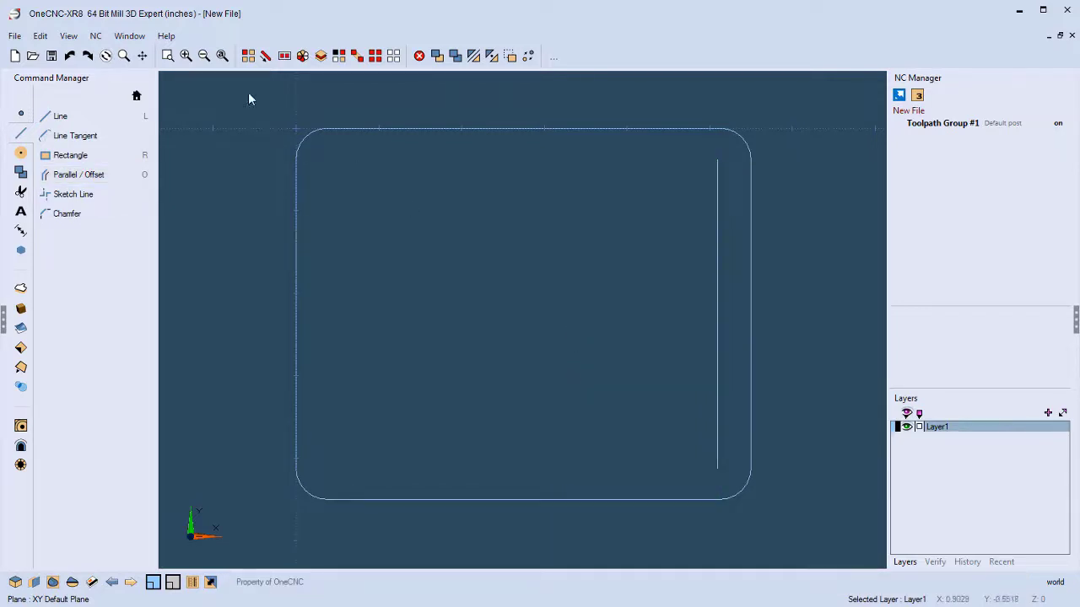
- Draw a horizontal line at about Y -1.375 crossing both the offset line and the rectangle's right edge
click(59, 117)
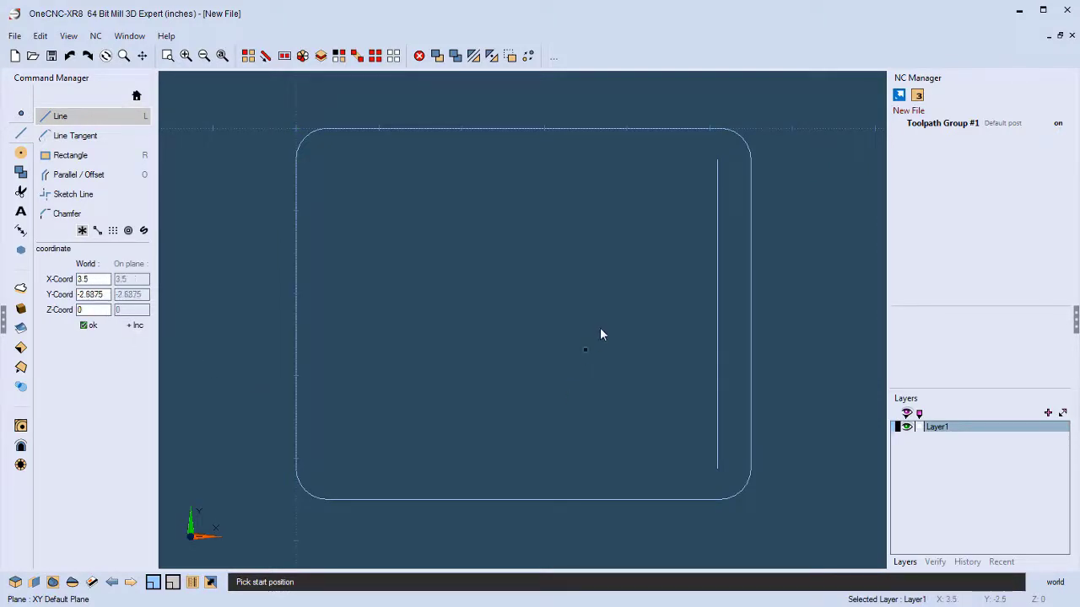
click(674, 242)
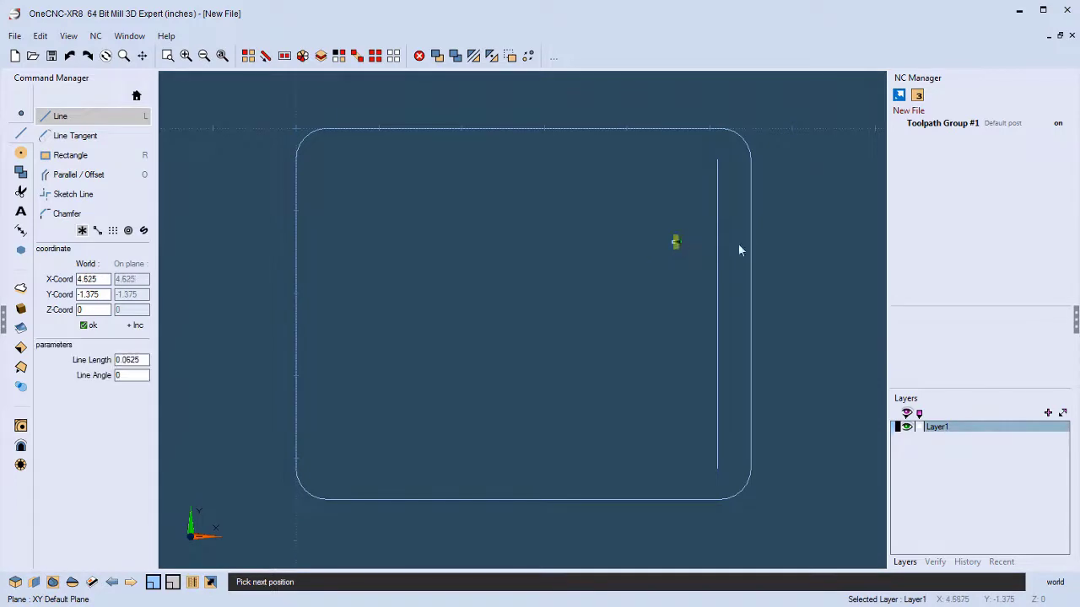
click(808, 243)
right_click(711, 345)
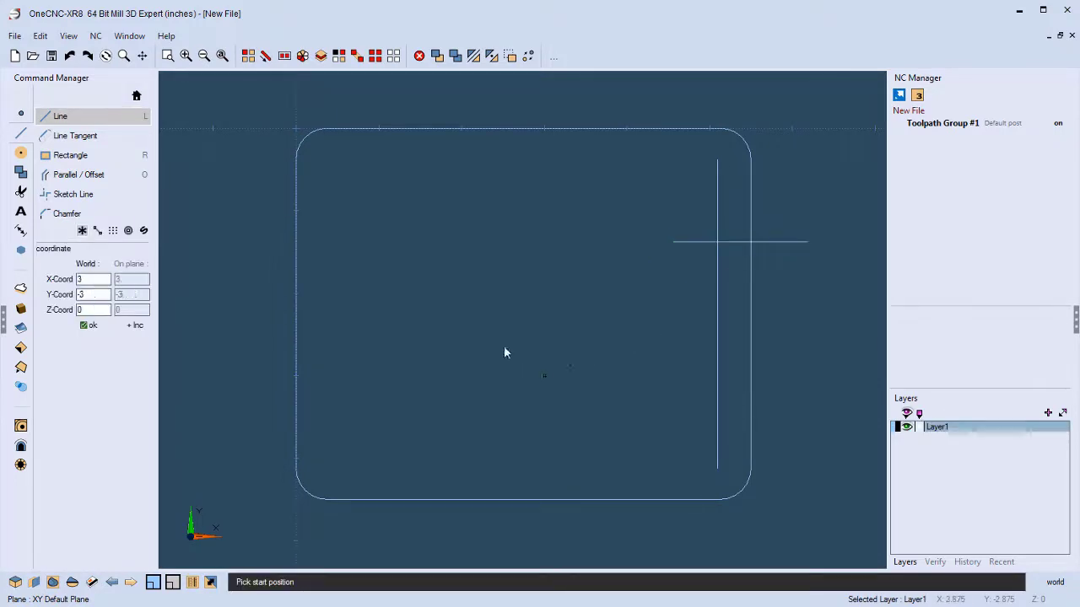
- Draw a line between the midpoints of the top and bottom edges, and a diagonal from the top-left arc's upper end to its midpoint
click(523, 128)
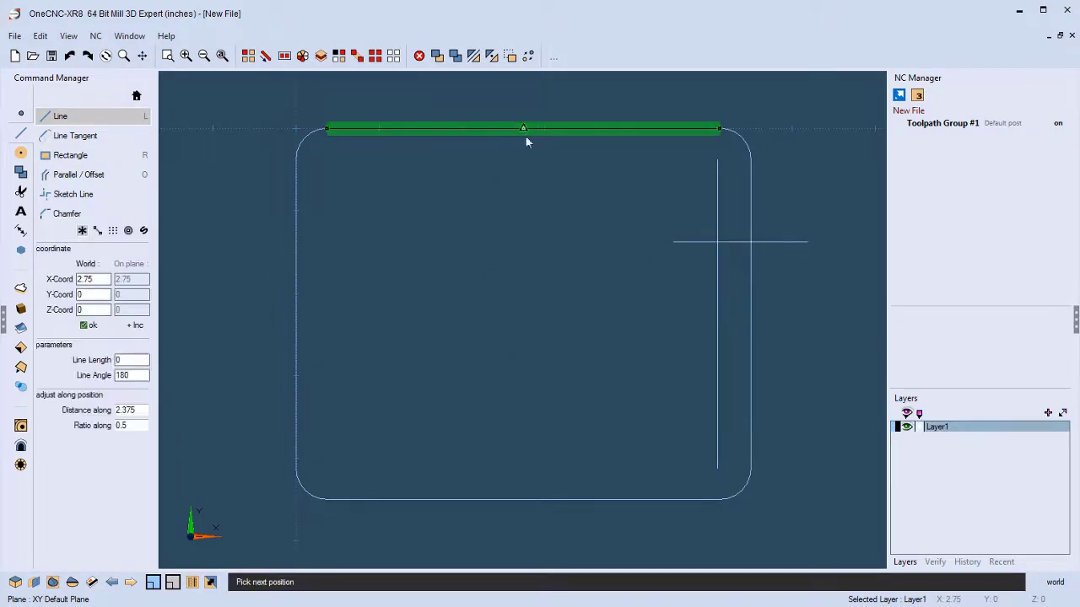
click(530, 500)
right_click(572, 401)
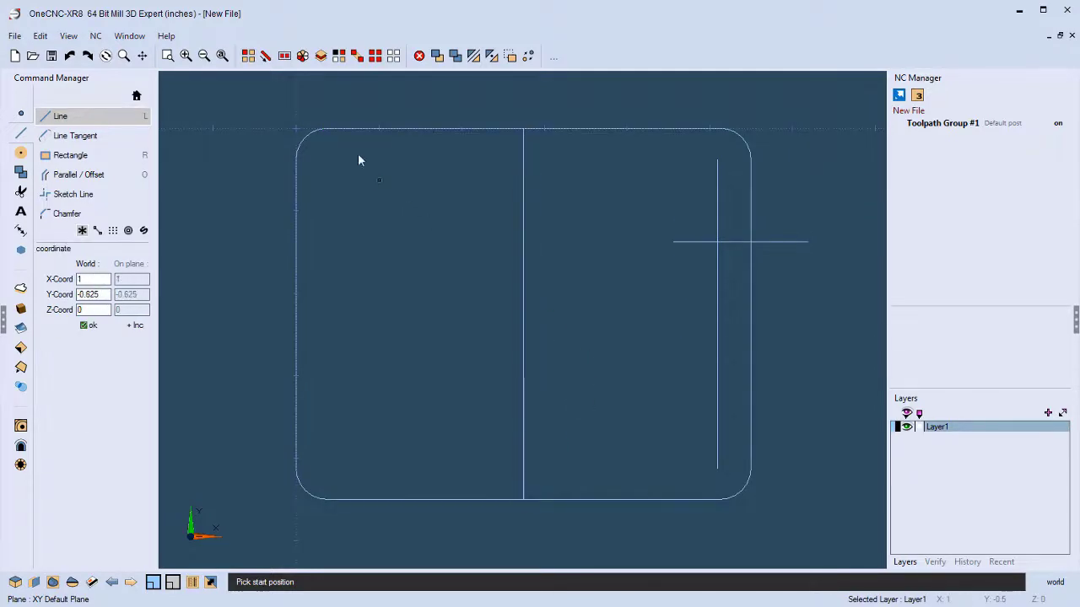
click(330, 136)
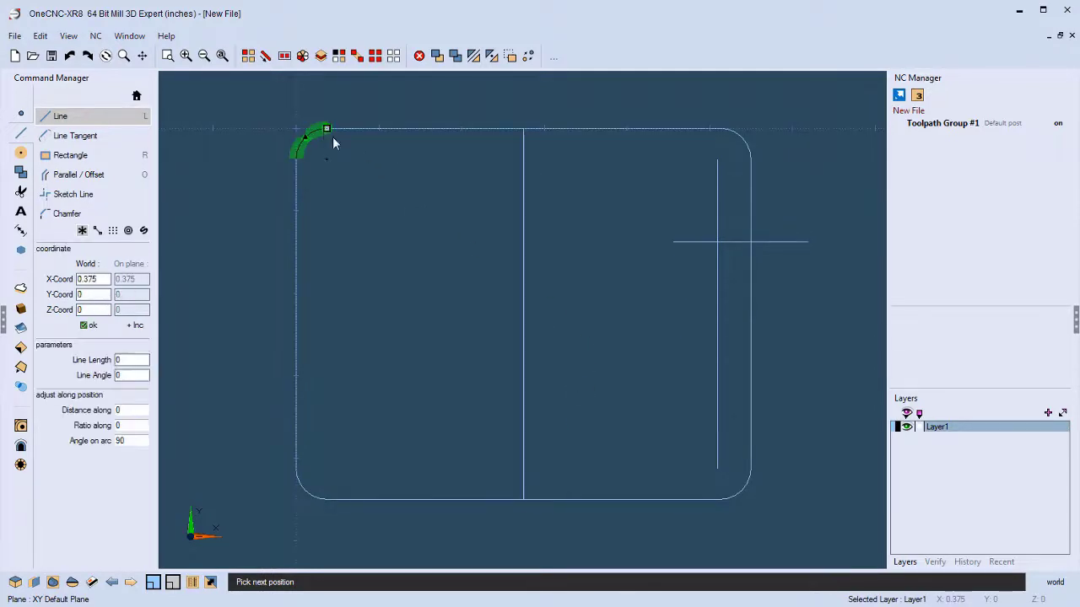
click(523, 312)
right_click(399, 383)
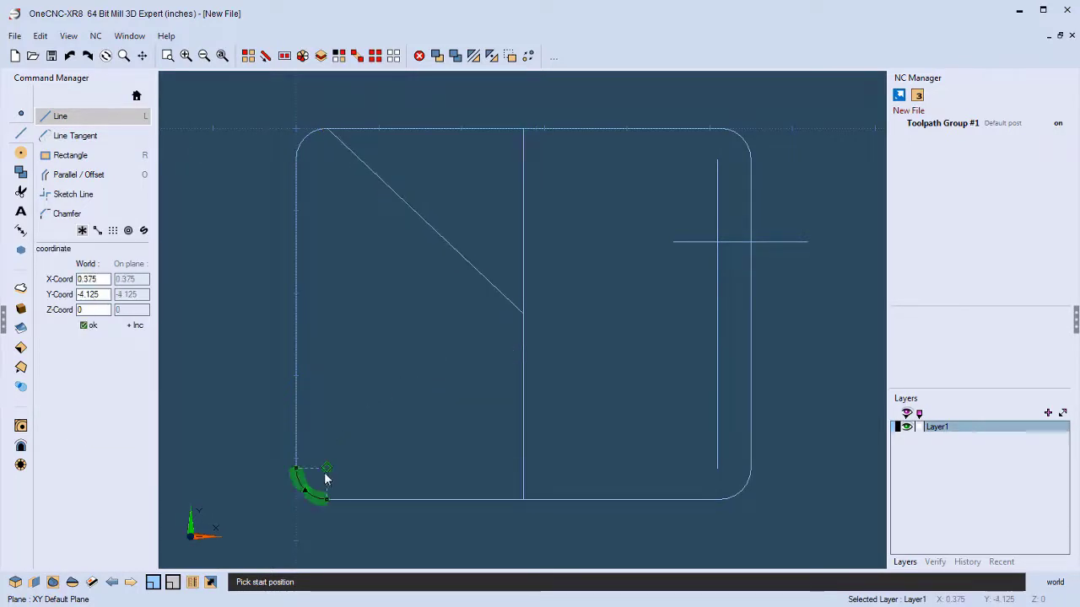
- Draw a horizontal line joining the centers of the two bottom corner arcs
click(326, 469)
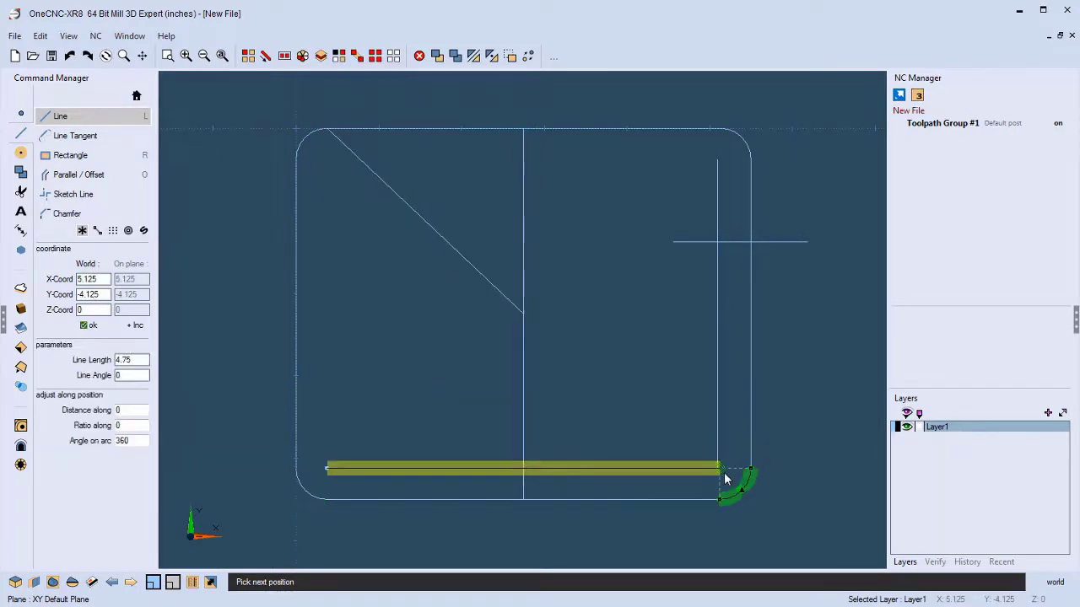
click(719, 469)
right_click(628, 419)
key(Escape)
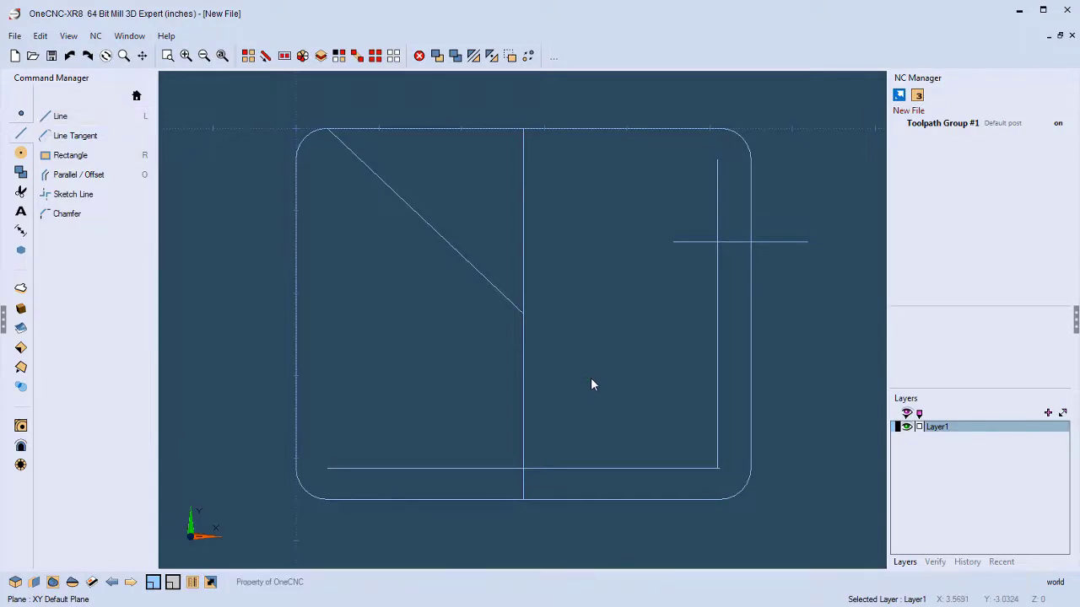
- Undo the vertical midline, the diagonal and the line between the arc centers
key(ctrl+z)
key(ctrl+z)
key(ctrl+z)
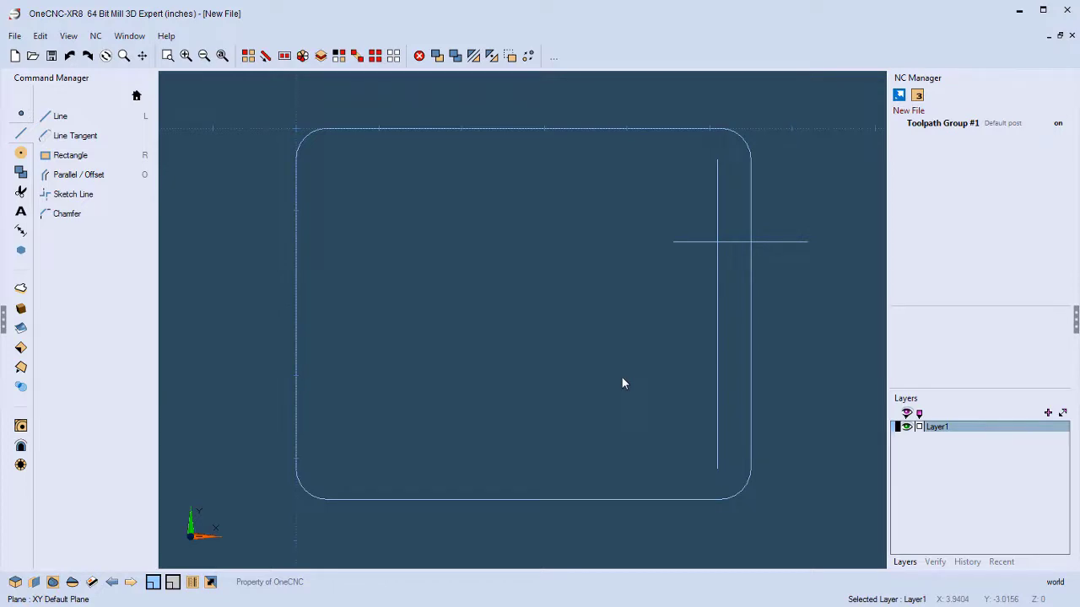
click(136, 96)
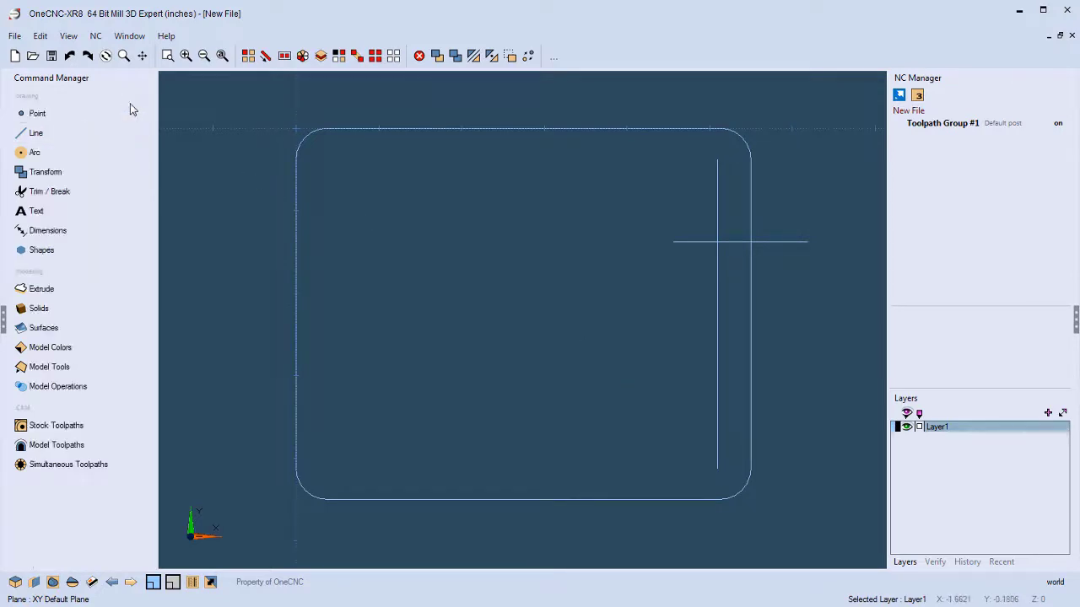
click(31, 198)
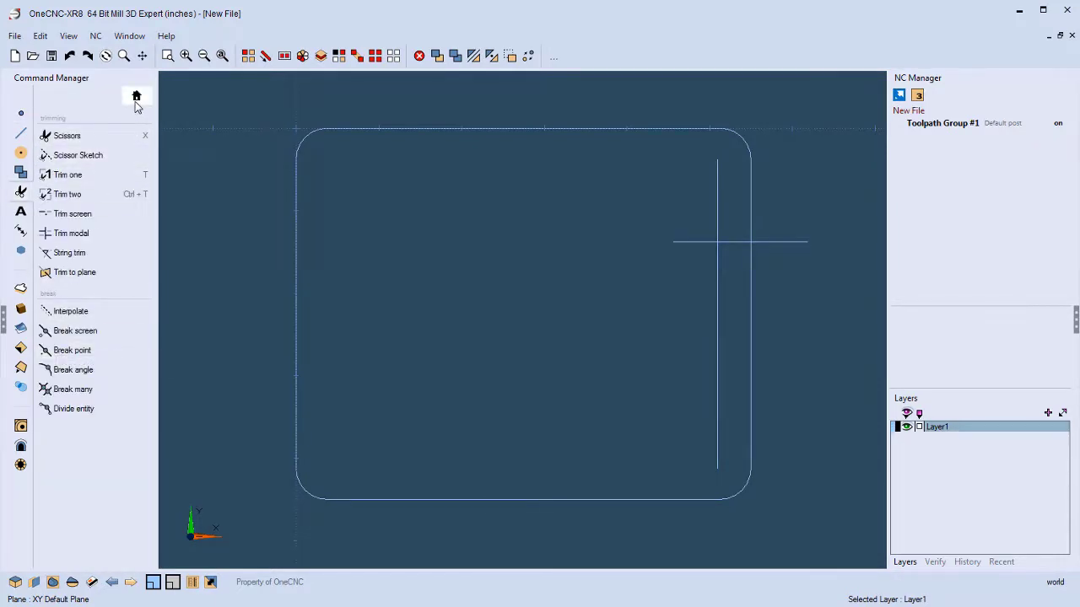
click(136, 96)
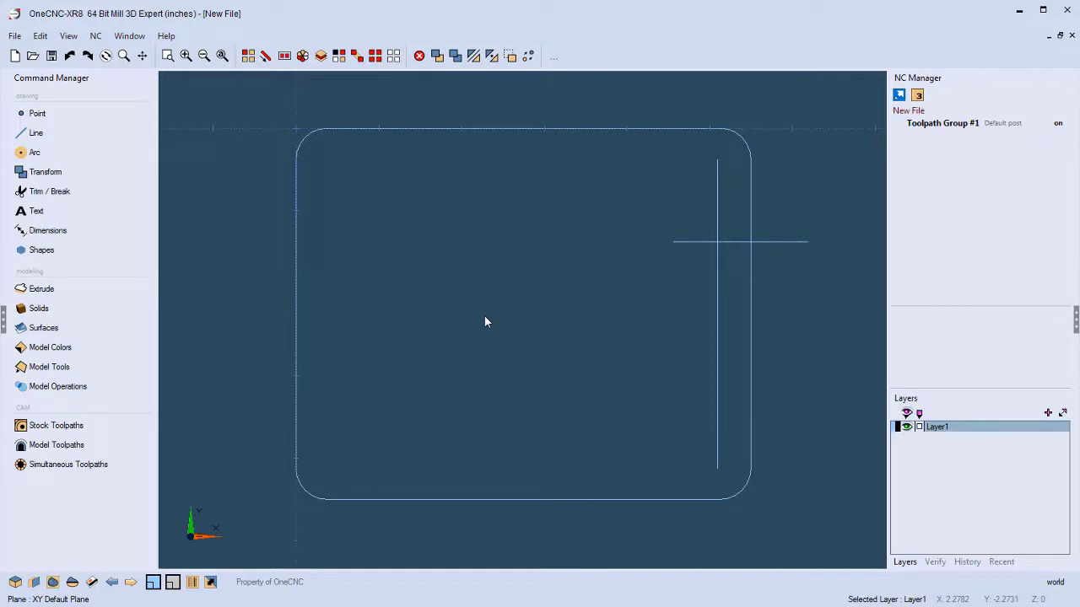
- With Trim two, extend the offset line to the bottom edge and trim it to a corner with the horizontal line
key(ctrl+t)
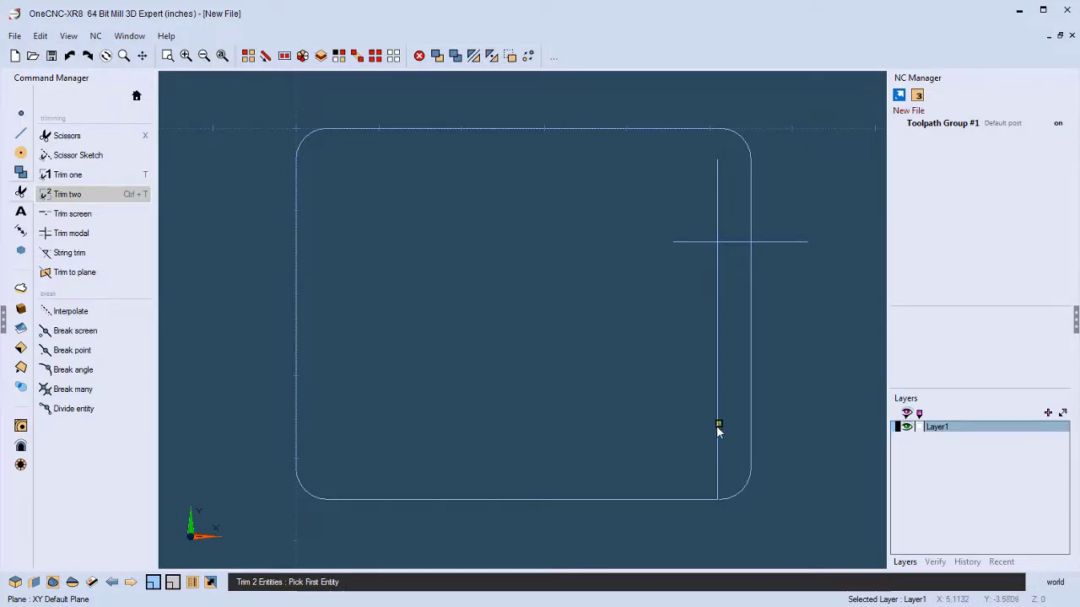
click(719, 333)
click(732, 242)
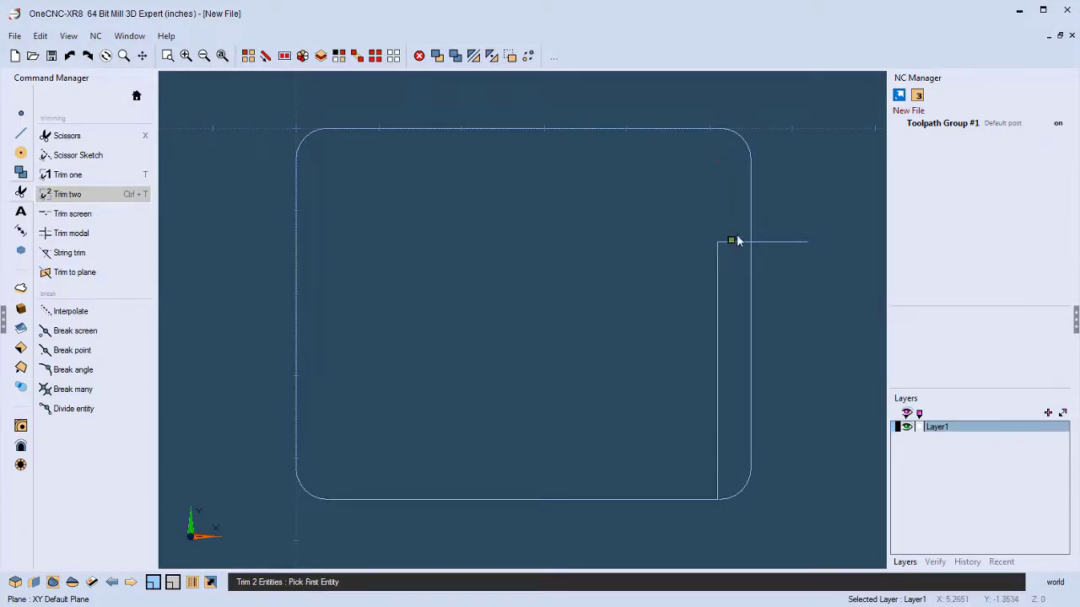
- Trim the right edge and the short horizontal line to a corner, and delete the leftover bottom-right arc
click(750, 225)
click(736, 240)
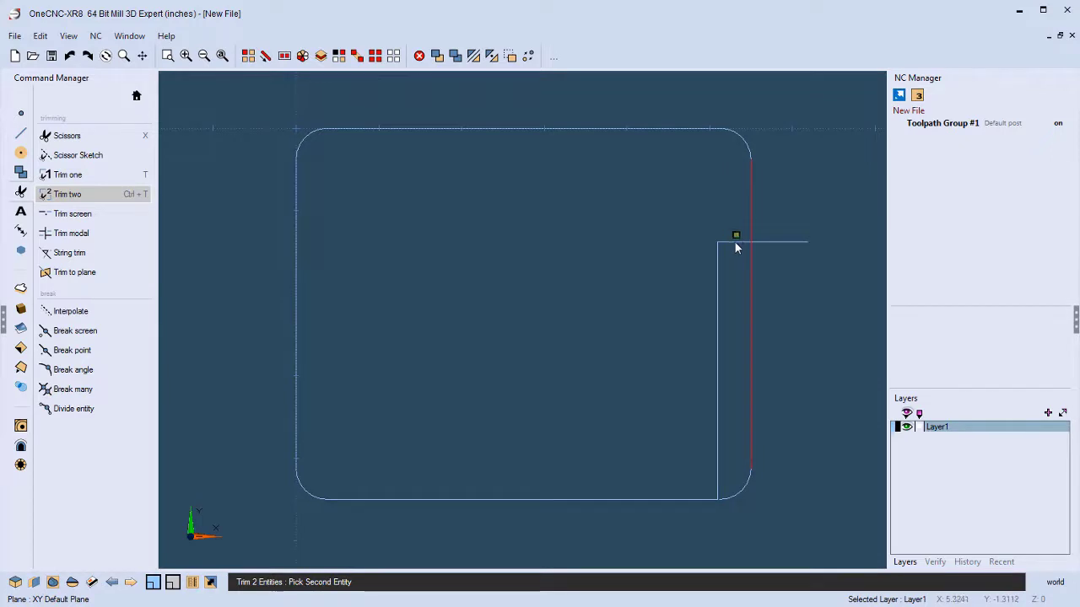
right_click(442, 285)
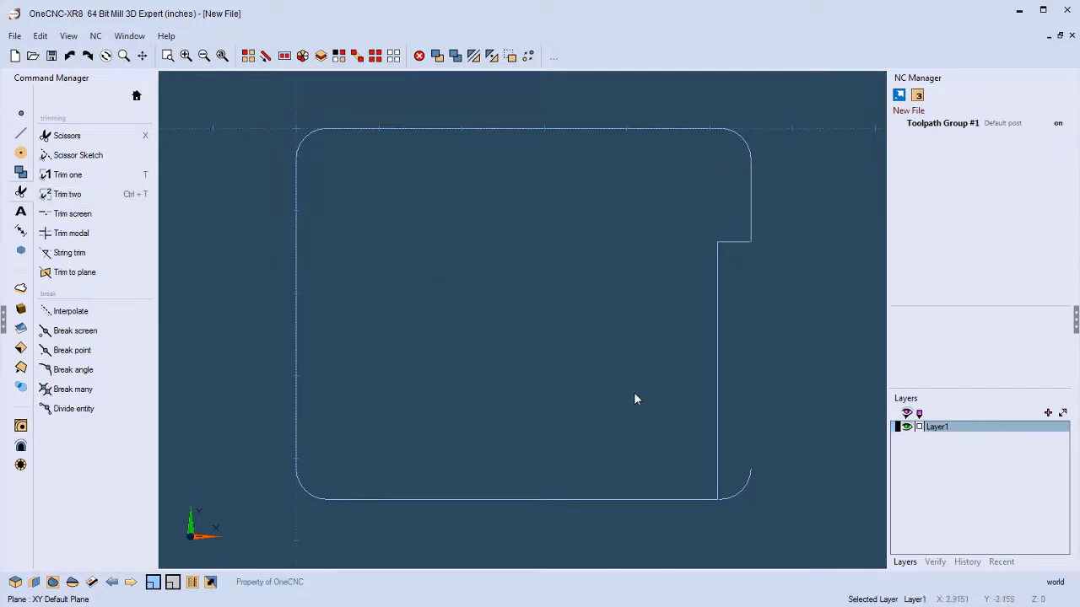
key(ctrl+t)
click(744, 488)
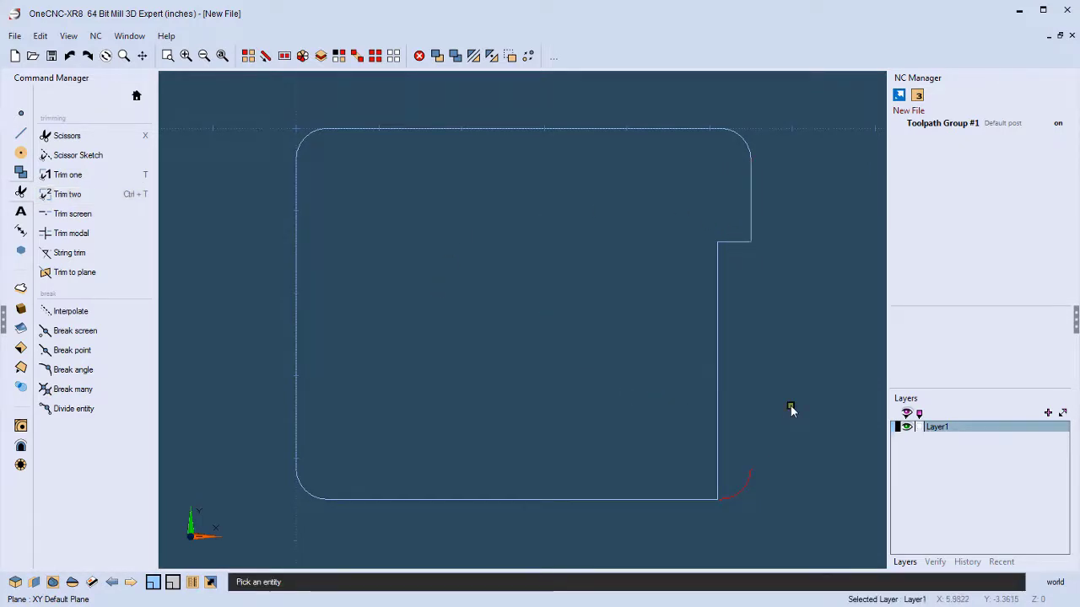
right_click(790, 409)
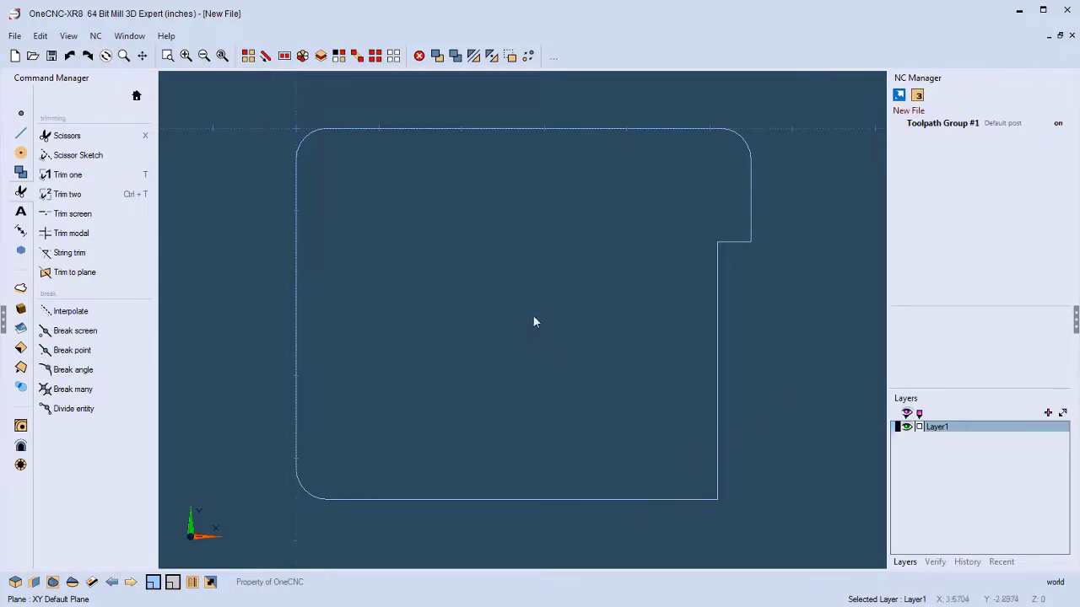
- Fillet the corner between the bottom edge and the inner right vertical line with a 0.4 inch radius
click(20, 153)
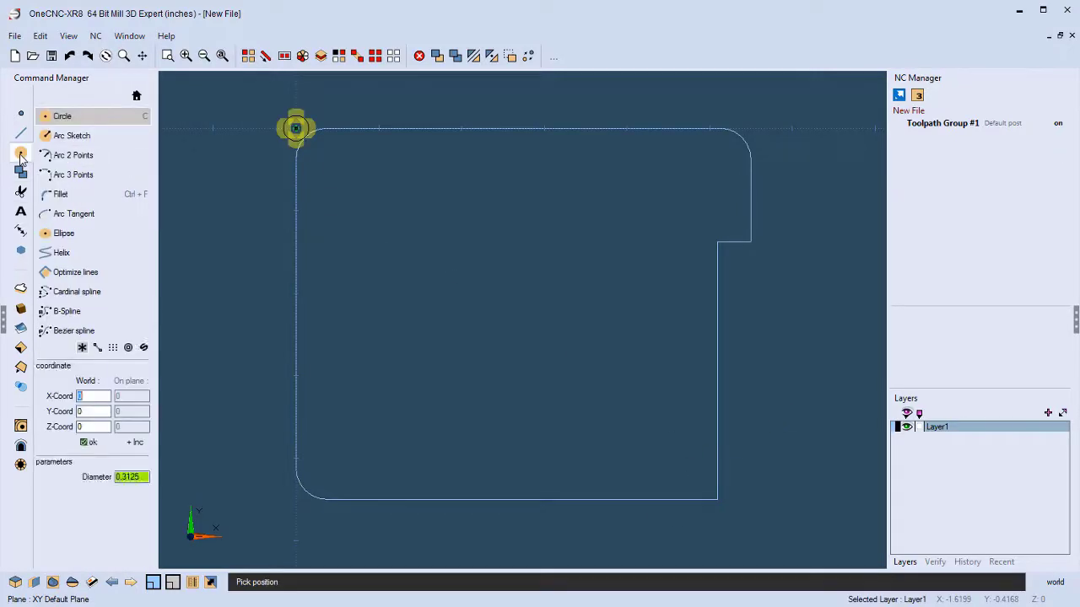
click(72, 195)
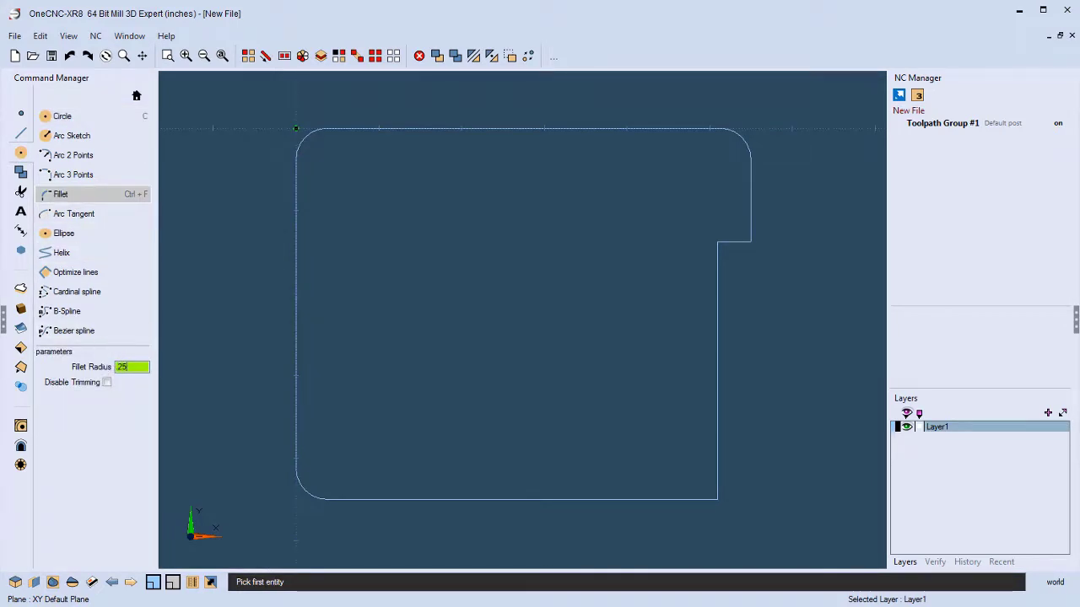
text(0.25)
click(653, 497)
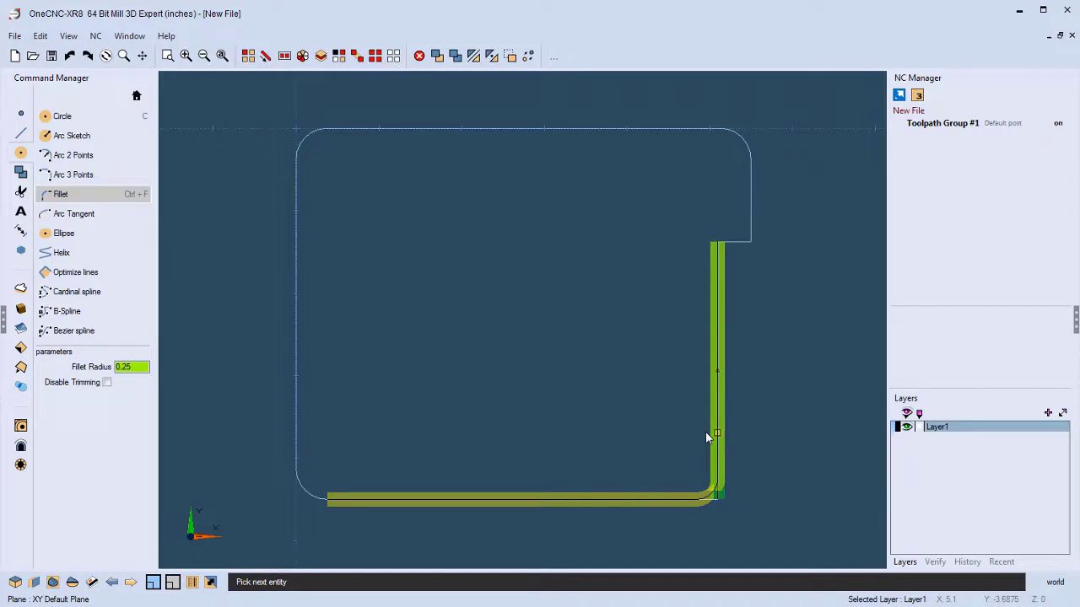
click(303, 420)
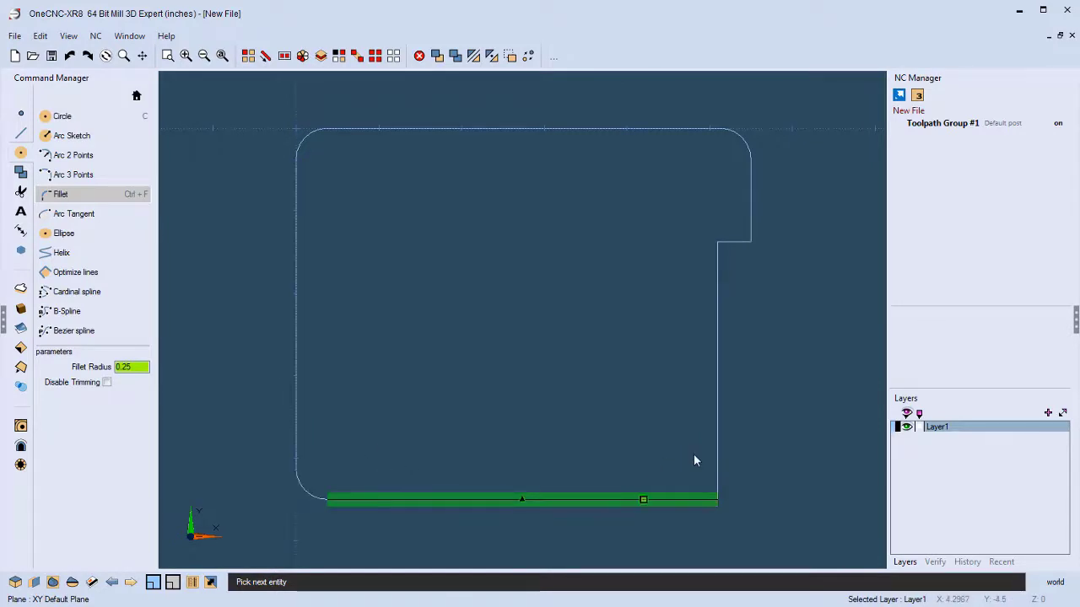
click(658, 498)
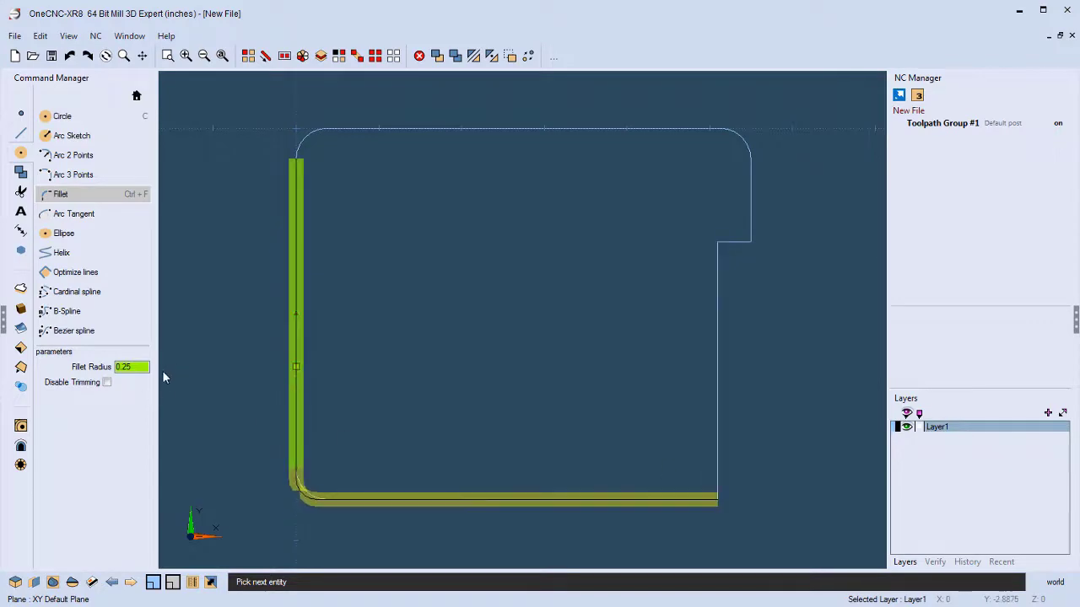
click(132, 367)
text(0.4)
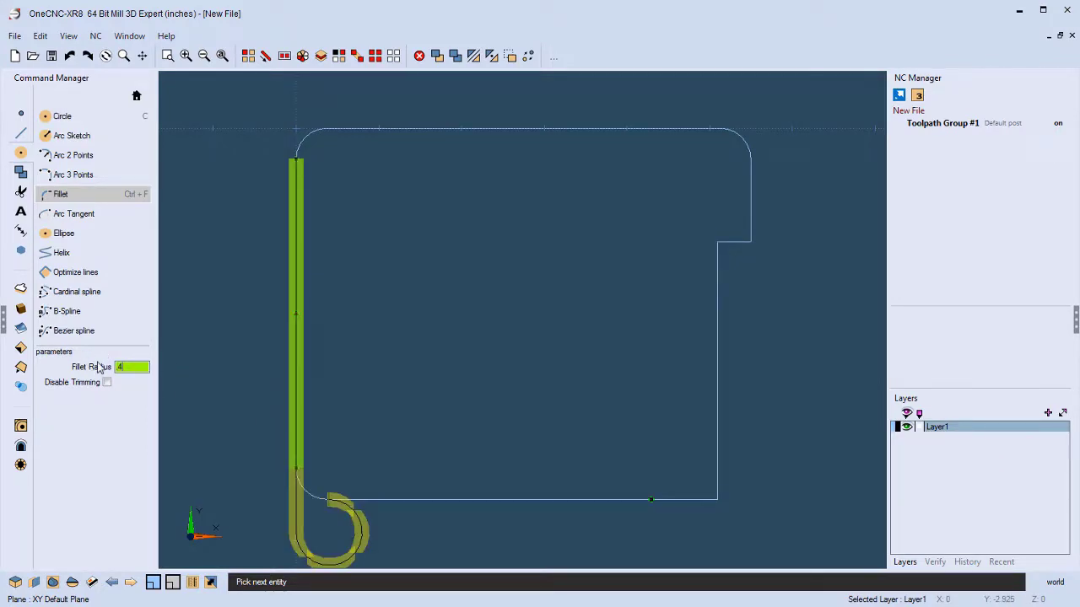
click(686, 430)
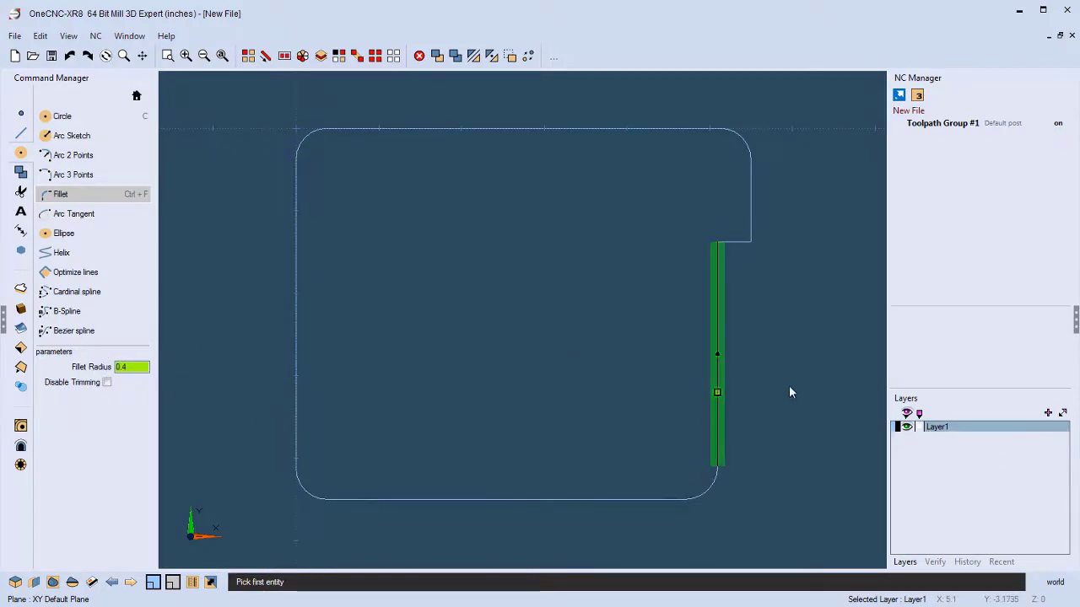
key(Escape)
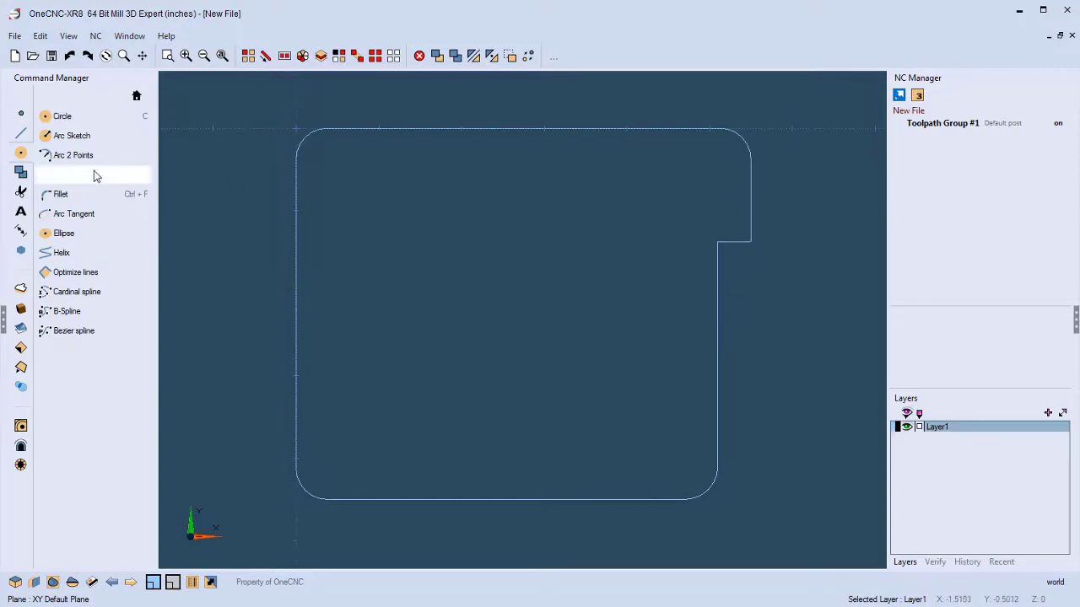
- Draw a two-point arc of 1 inch radius from the inner right vertical line to the step's outer corner
click(73, 155)
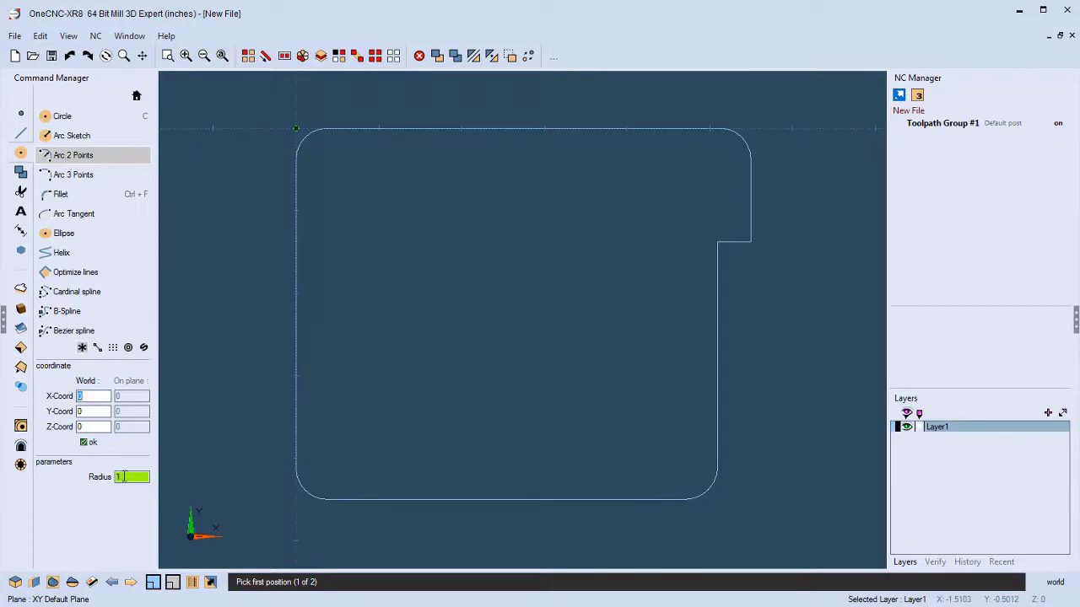
click(723, 332)
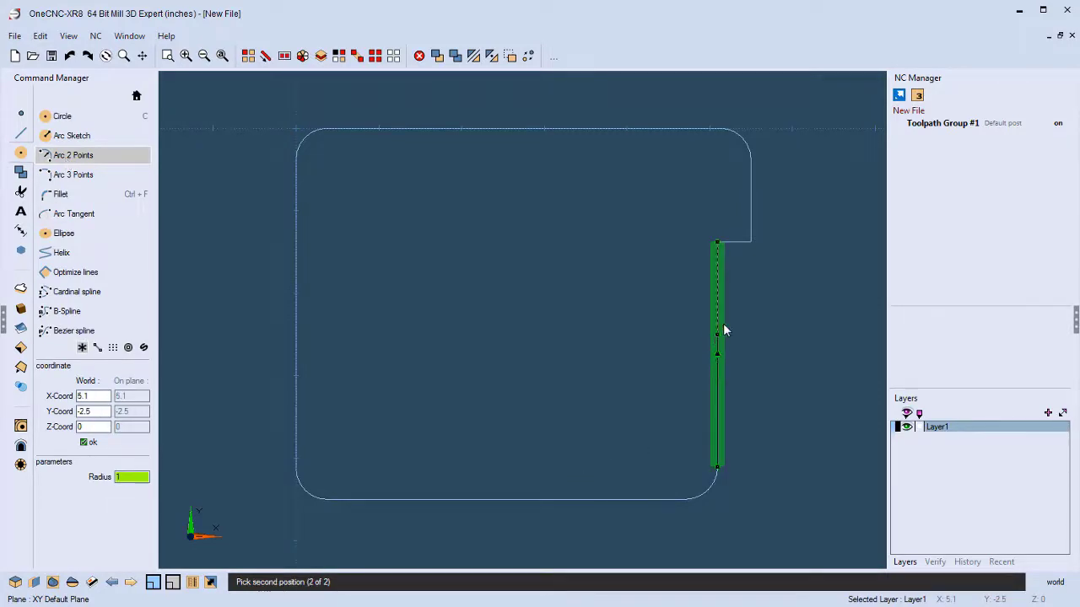
click(750, 246)
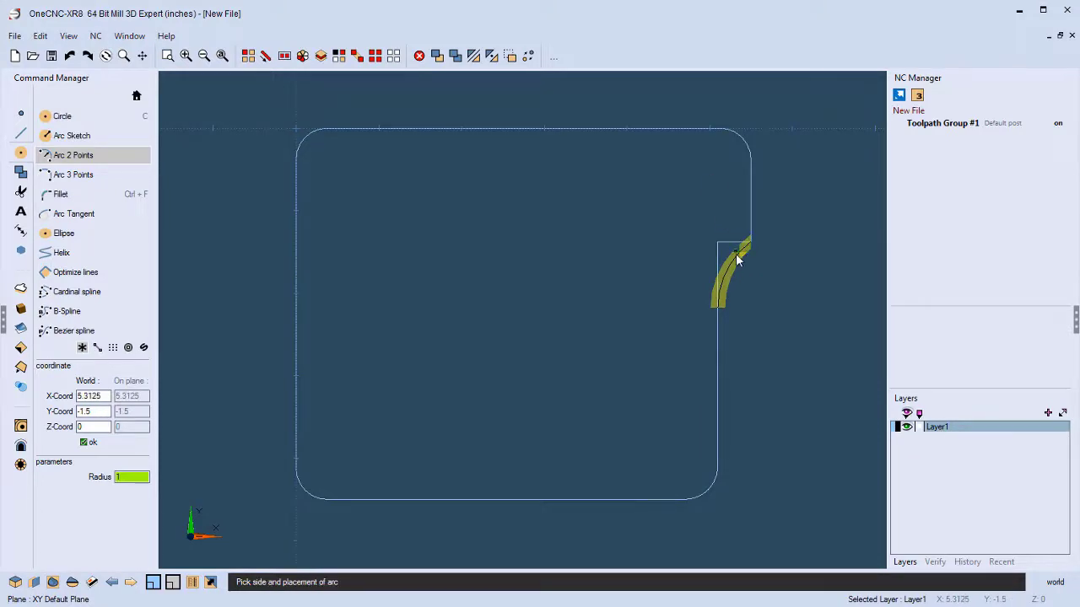
click(738, 260)
key(Escape)
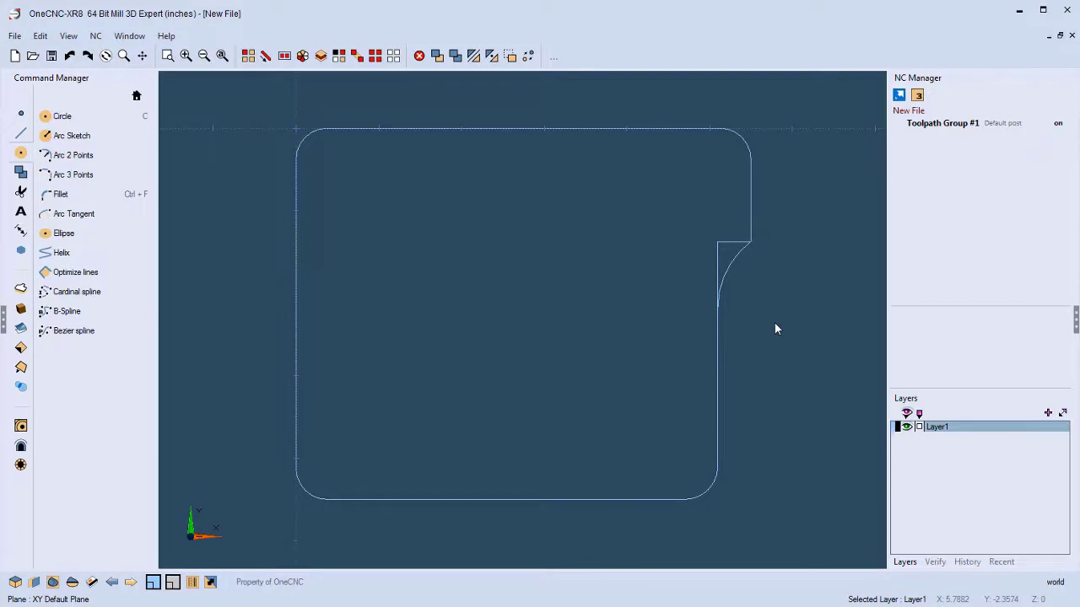
- Trim both right-side vertical lines to the arc with Trim two and remove the square step corner
key(ctrl+t)
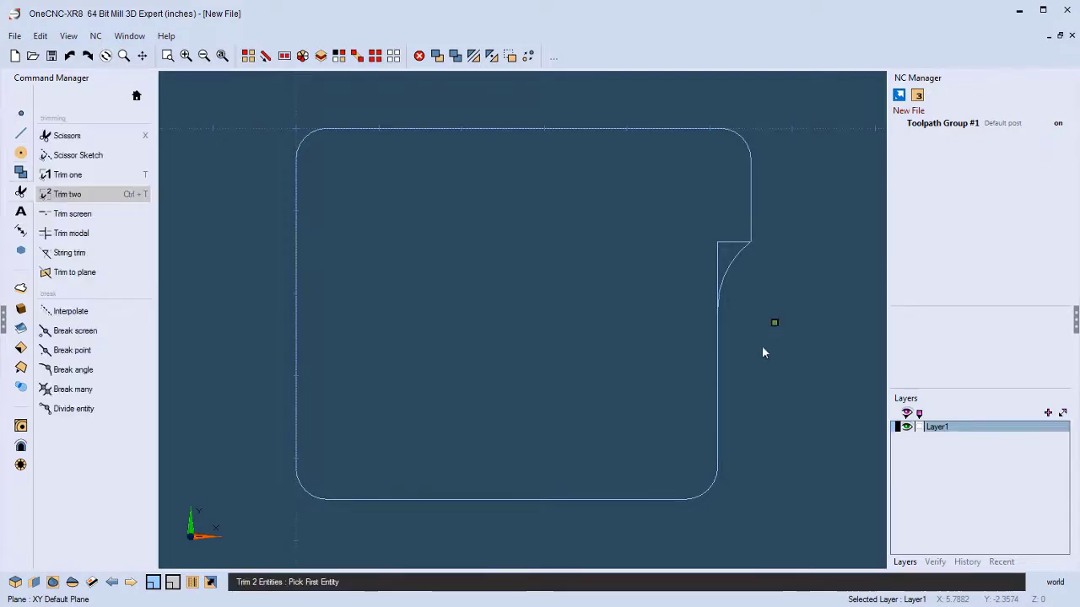
click(718, 371)
click(735, 279)
click(750, 226)
click(737, 261)
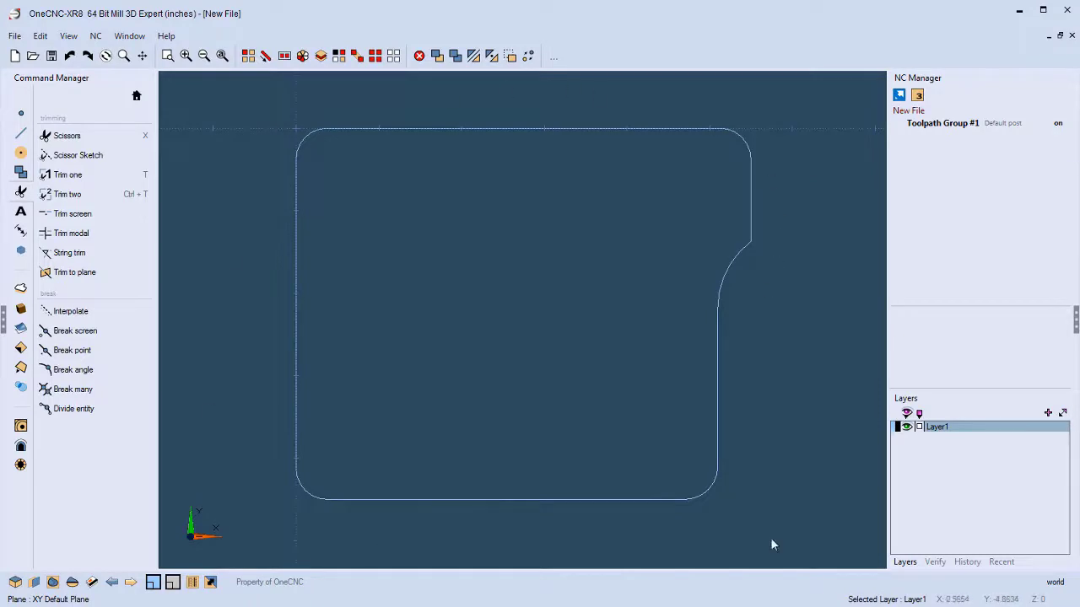
- Offset the complete outline outward by 0.25 inch
click(21, 133)
click(68, 176)
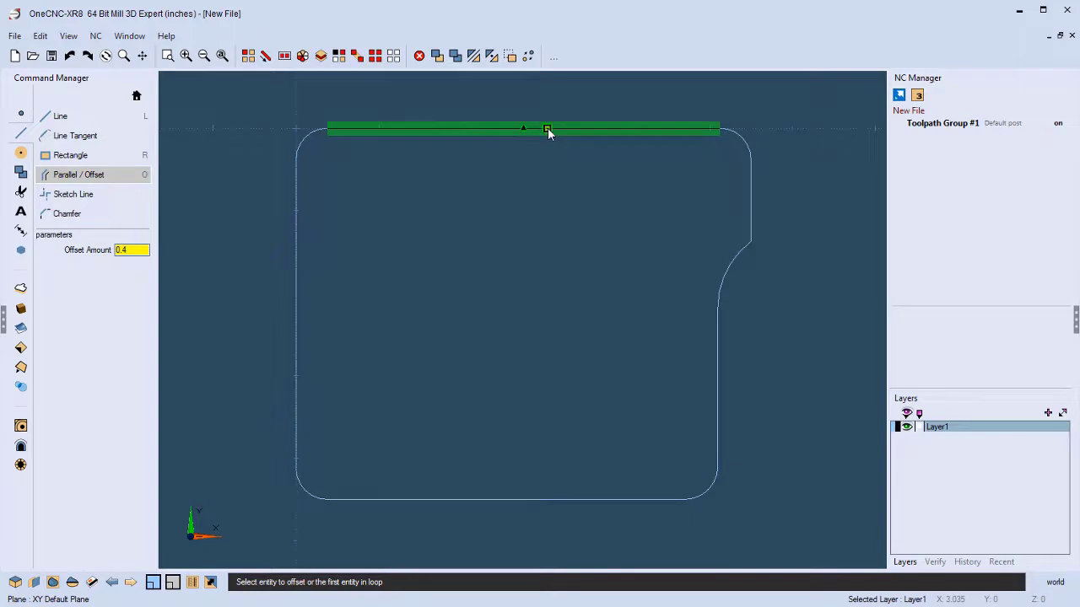
click(547, 127)
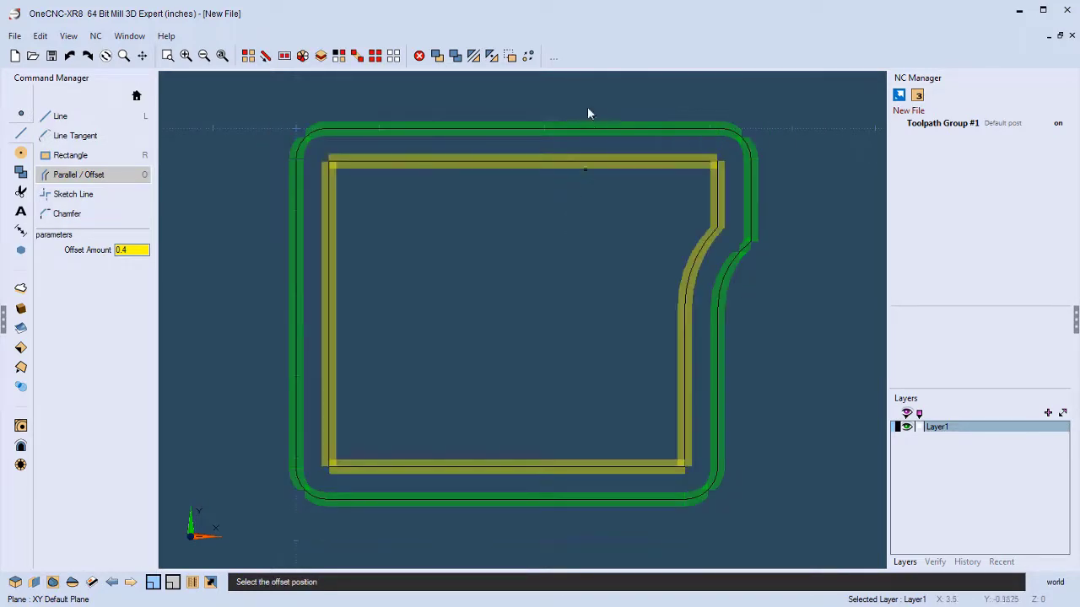
click(145, 250)
text(.5)
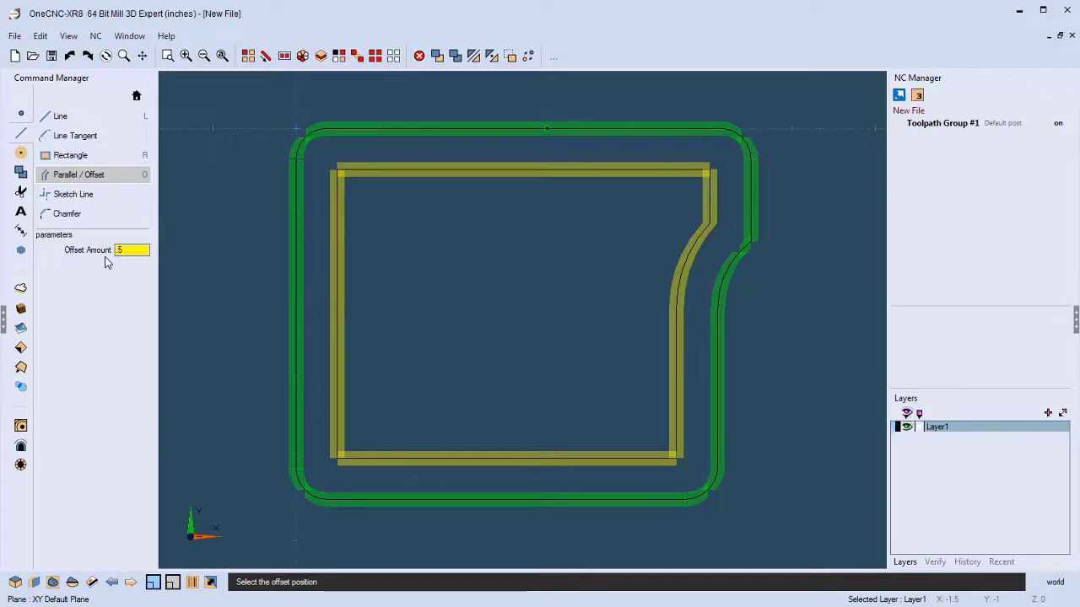
key(BackSpace)
key(BackSpace)
text(.25)
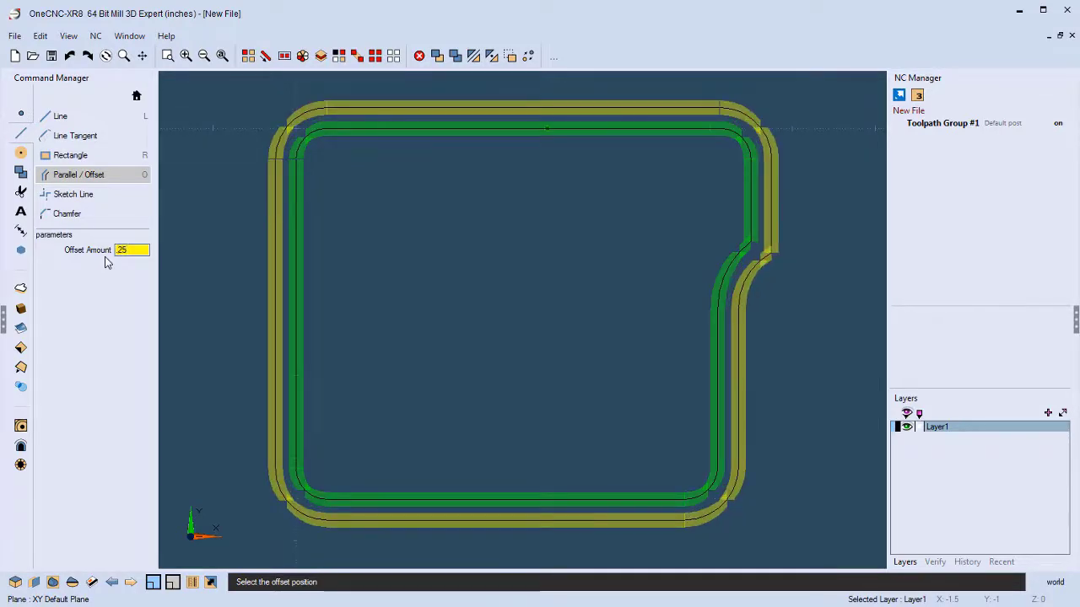
click(508, 106)
key(Escape)
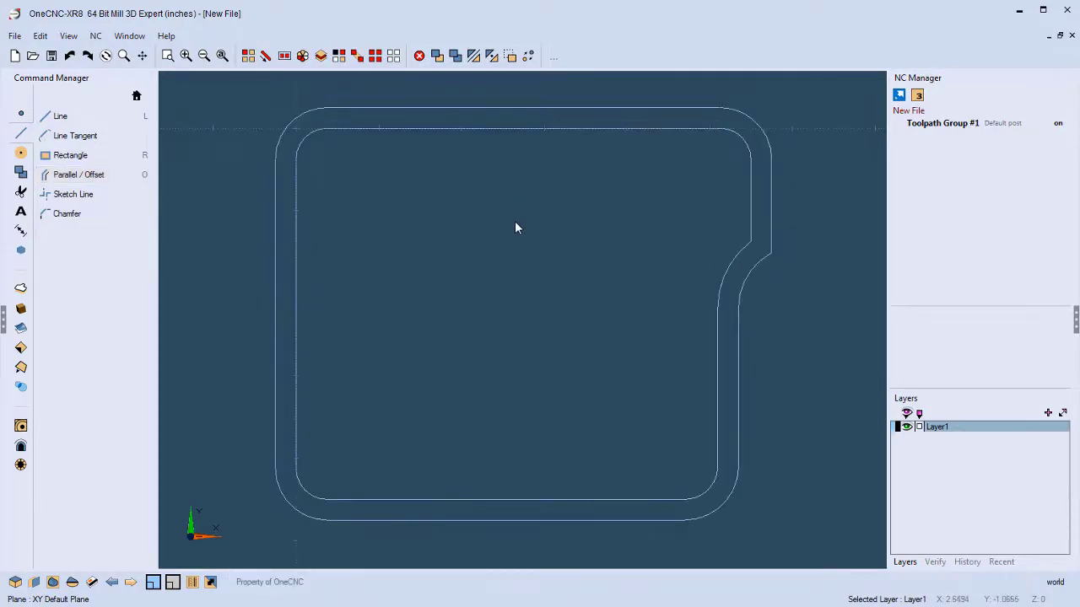
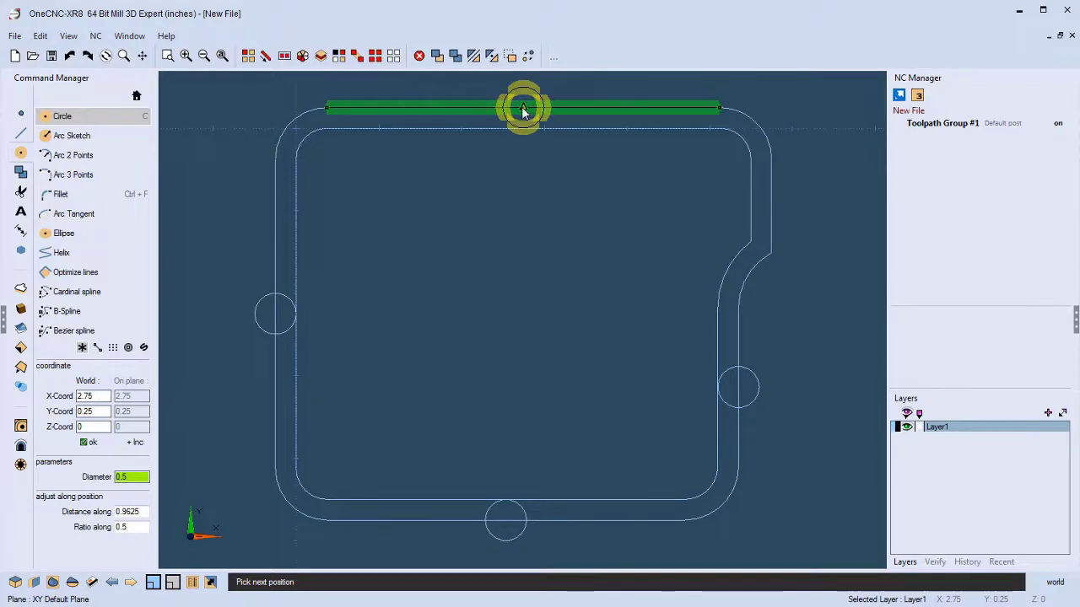
- Complete the 0.5 inch diameter circles on the offset outline's four sides and remove the outline segments inside them with Scissors
right_click(493, 327)
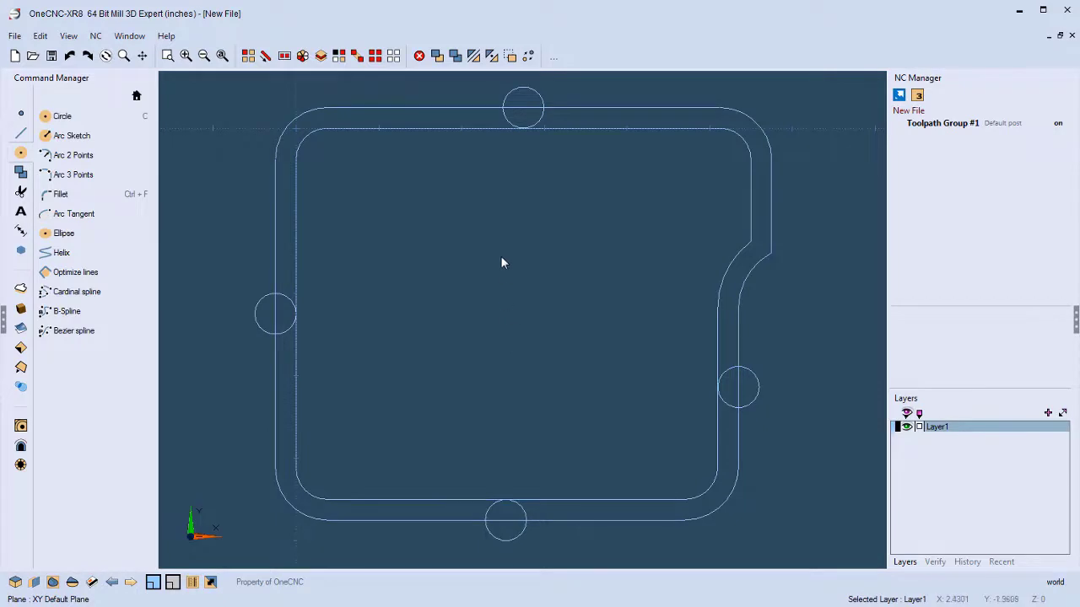
key(x)
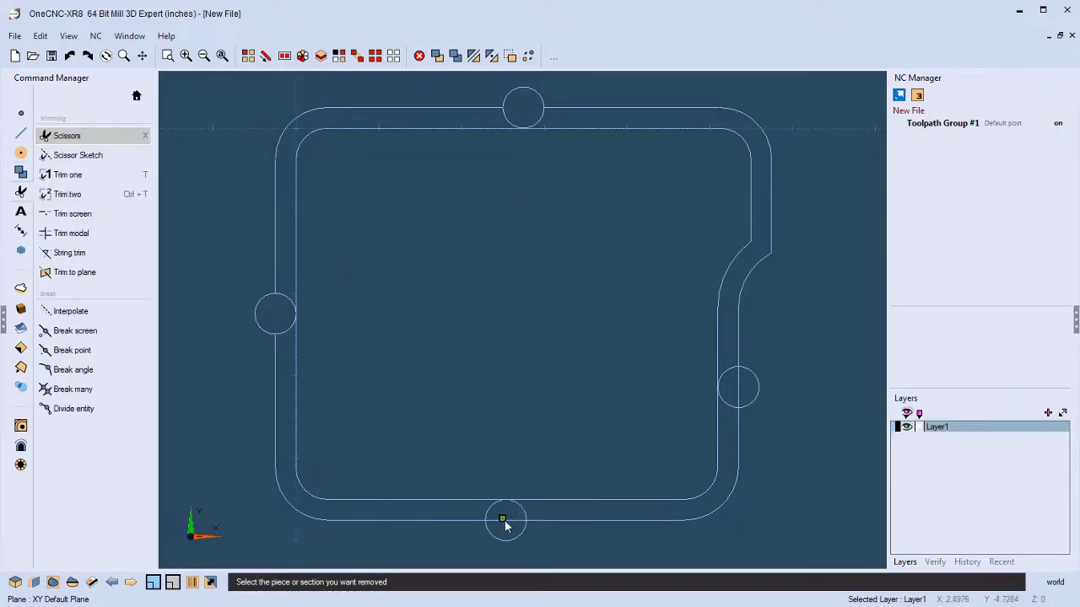
click(736, 396)
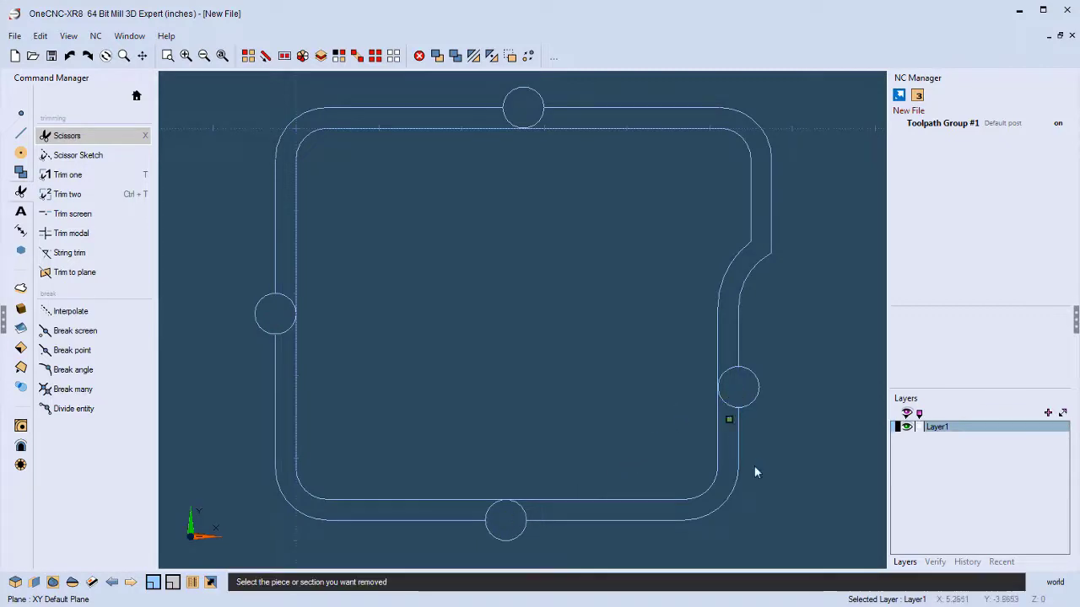
- Cut away the inner halves of the top and left circles with Scissors, leaving outward bumps on the offset outline
scroll(529, 167, up, 4)
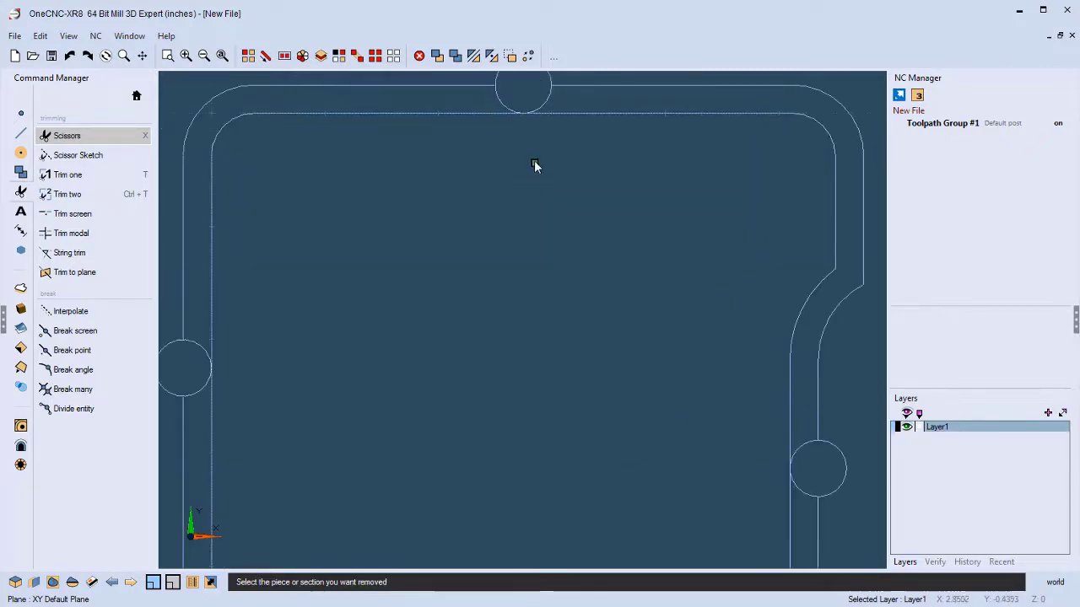
click(522, 302)
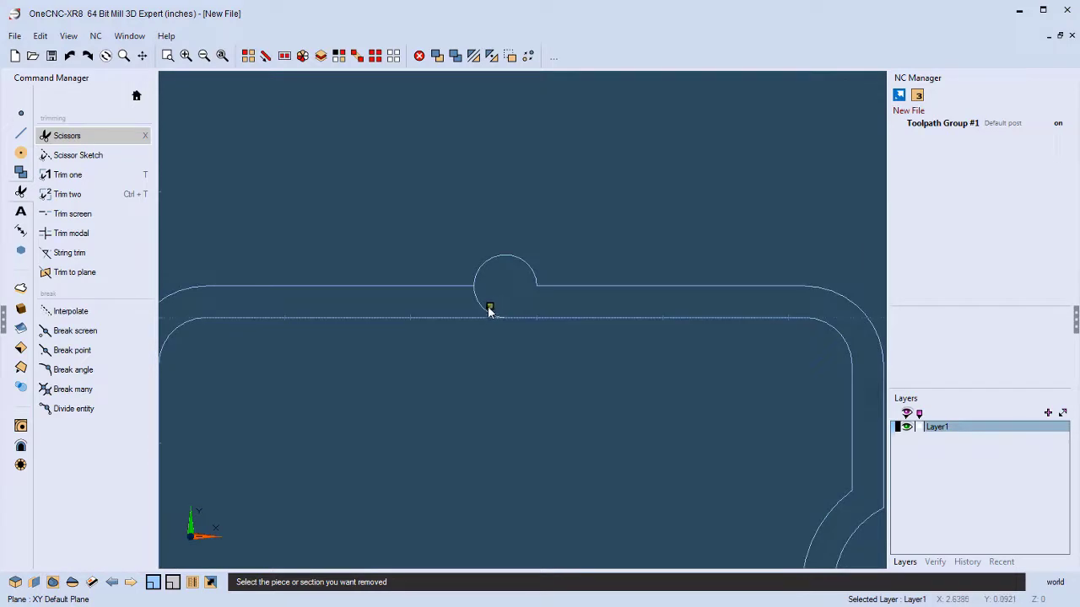
scroll(485, 328, down, 4)
middle_drag(465, 431, 615, 261)
scroll(410, 352, up, 2)
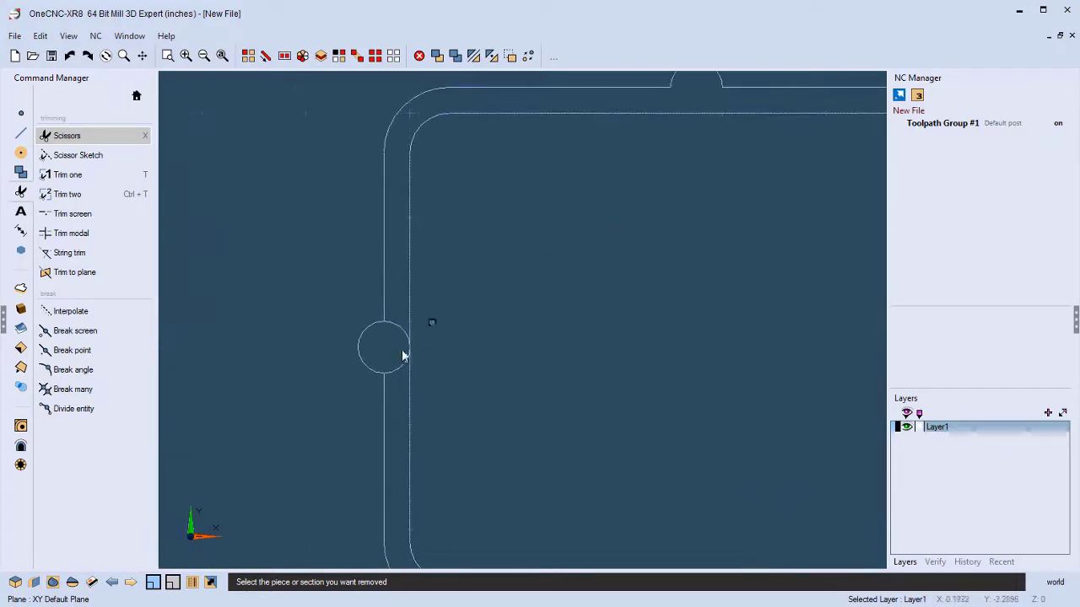
click(402, 329)
- Cut away the inner halves of the bottom and right circles with Scissors, leaving outward bumps on the offset outline
scroll(478, 397, down, 3)
middle_drag(501, 417, 355, 314)
scroll(418, 364, up, 2)
click(429, 360)
click(479, 358)
middle_drag(706, 270, 651, 376)
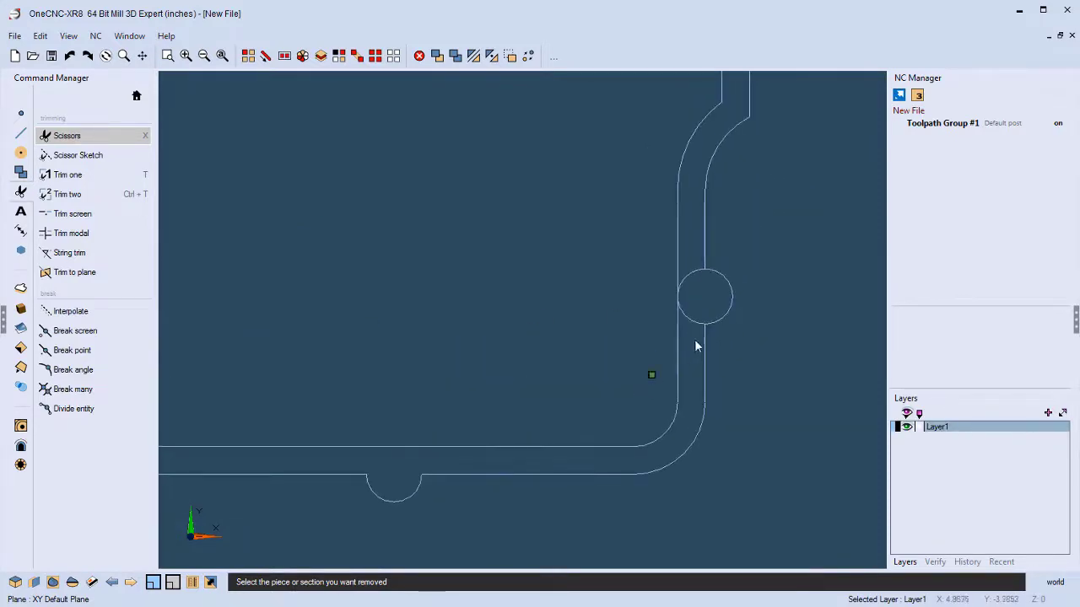
click(693, 282)
scroll(595, 326, down, 3)
middle_drag(596, 326, 547, 362)
scroll(493, 302, up, 1)
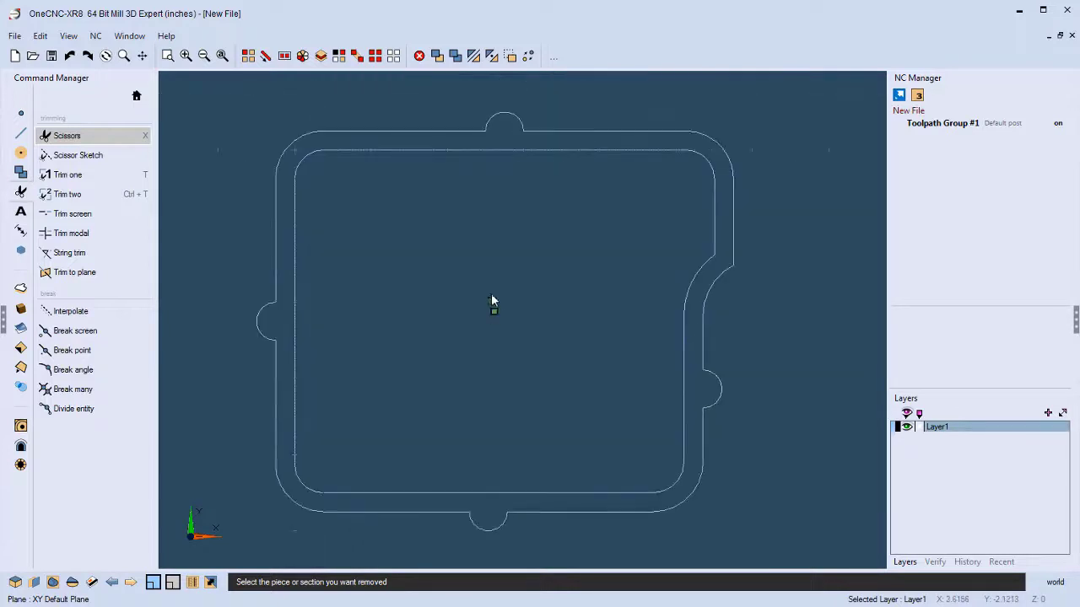
- Fillet both sides of all four bumps where they meet the outer outline with a 0.2 inch radius
click(21, 152)
click(68, 194)
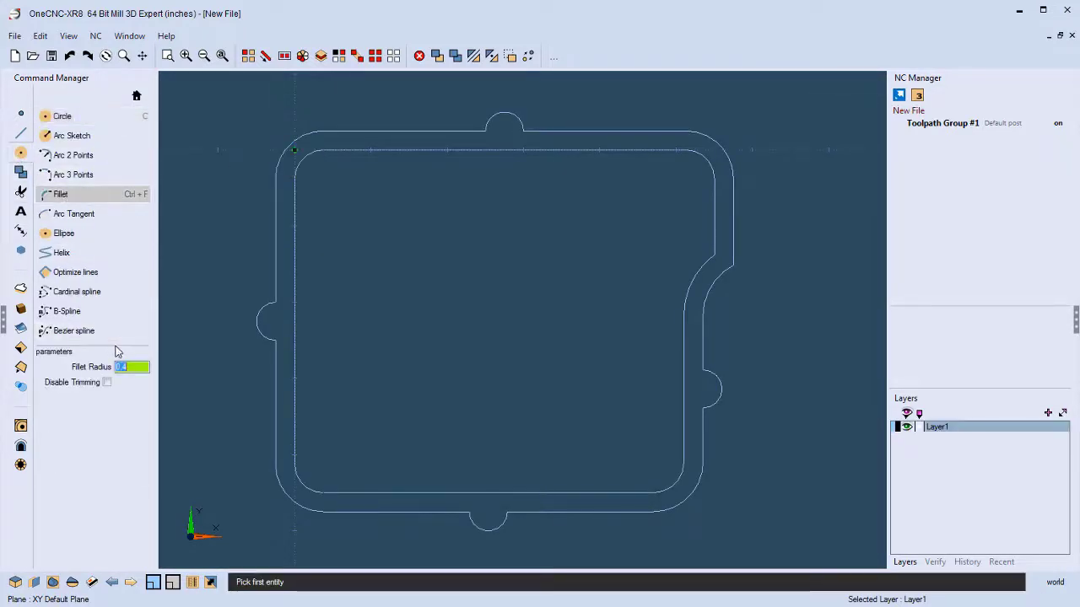
text(0.2)
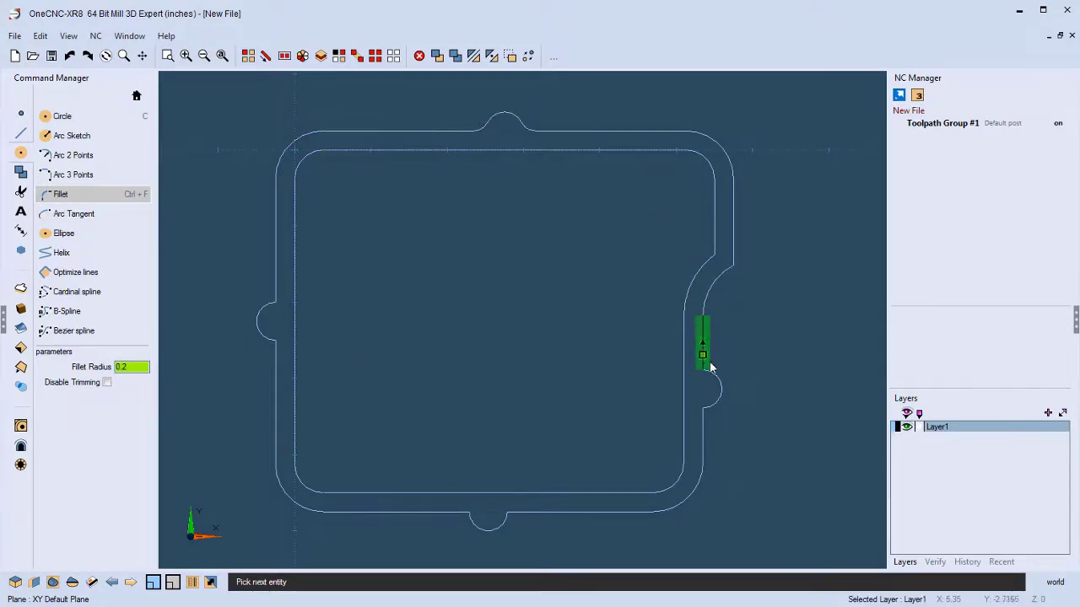
click(561, 513)
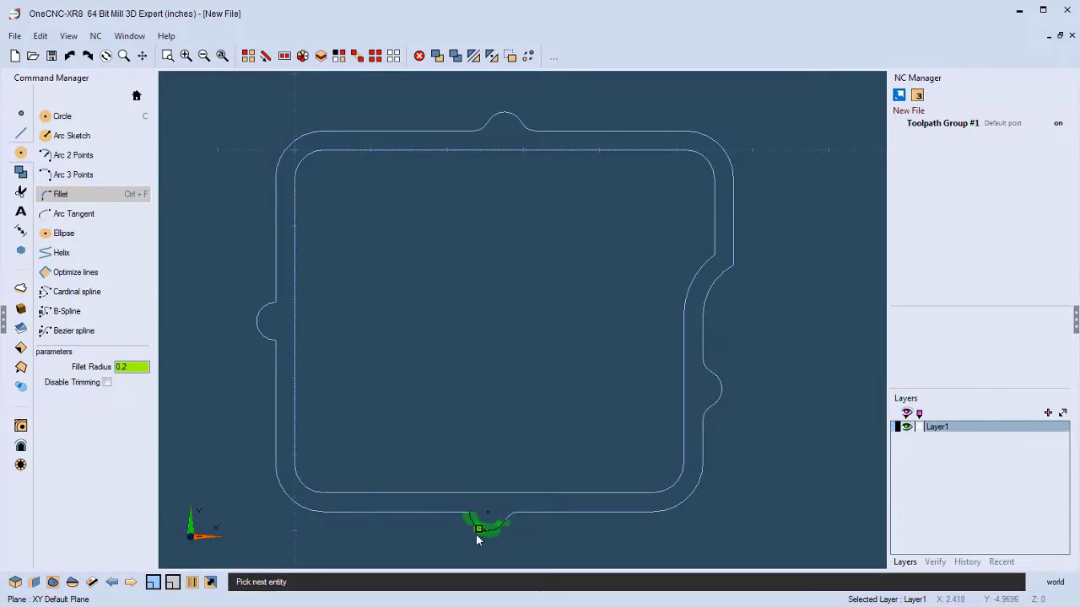
click(448, 519)
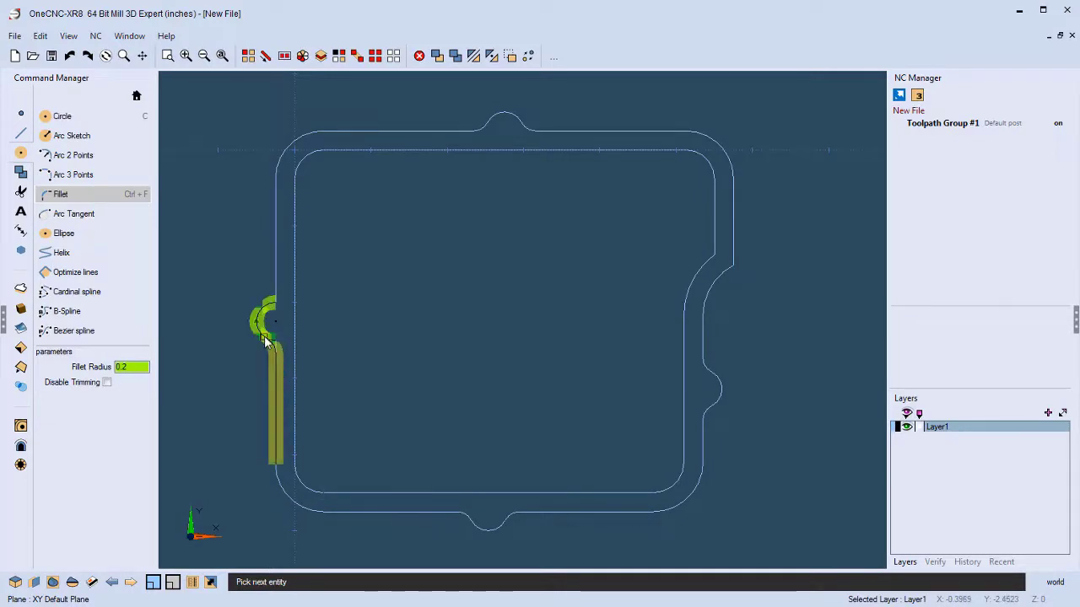
click(264, 336)
click(276, 291)
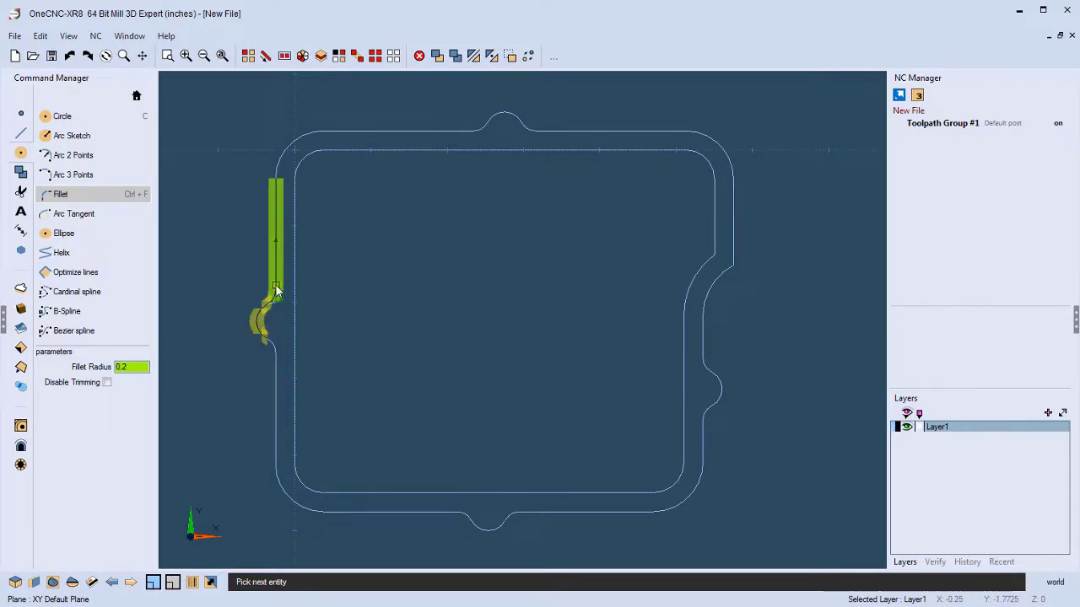
key(Escape)
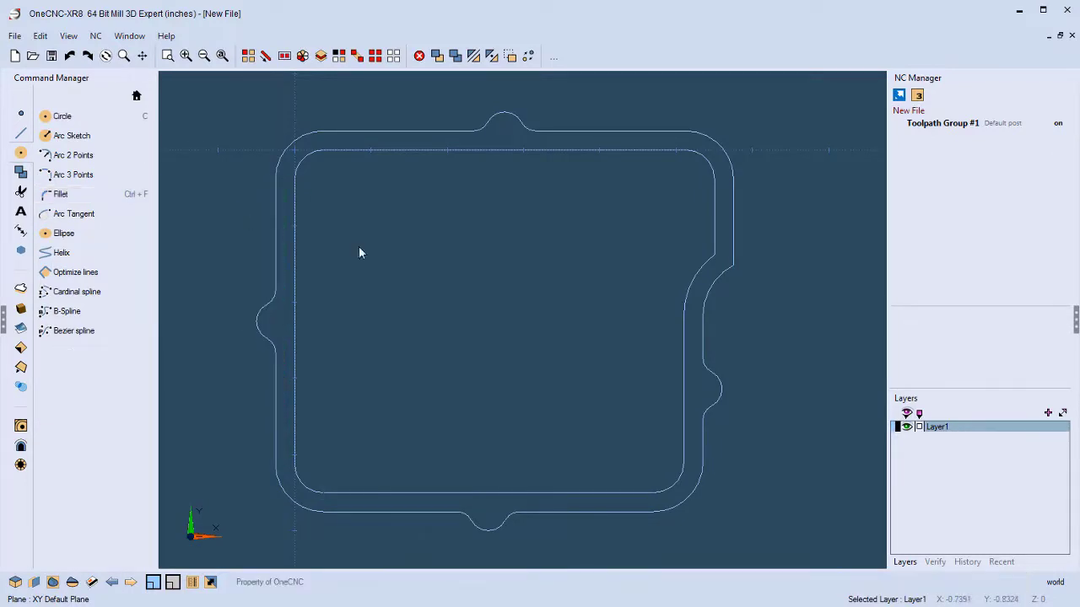
- Place a 0.375 inch diameter circle at the centre of each of the four bumps on the outer outline
click(62, 116)
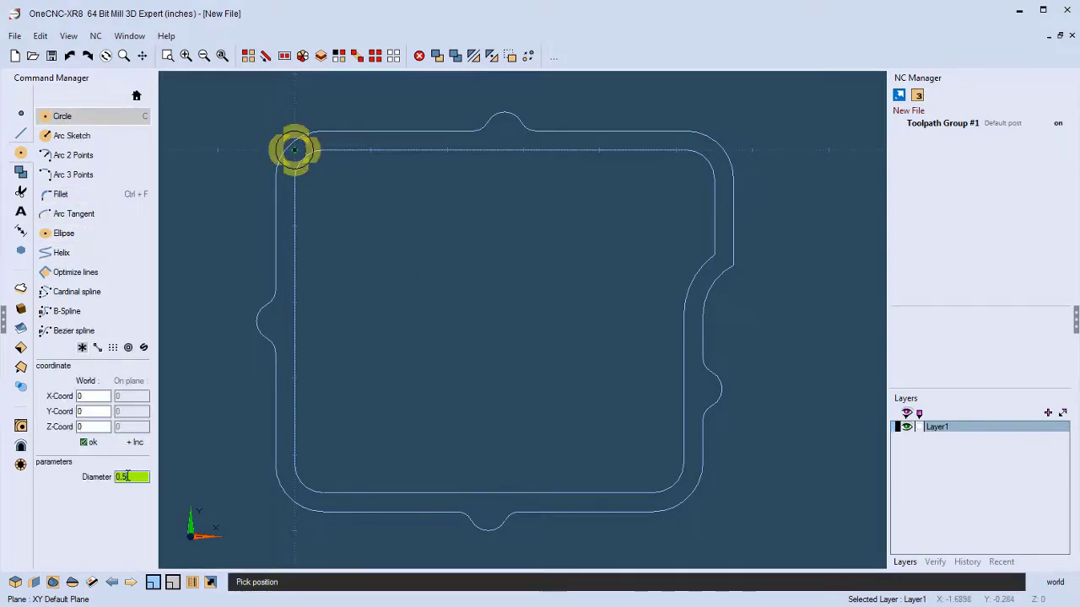
text(.37)
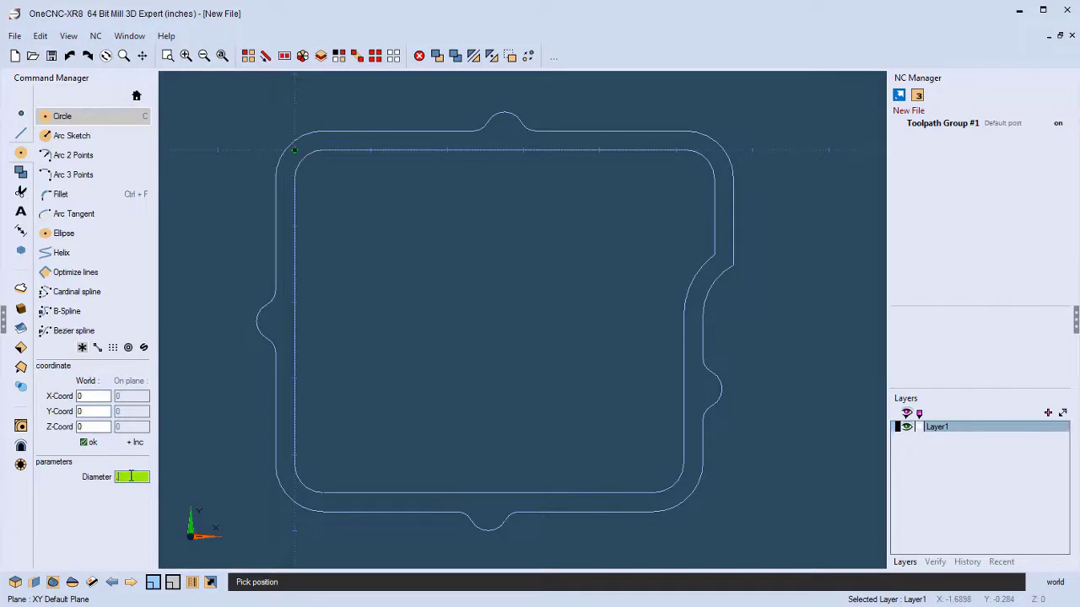
text(5)
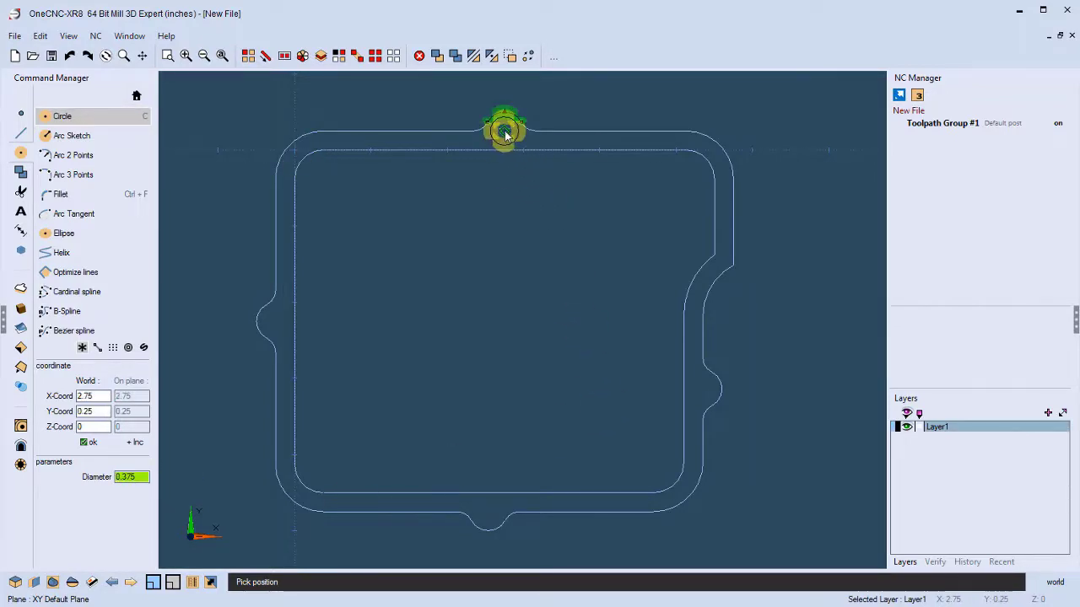
click(505, 132)
click(704, 389)
click(488, 512)
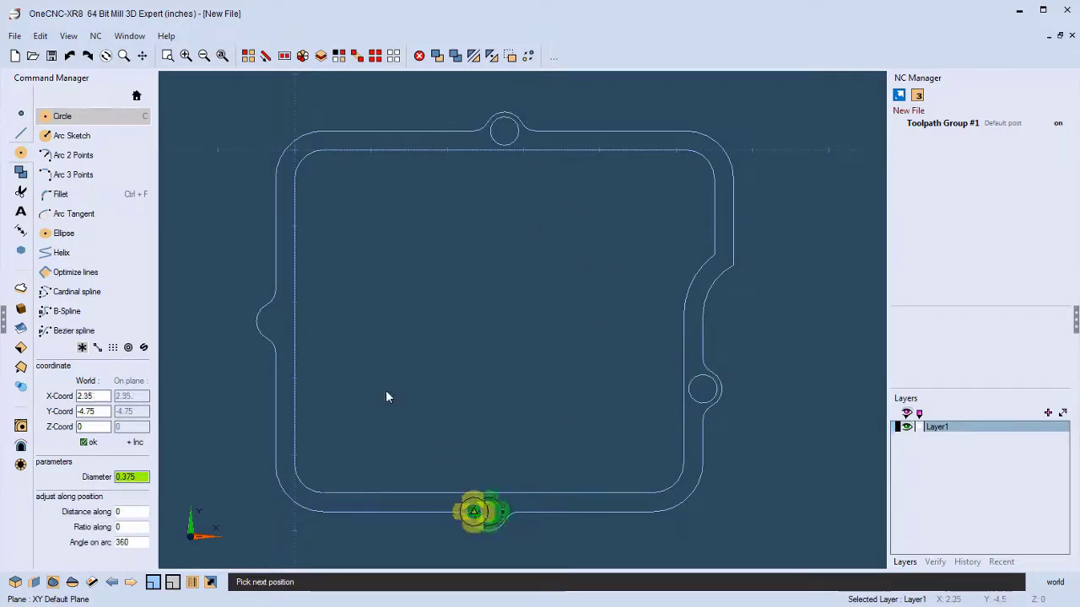
click(276, 322)
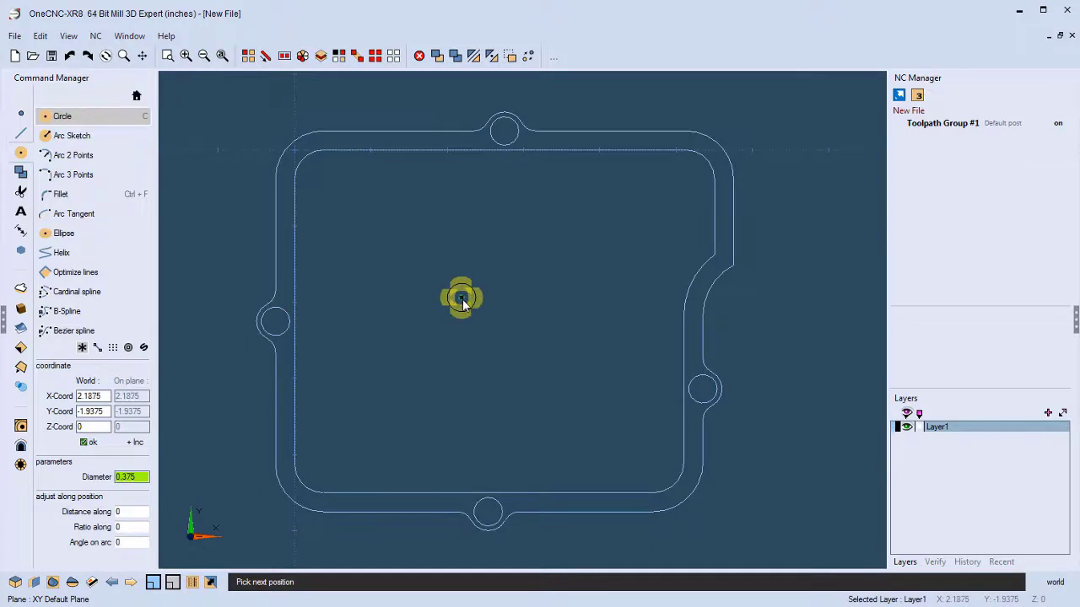
key(Escape)
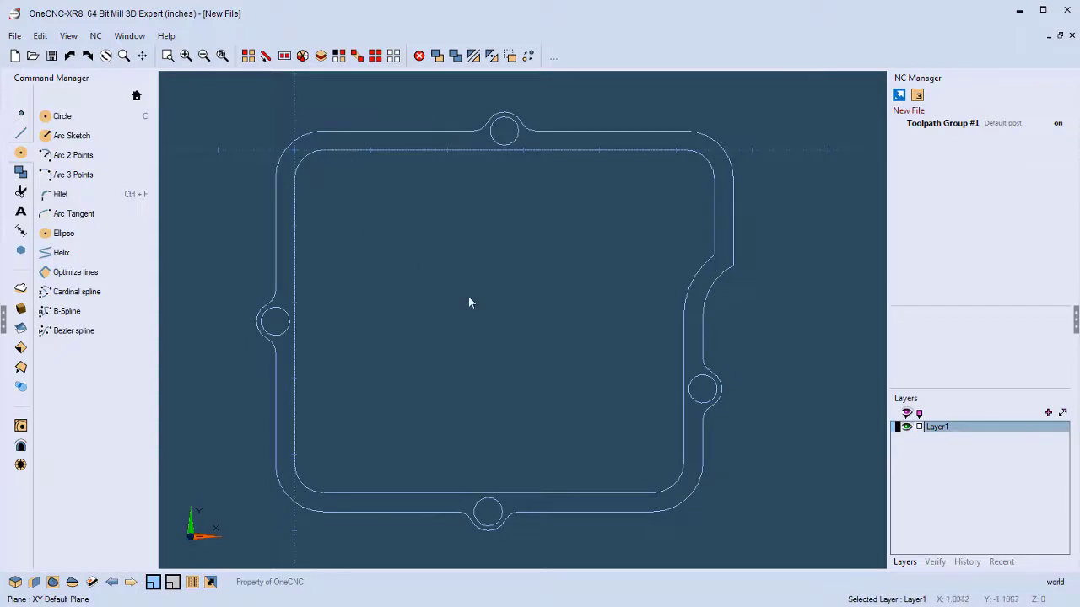
- Extrude the outer outline with its bumps as a solid to a height of -0.4 inch, with a taper angle of 0
middle_drag(511, 320, 429, 273)
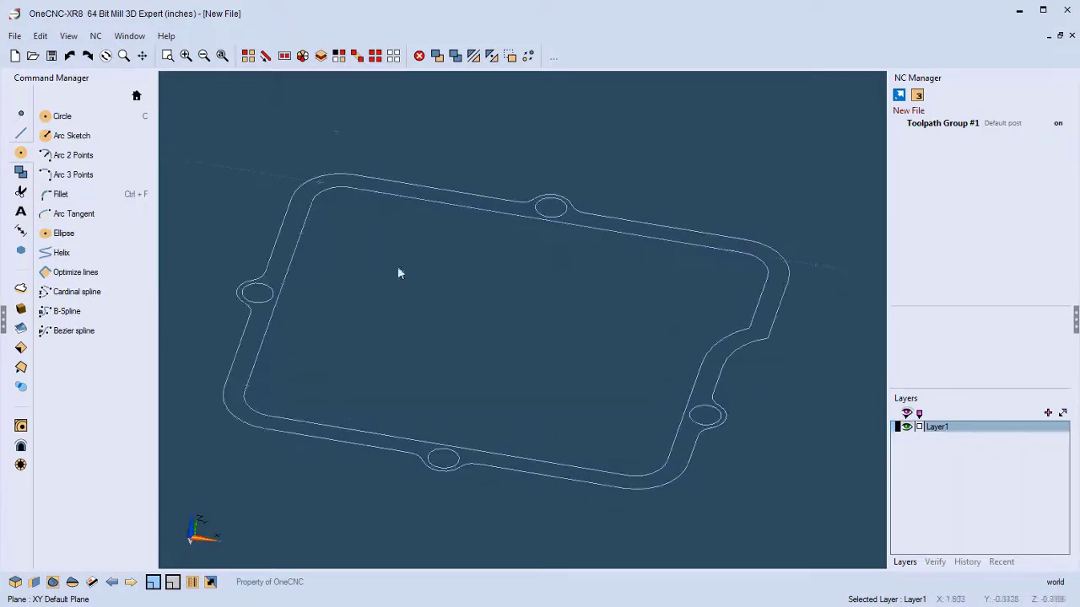
click(138, 96)
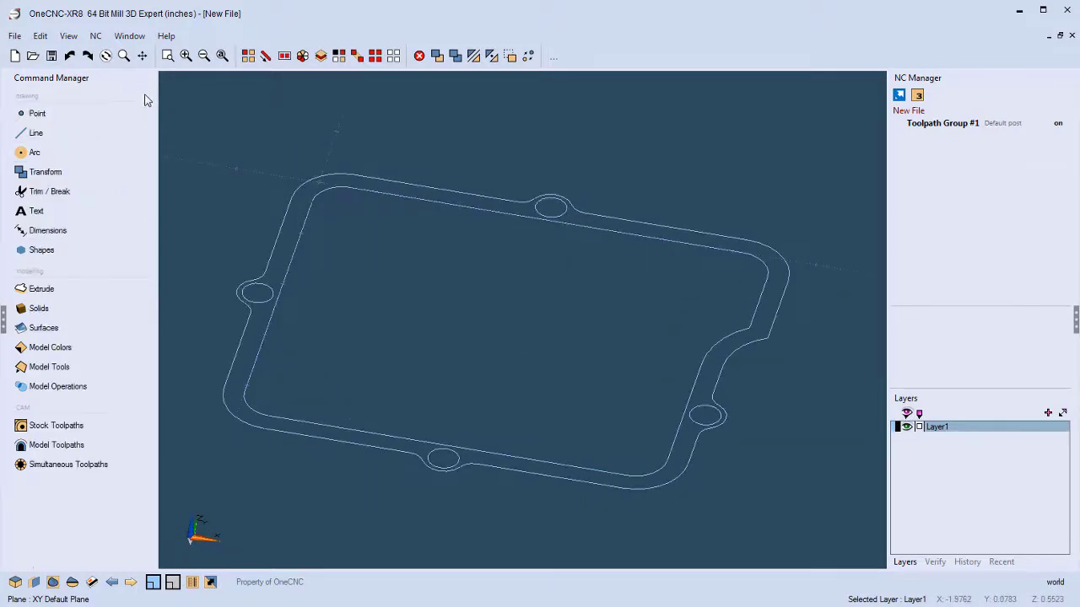
click(42, 289)
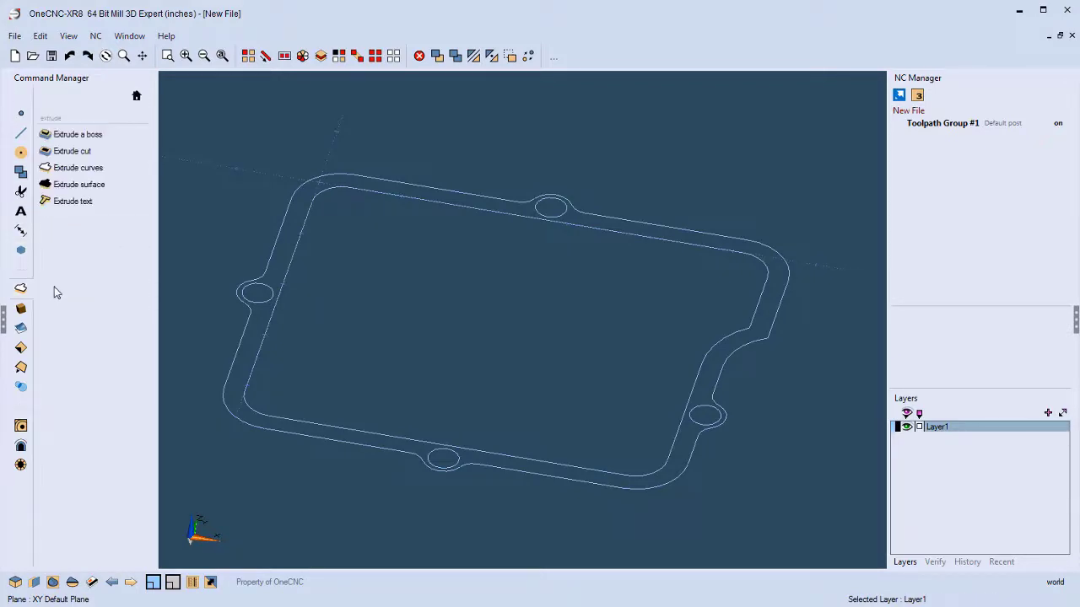
click(77, 168)
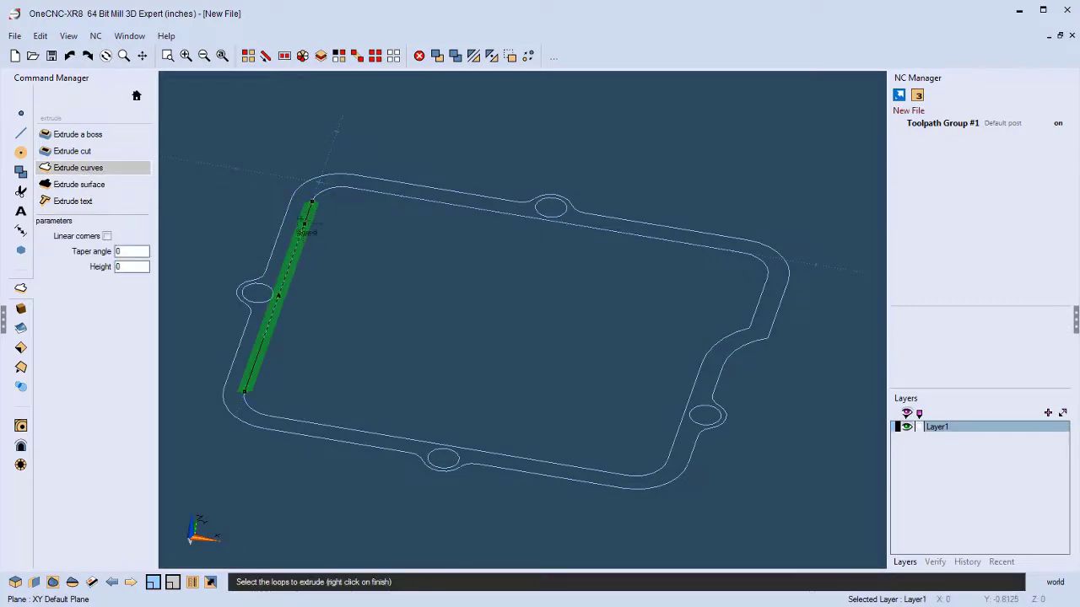
click(289, 210)
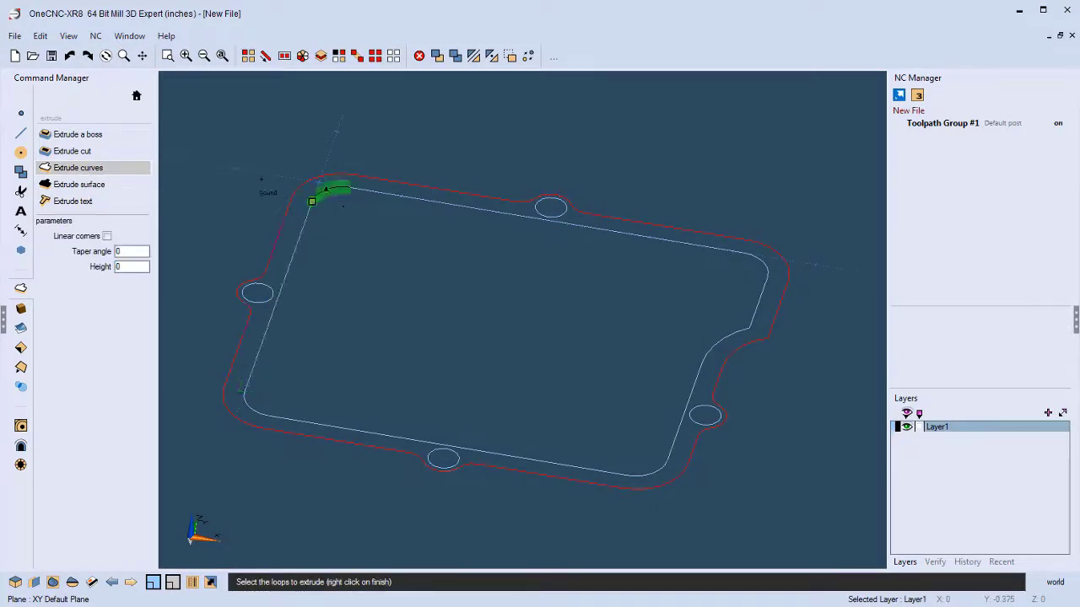
right_click(278, 295)
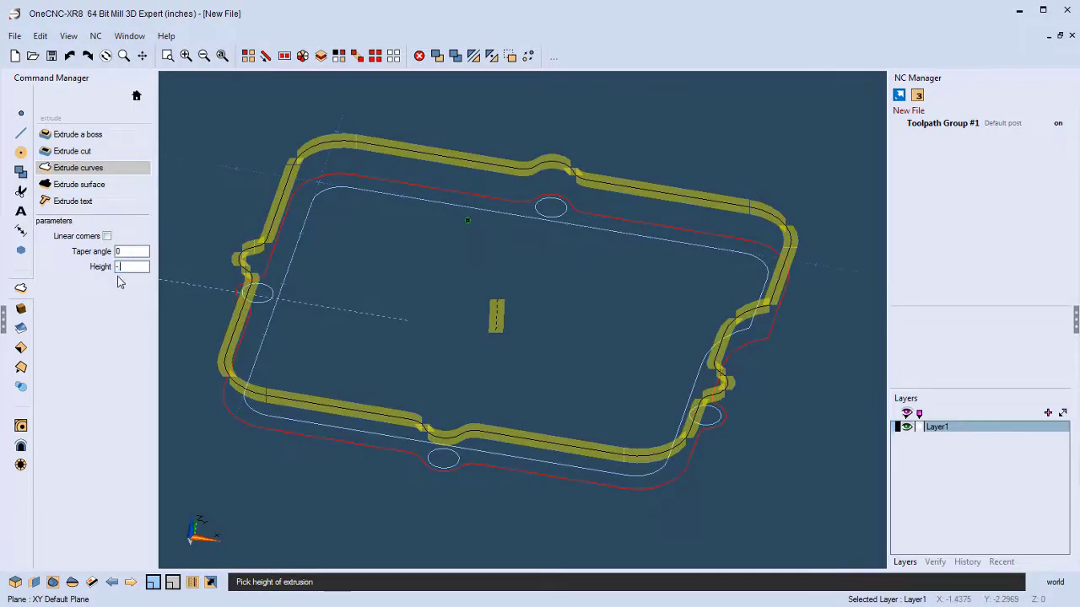
text(4)
key(Return)
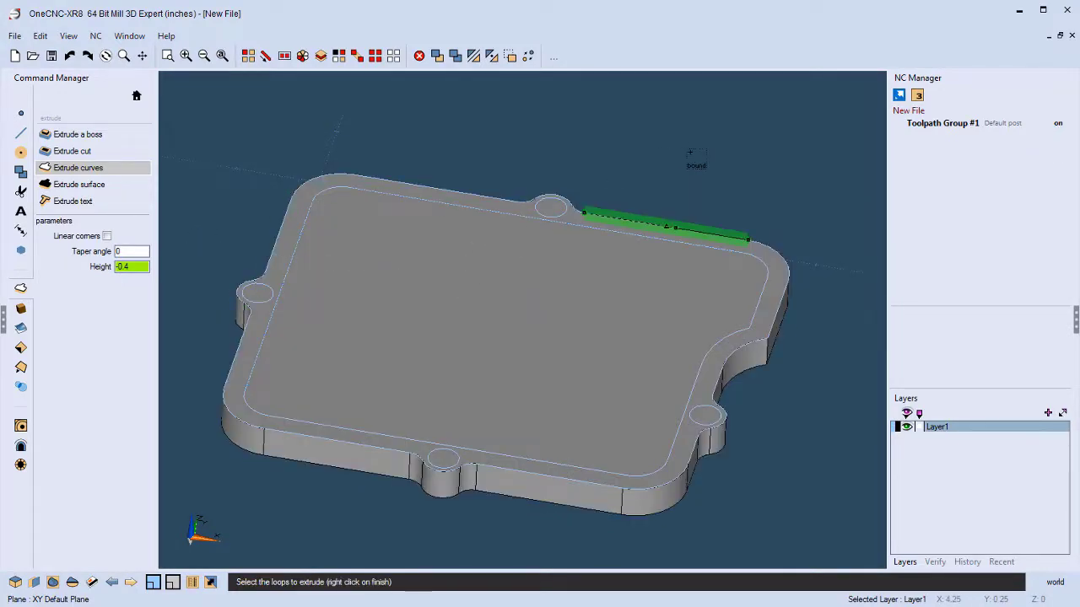
- Extrude the inner outline as a boss 0.125 inch high on the plate's top face
click(94, 138)
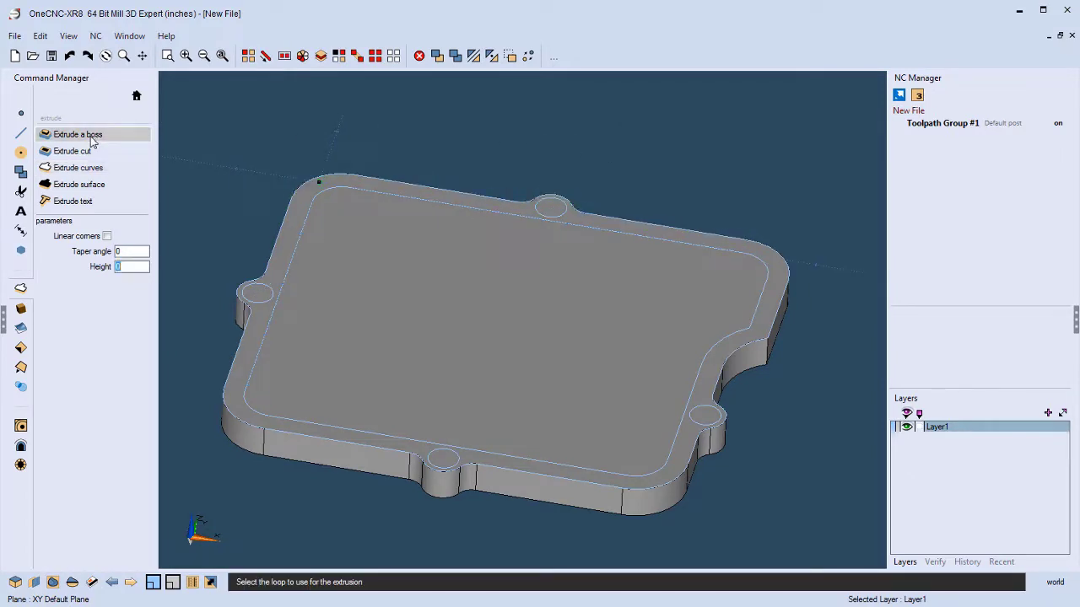
click(299, 264)
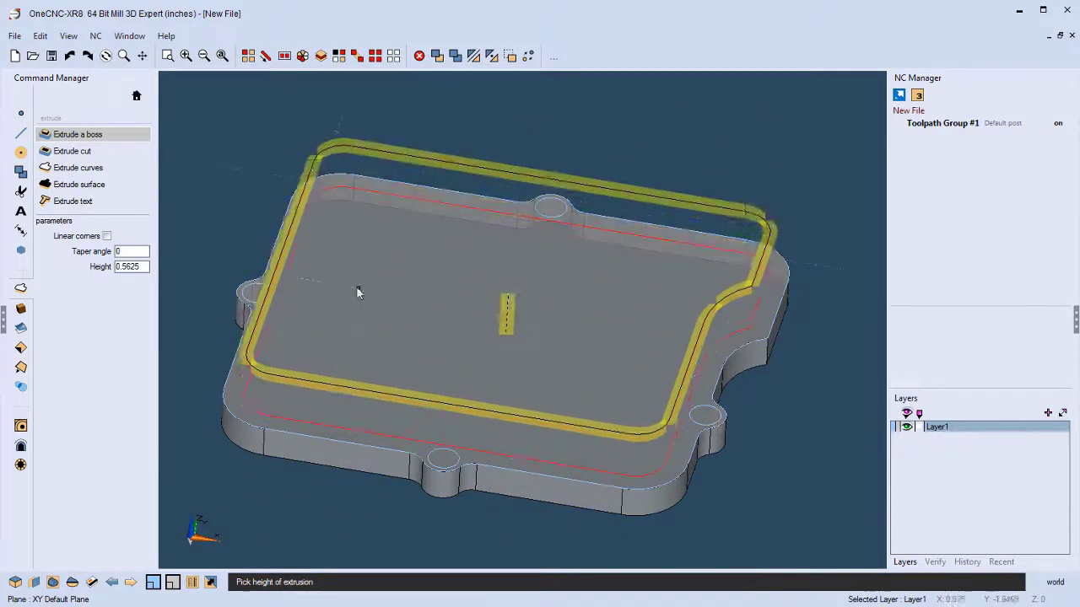
double_click(133, 267)
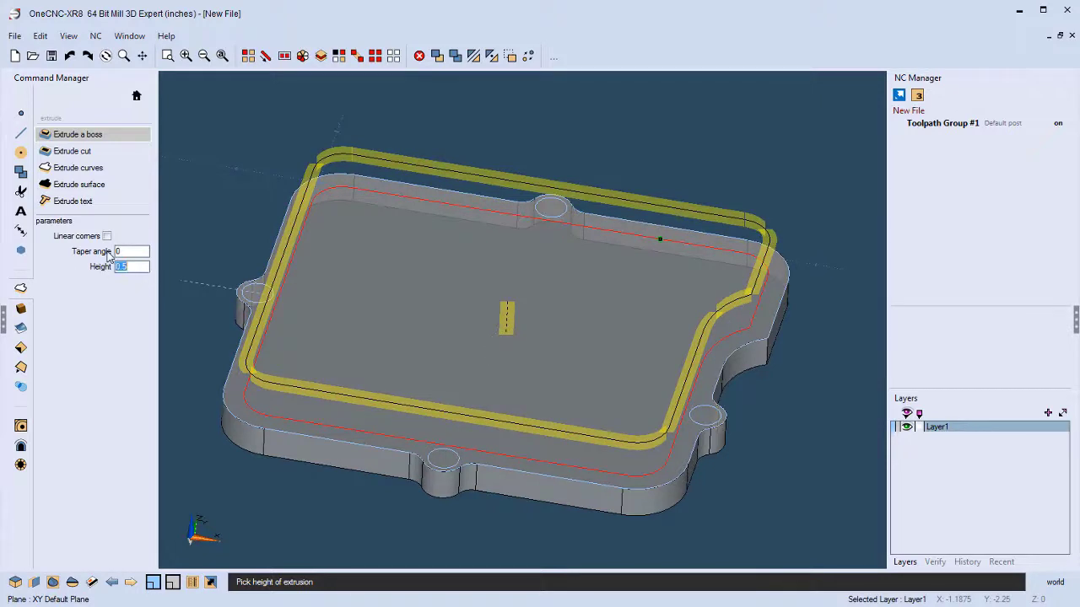
text(.125)
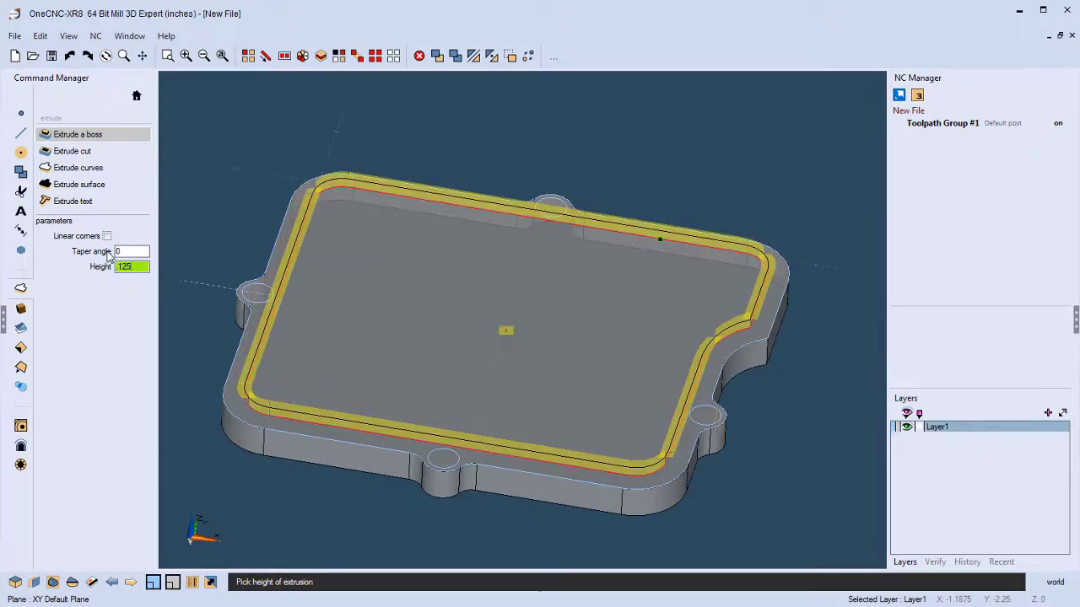
key(Return)
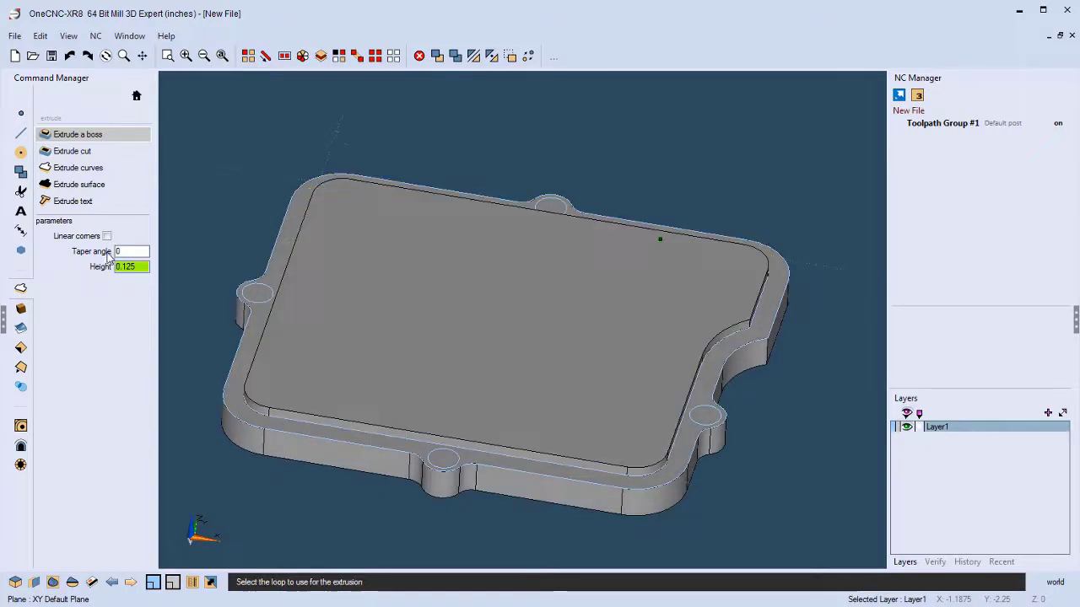
- Extract the surface edges of the raised boss's top face
scroll(341, 238, up, 2)
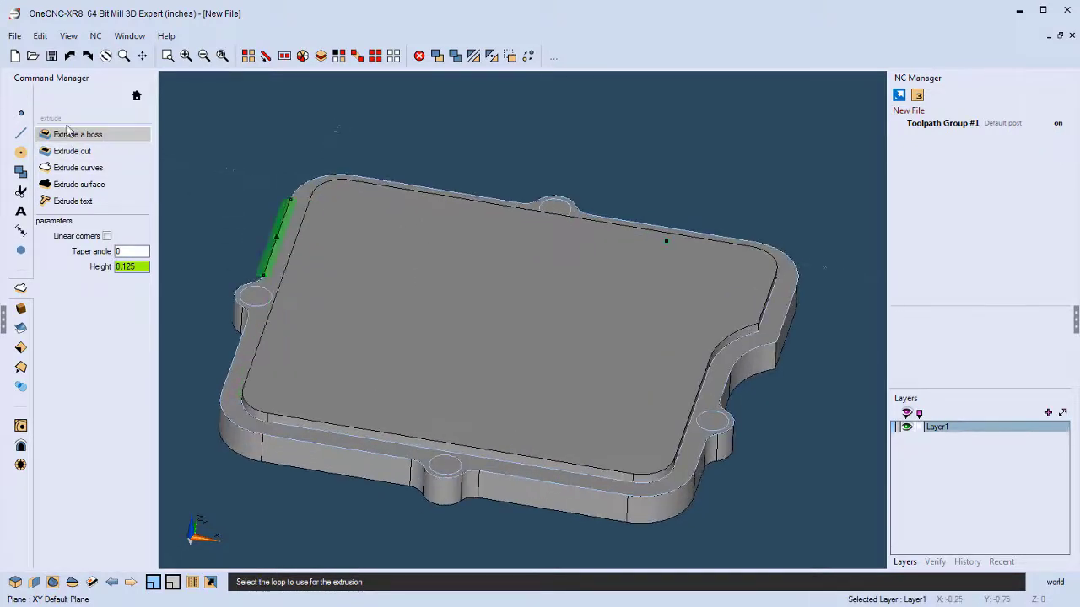
middle_drag(388, 287, 439, 301)
scroll(439, 307, down, 1)
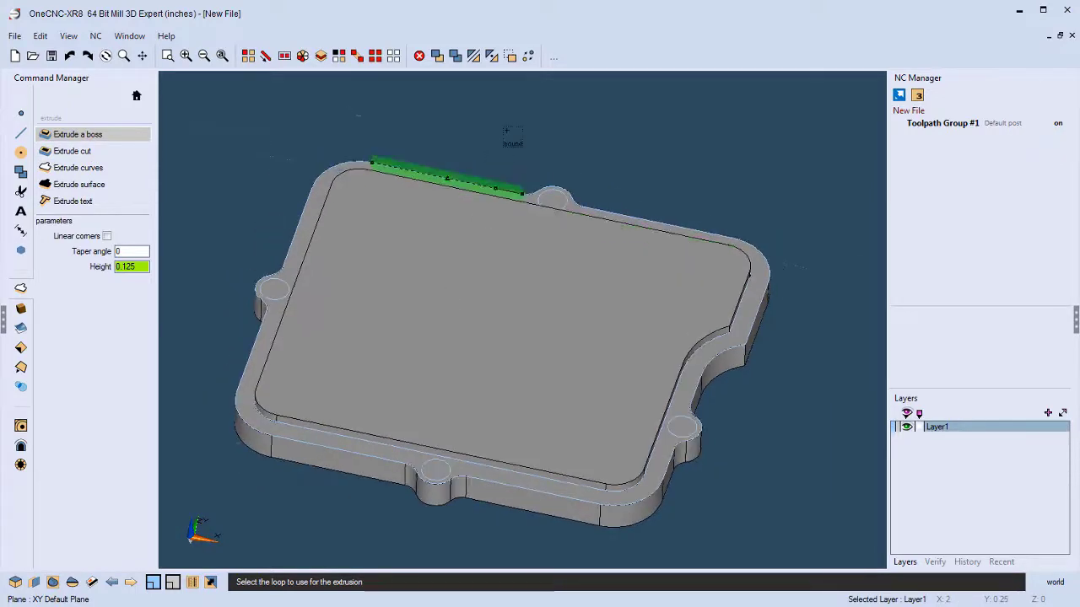
click(21, 367)
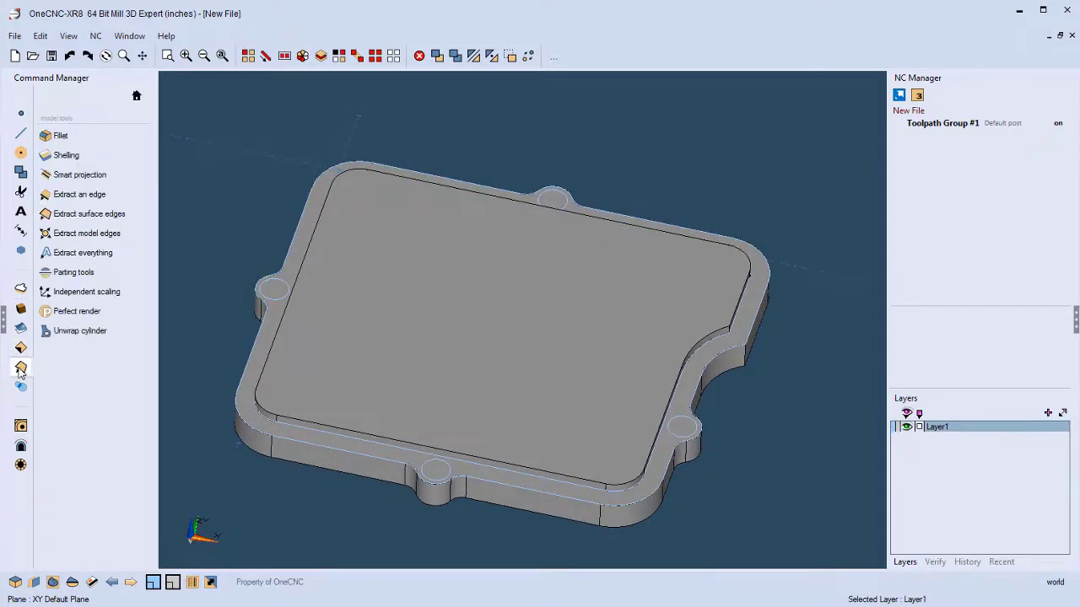
click(88, 220)
click(430, 315)
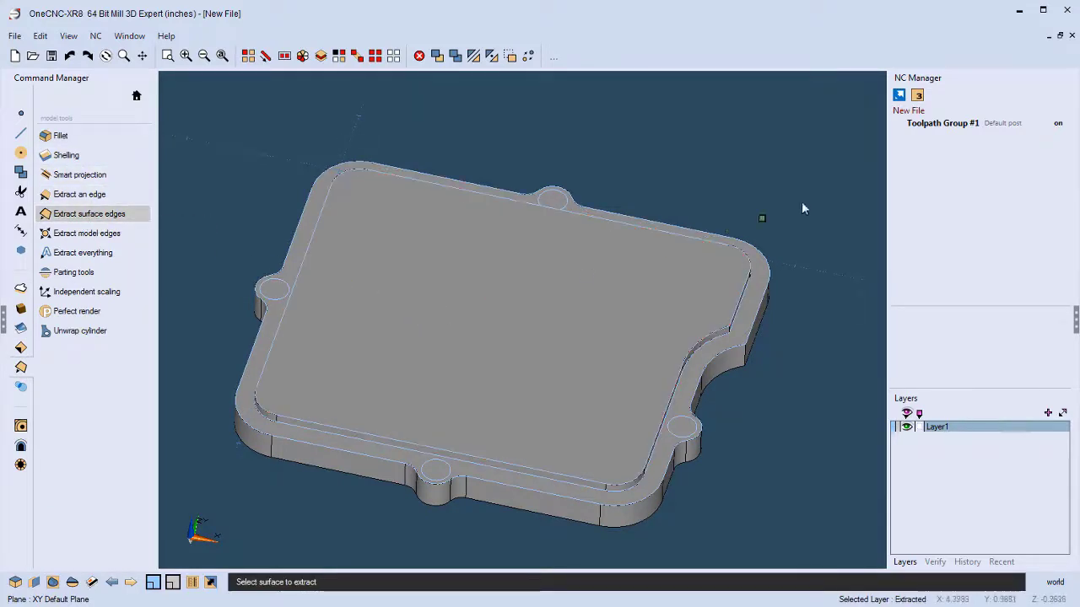
- Offset the extracted edge loop on the boss's top face inward by 0.125 inch
middle_drag(681, 393, 470, 378)
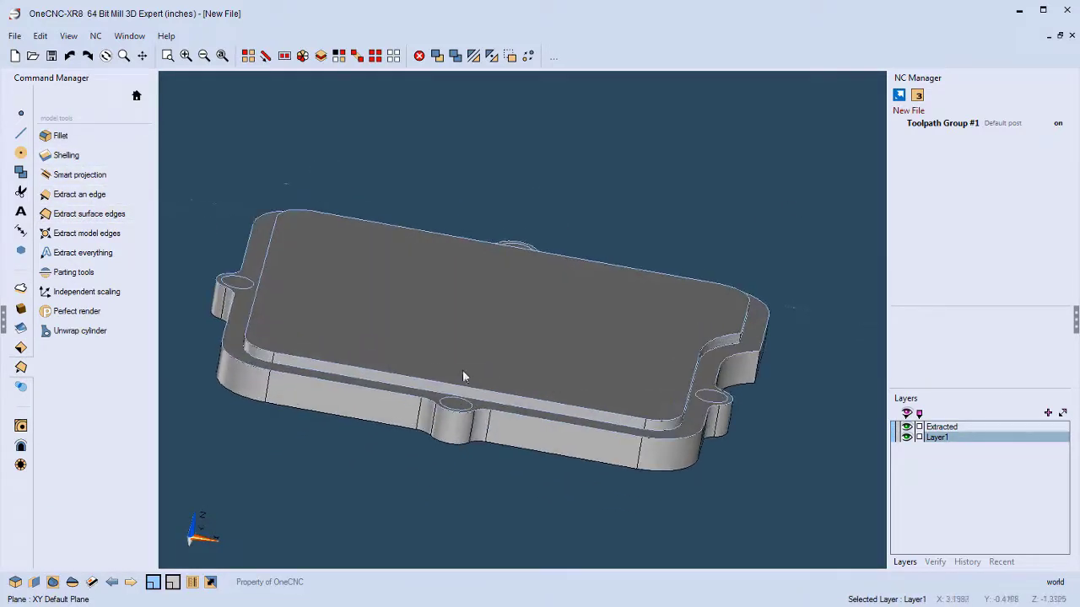
middle_drag(700, 320, 620, 374)
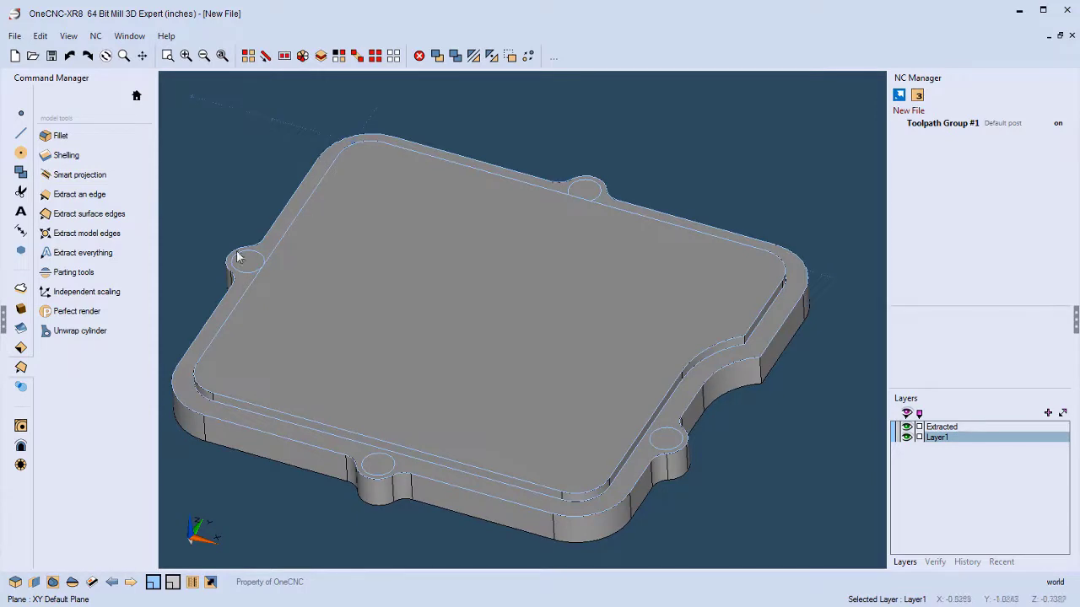
click(21, 135)
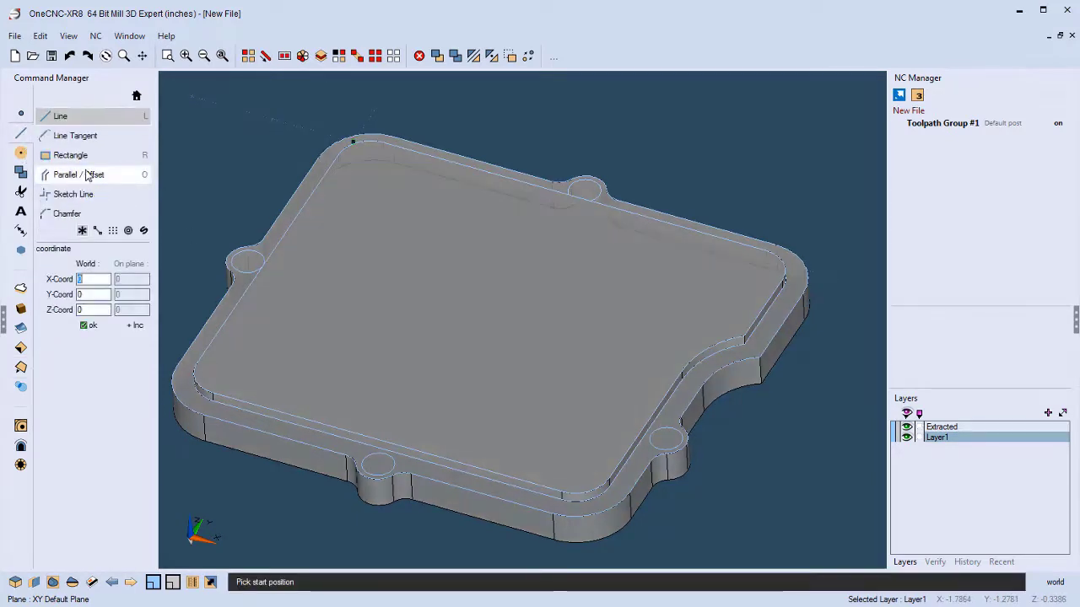
click(76, 175)
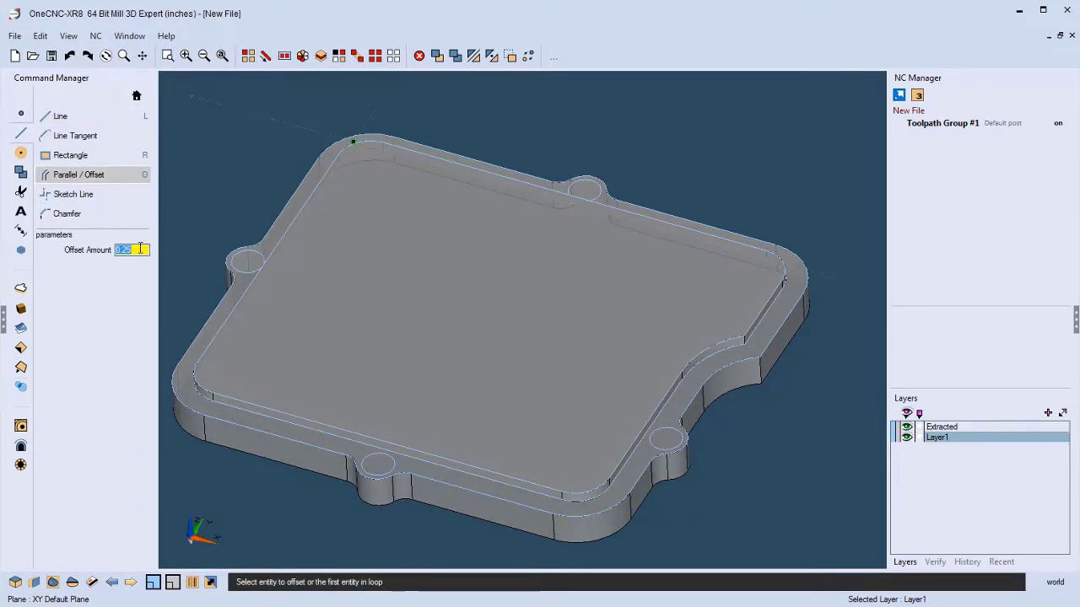
key(Return)
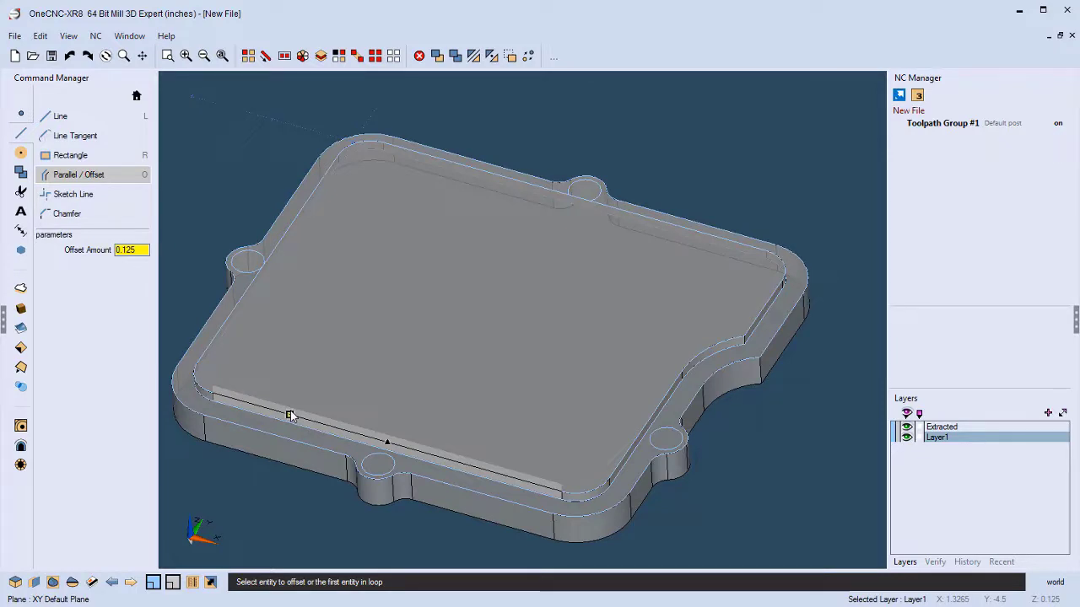
click(289, 416)
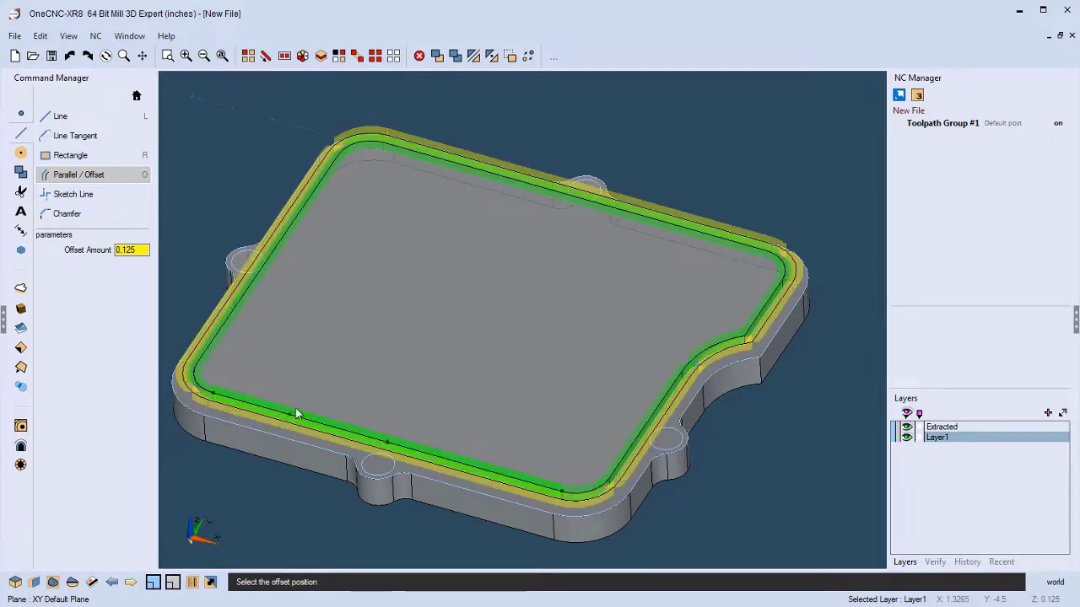
click(360, 375)
key(Escape)
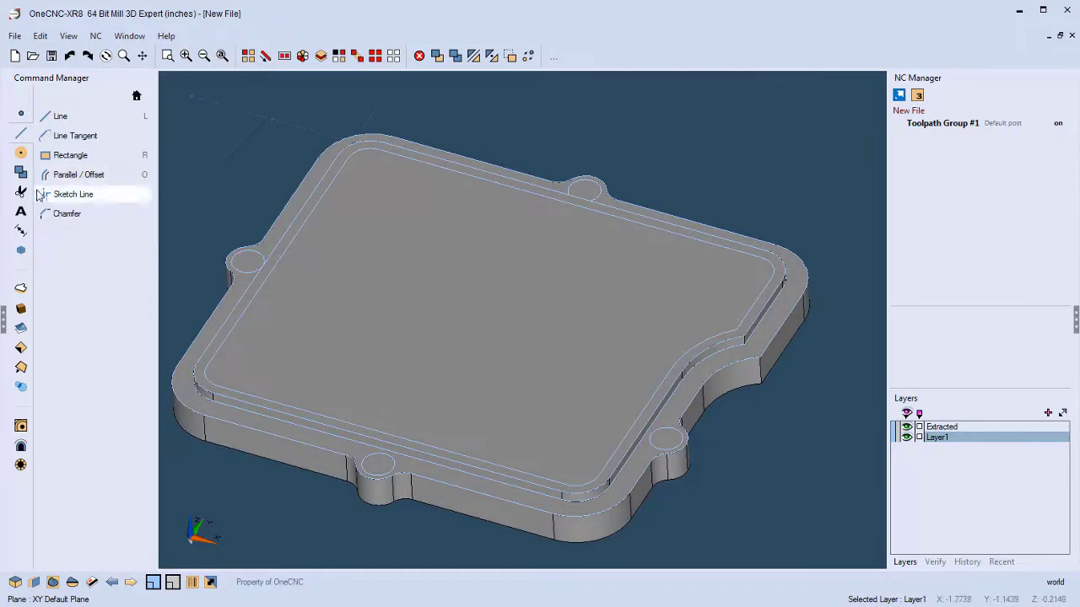
- Extrude cut the inset outline through the whole plate to a depth of about -2.44 inch with a taper angle of 0
click(20, 290)
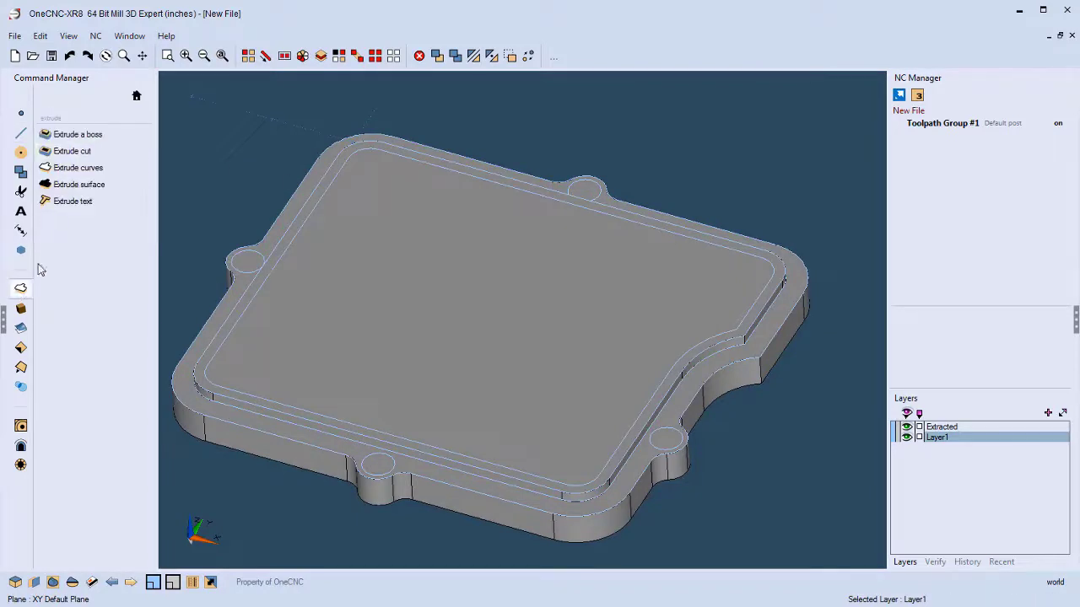
click(85, 156)
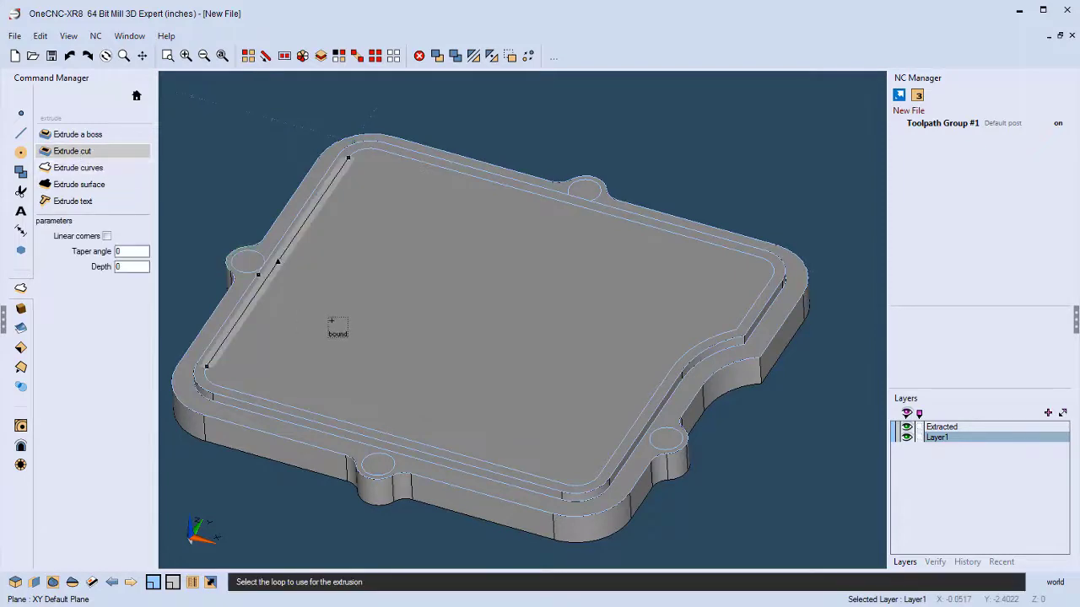
click(349, 318)
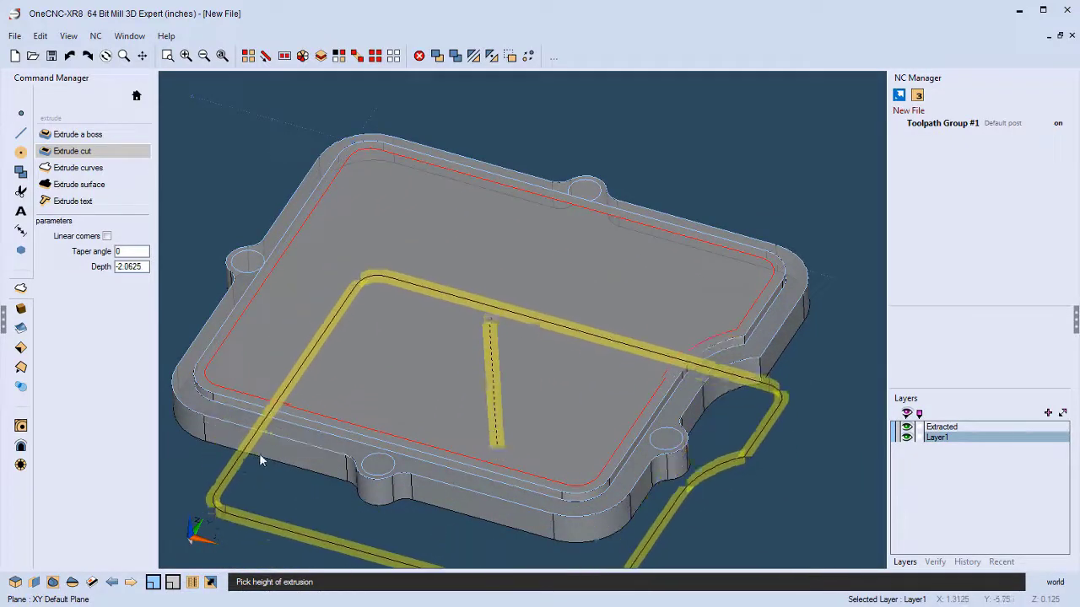
click(247, 504)
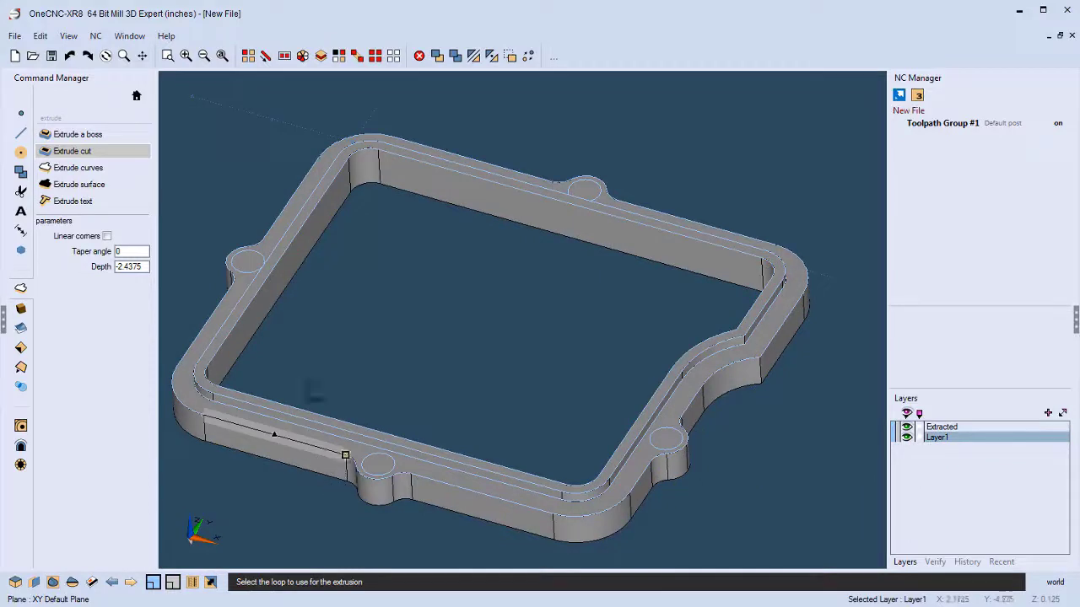
- Extrude cut the circles on the four bumps through the full plate thickness with a taper angle of 0
scroll(354, 316, up, 2)
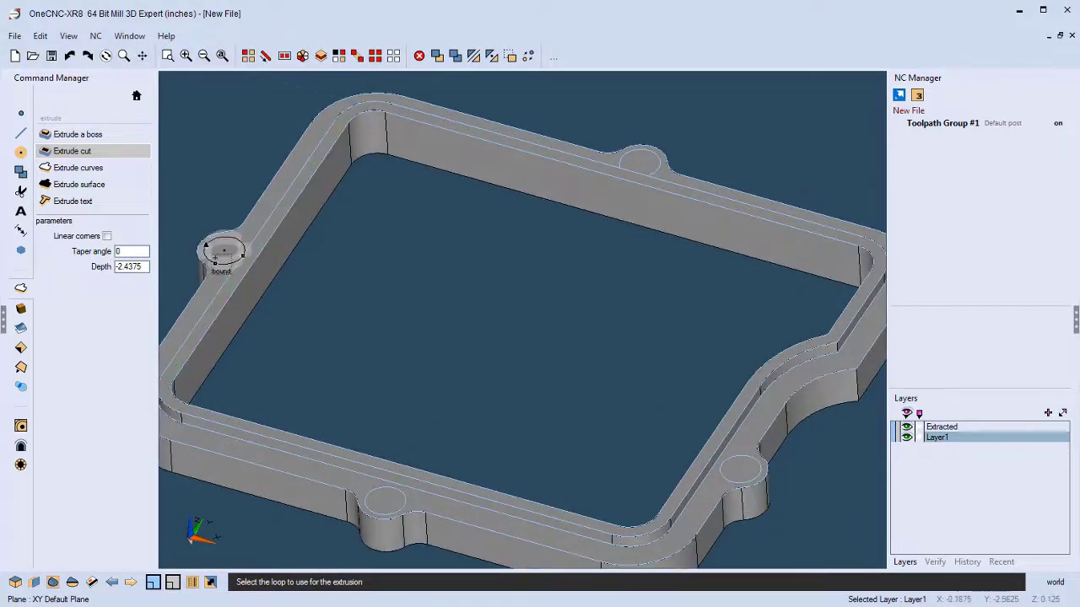
click(222, 248)
click(313, 405)
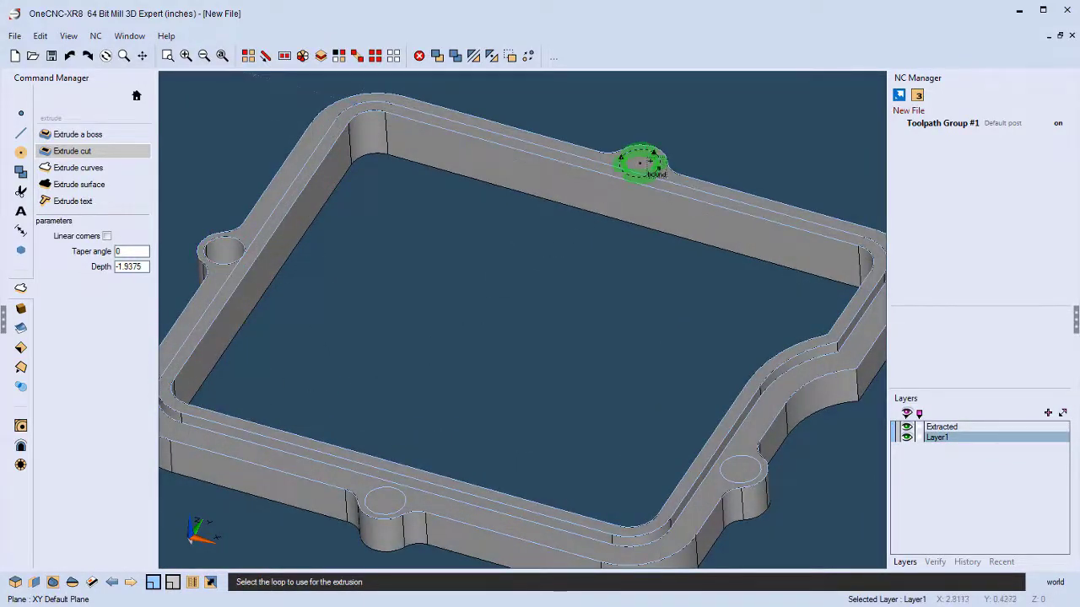
click(641, 161)
click(608, 337)
click(742, 464)
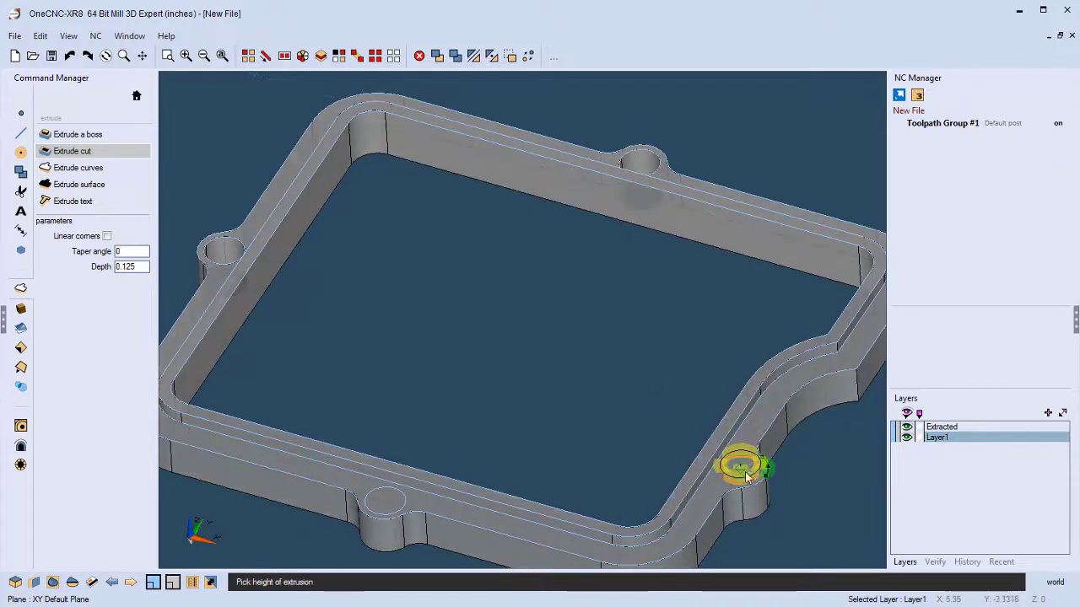
click(761, 537)
scroll(569, 434, up, 4)
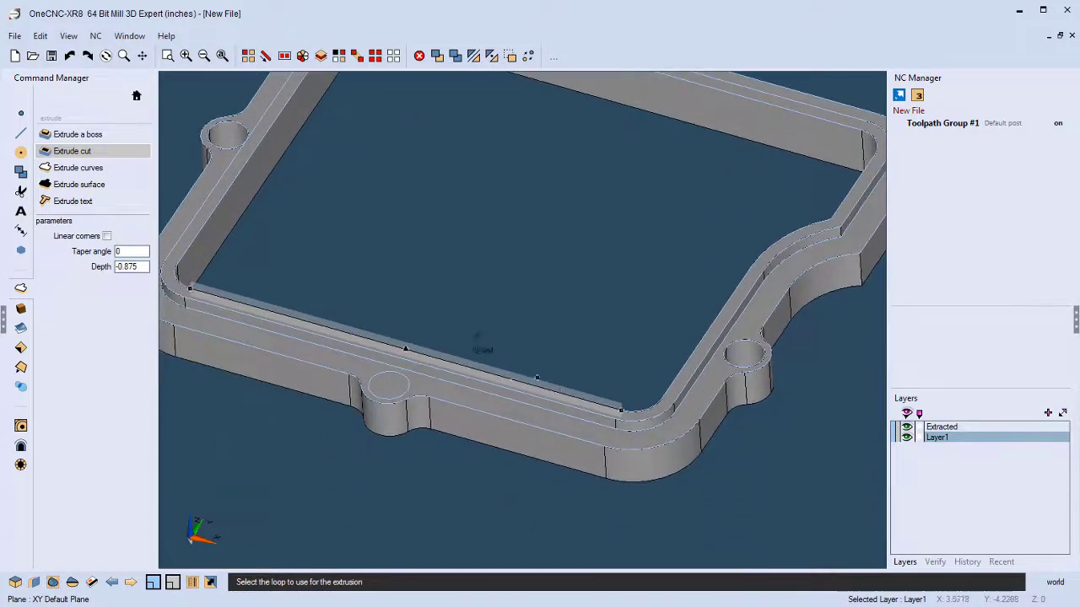
click(390, 497)
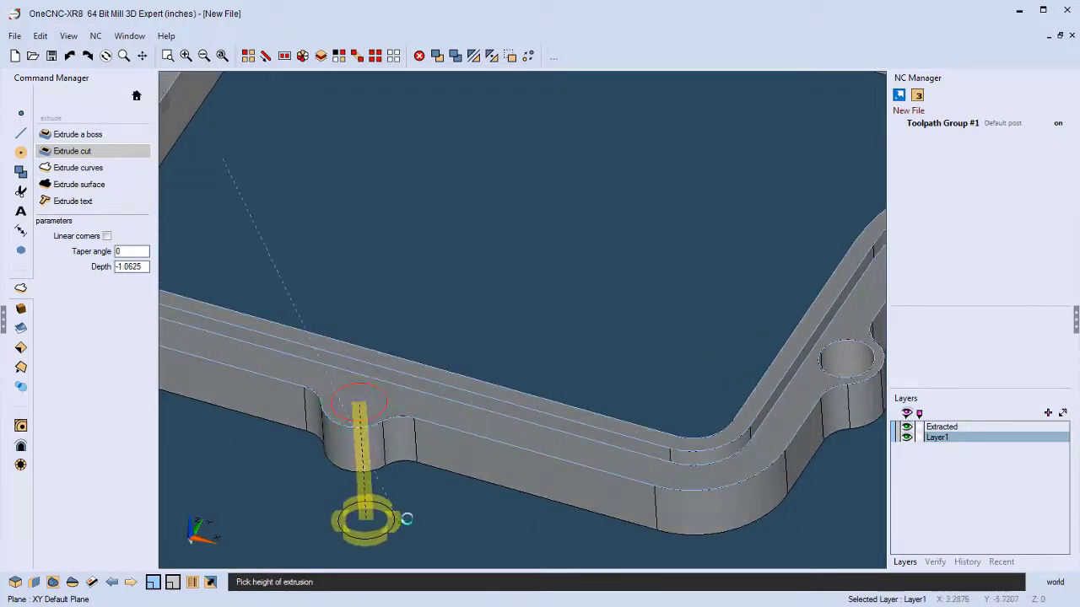
click(460, 277)
scroll(459, 278, down, 5)
scroll(485, 287, down, 1)
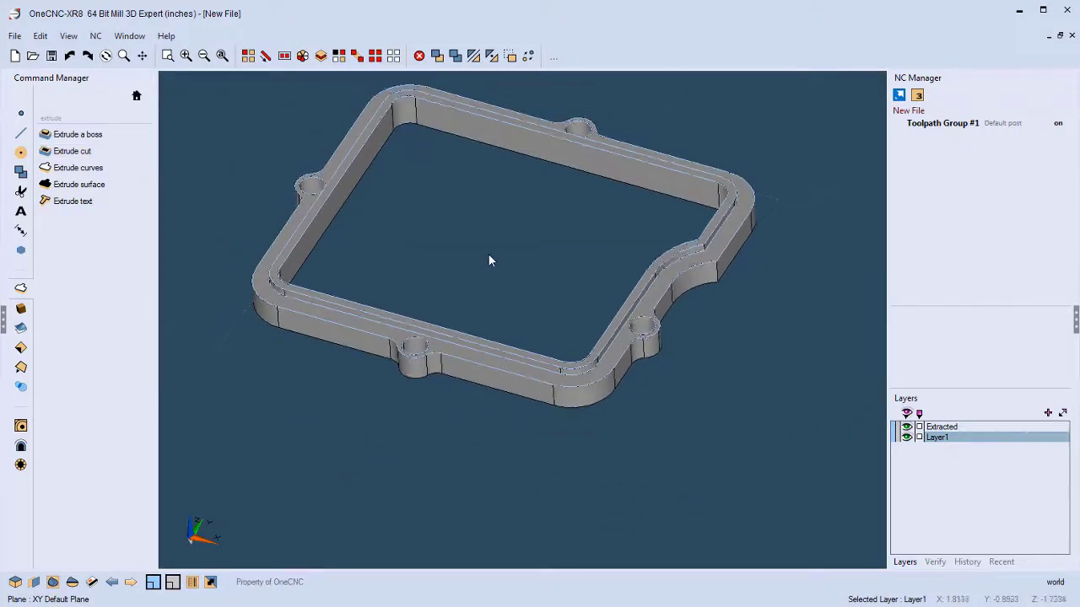
- Set the working plane to the flat outer side face between the rounded corner and the neighbouring bump
middle_drag(492, 259, 479, 352)
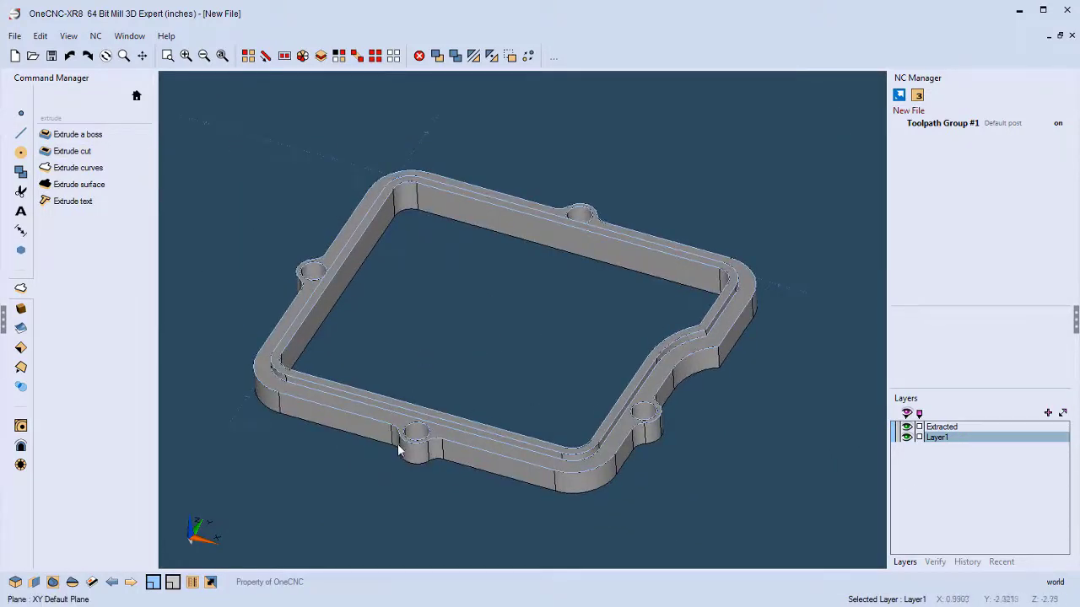
middle_drag(414, 444, 540, 411)
scroll(520, 418, up, 3)
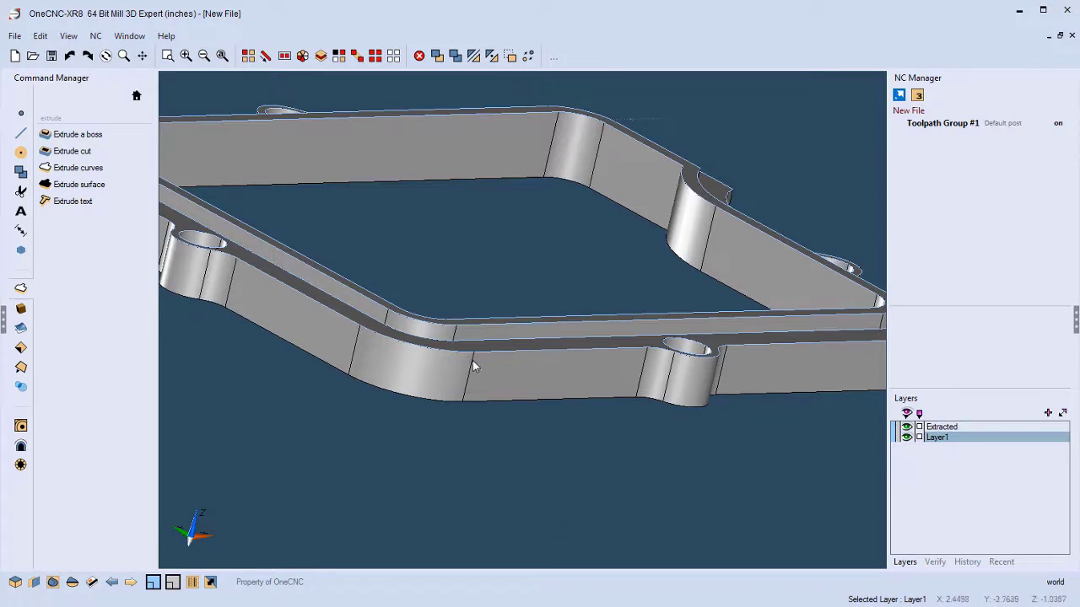
click(34, 582)
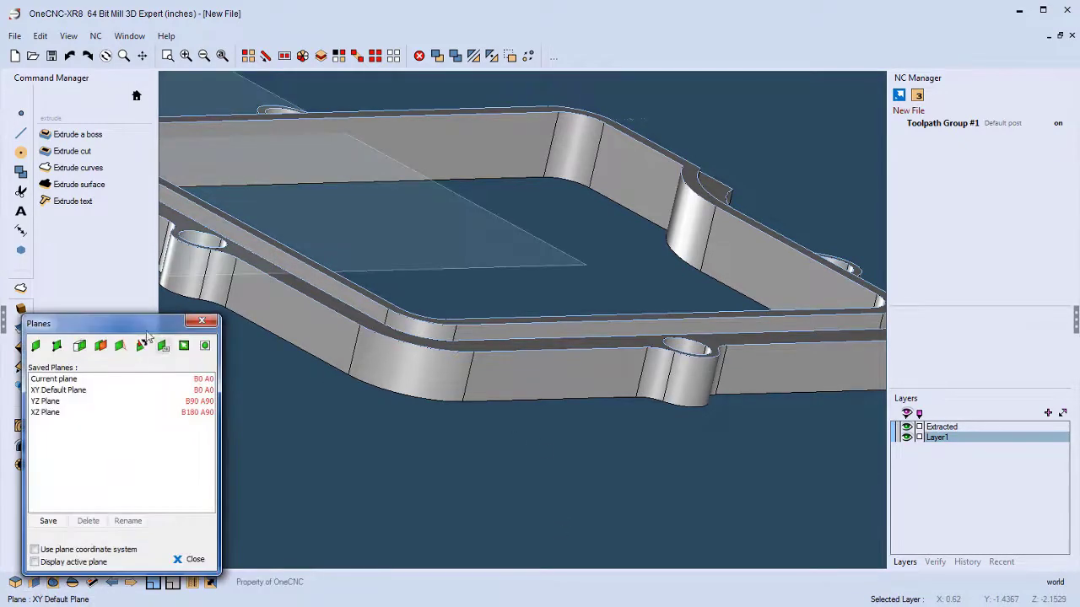
drag(133, 331, 986, 86)
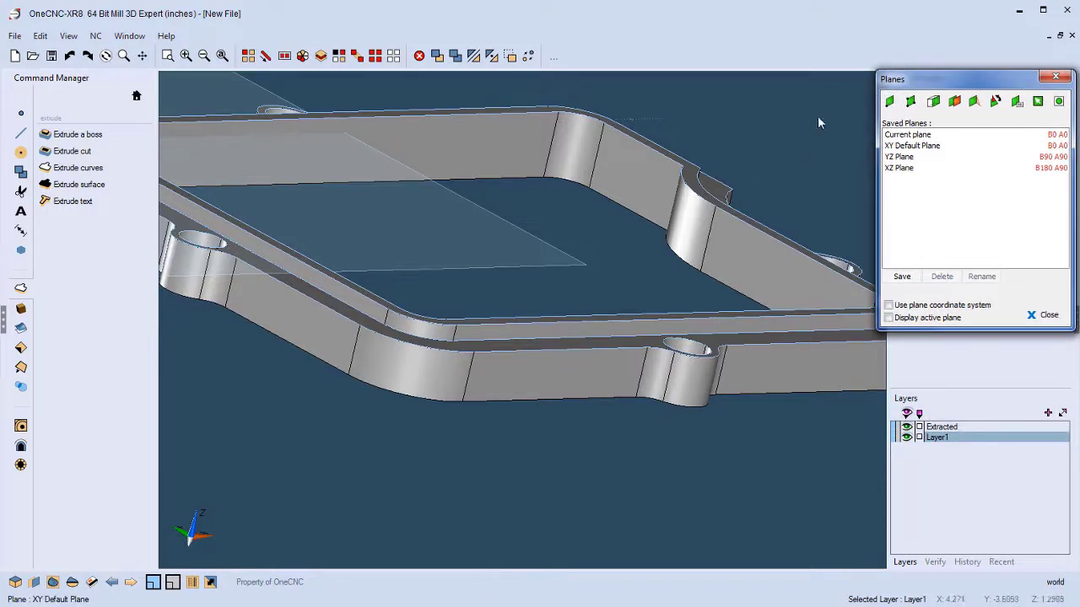
click(933, 101)
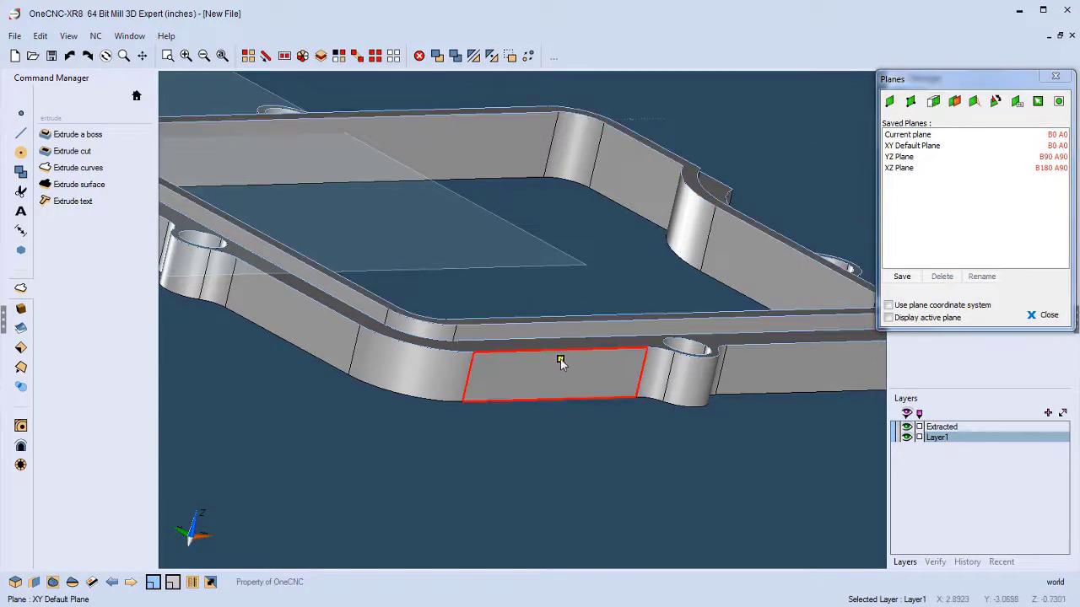
click(559, 363)
scroll(609, 437, down, 5)
mouse_move(612, 425)
middle_down()
mouse_move(600, 414)
mouse_move(758, 408)
mouse_move(593, 435)
middle_up()
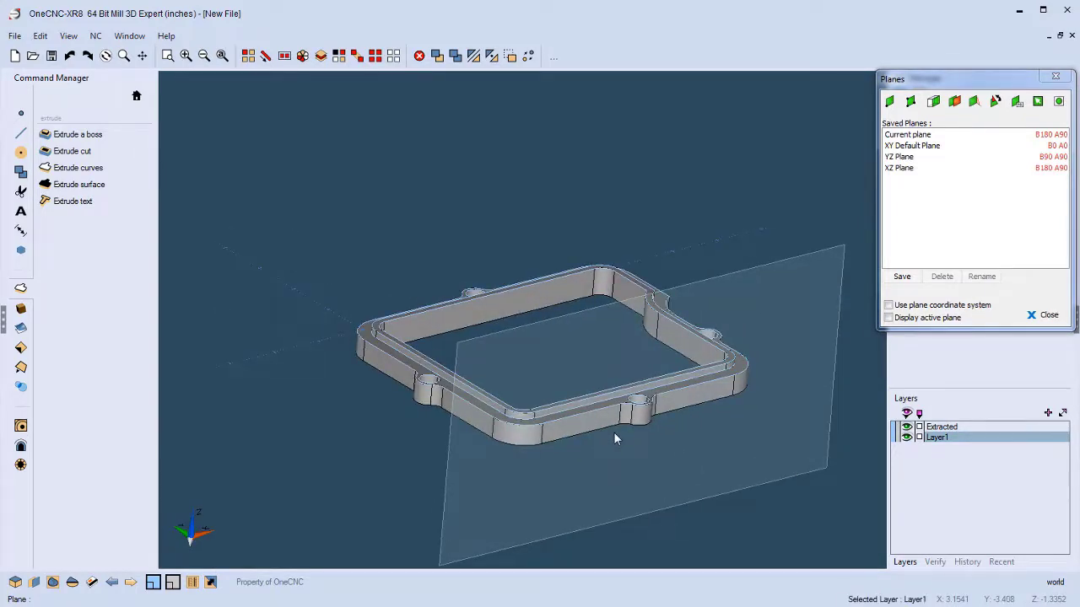
middle_drag(599, 435, 492, 347)
scroll(491, 348, up, 2)
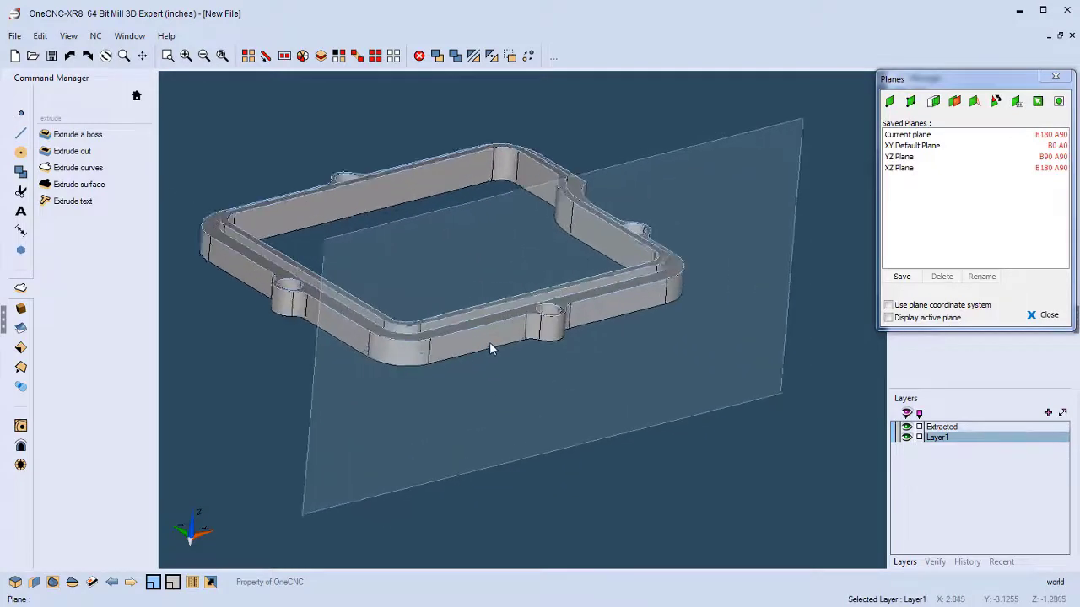
scroll(490, 344, up, 1)
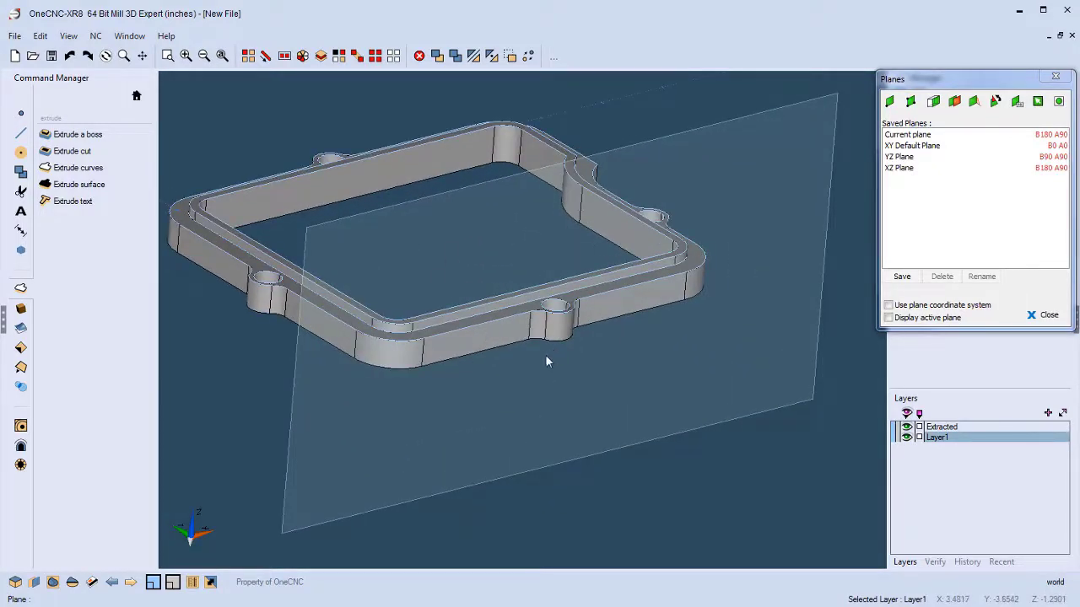
- Enable the plane coordinate system and place the plane origin at the side face's lower corner beside the rounded plate corner
click(888, 307)
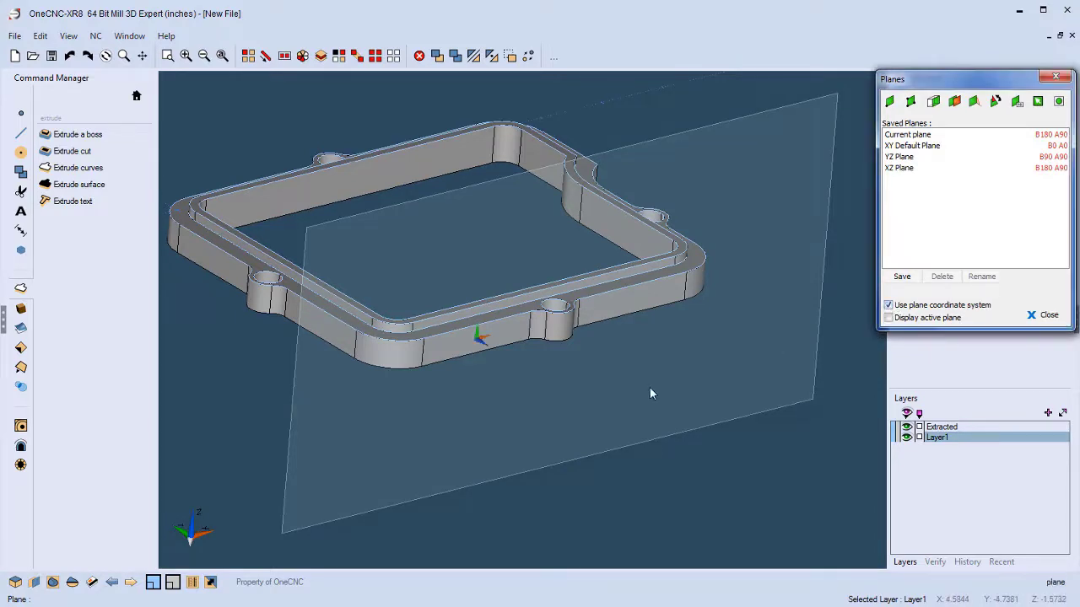
scroll(537, 384, up, 5)
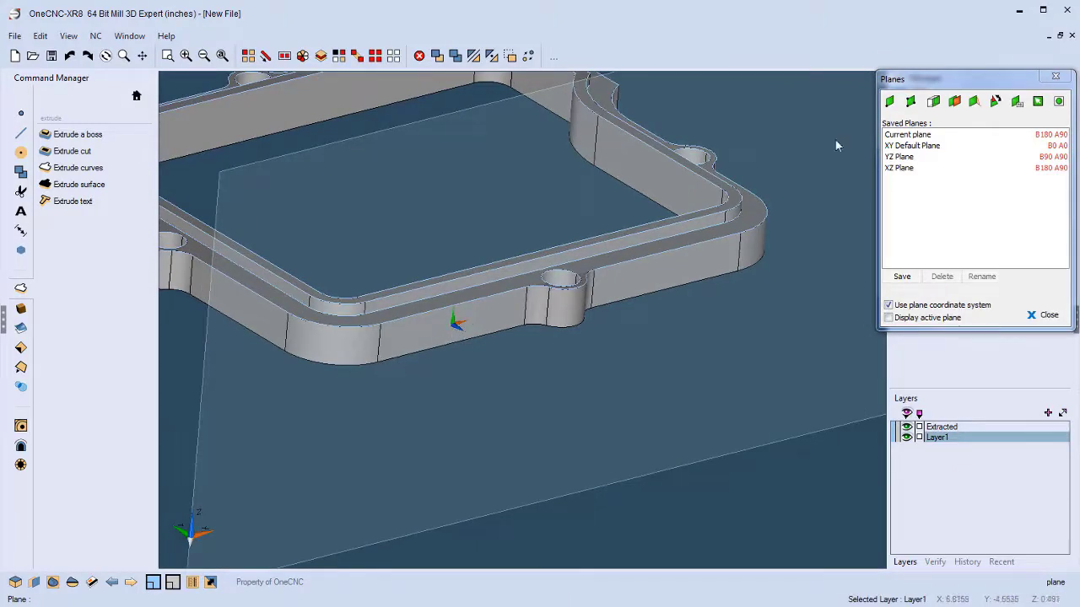
click(890, 101)
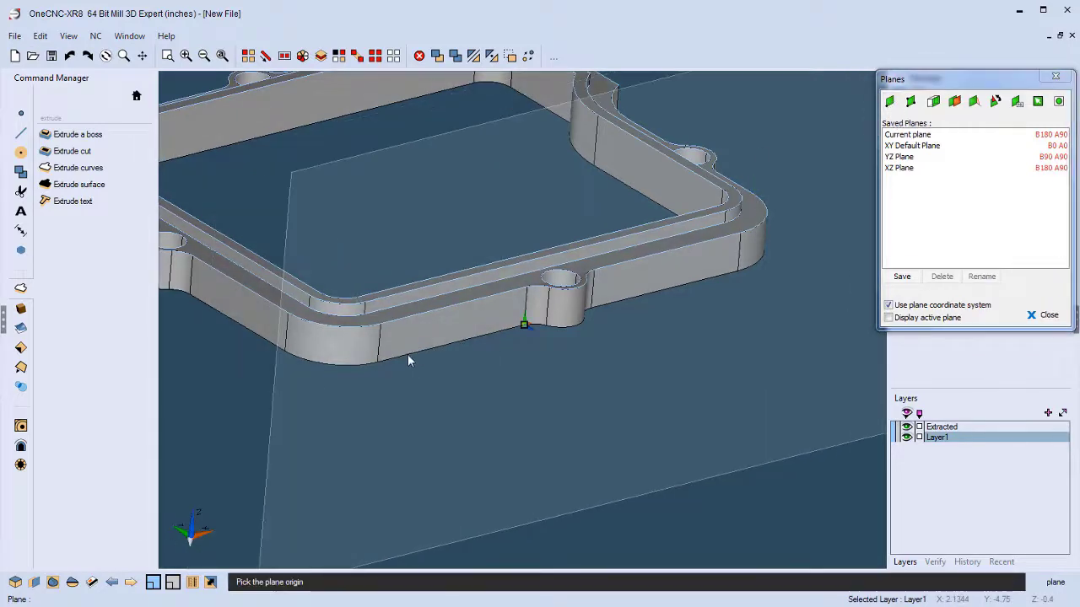
click(379, 361)
scroll(441, 402, down, 3)
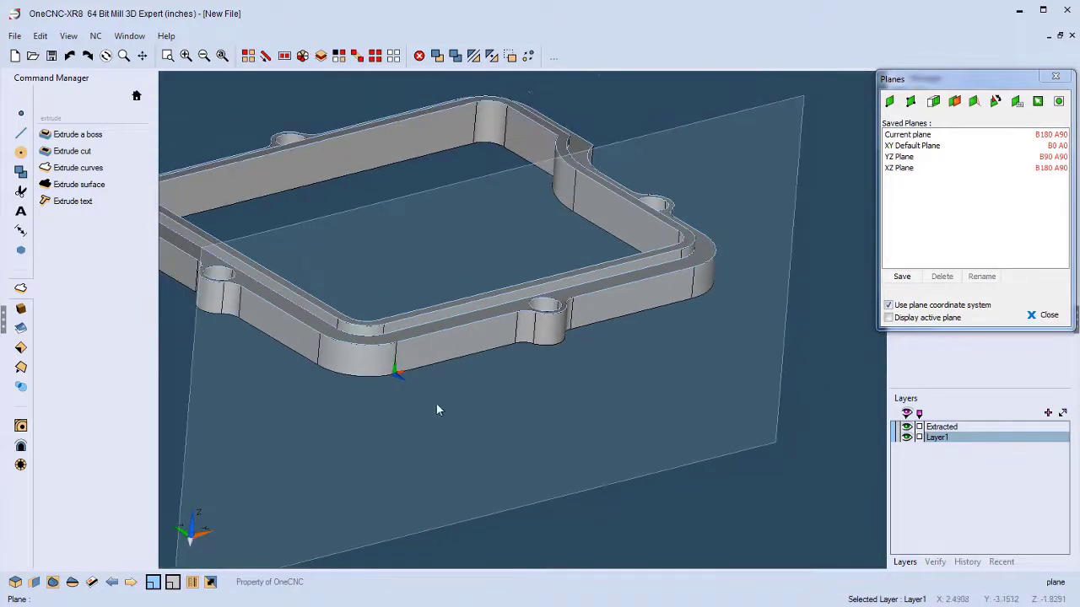
scroll(357, 396, up, 5)
scroll(354, 408, up, 1)
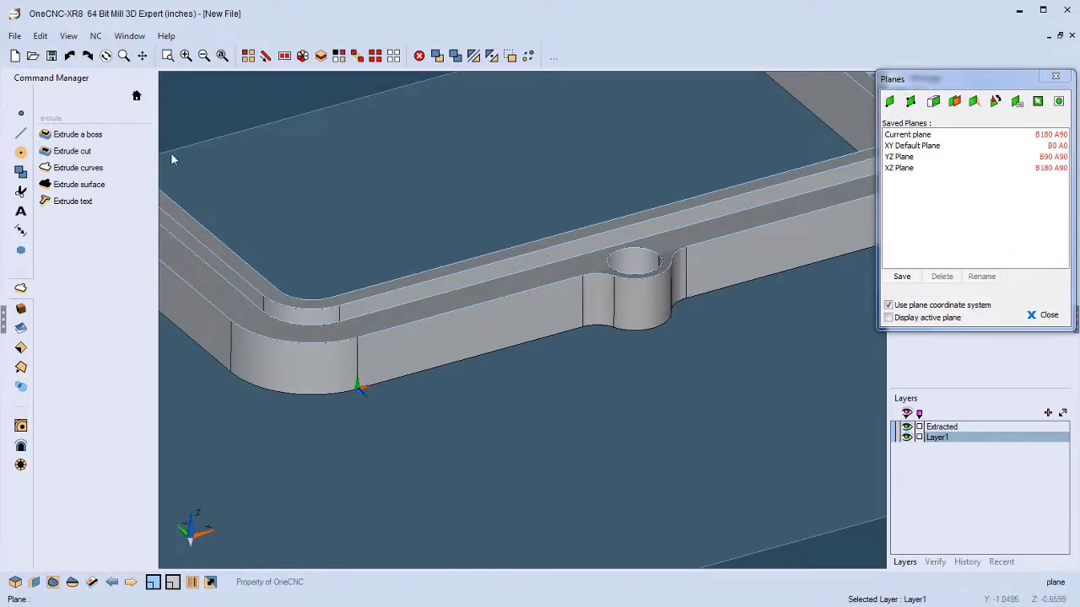
- Draw a 0.25 inch diameter circle on the side face at plane coordinates X 1, Y 0.2, Z 0
click(136, 95)
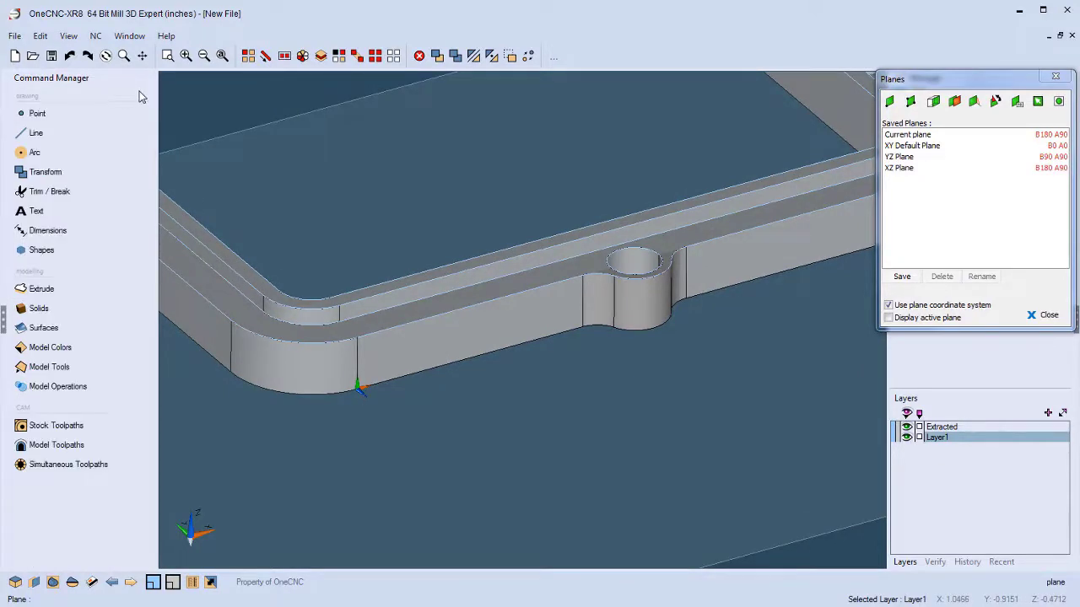
click(36, 155)
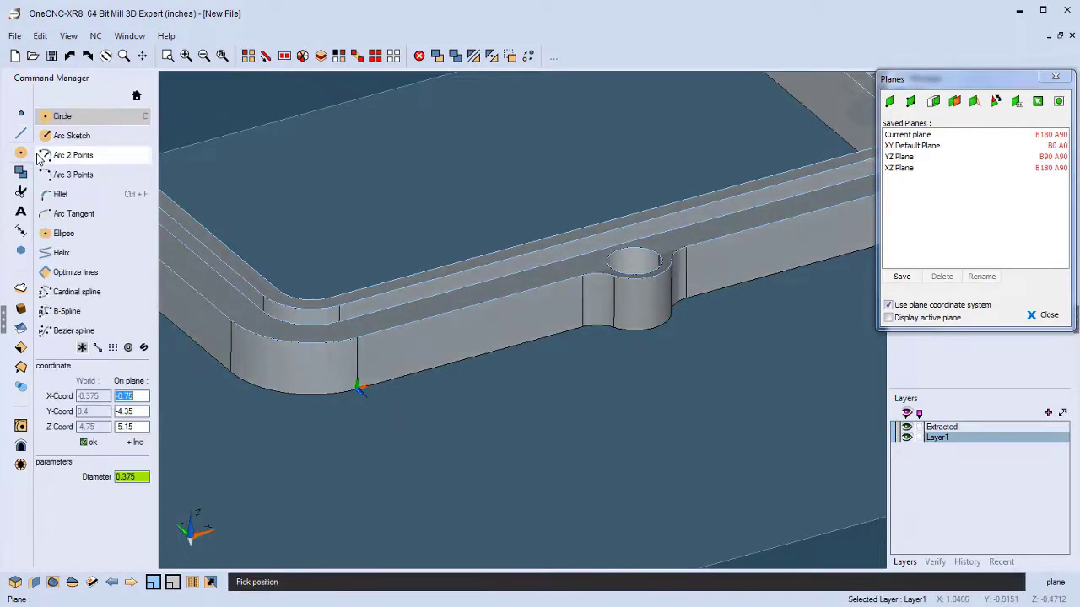
click(139, 476)
drag(138, 476, 87, 488)
text(.25)
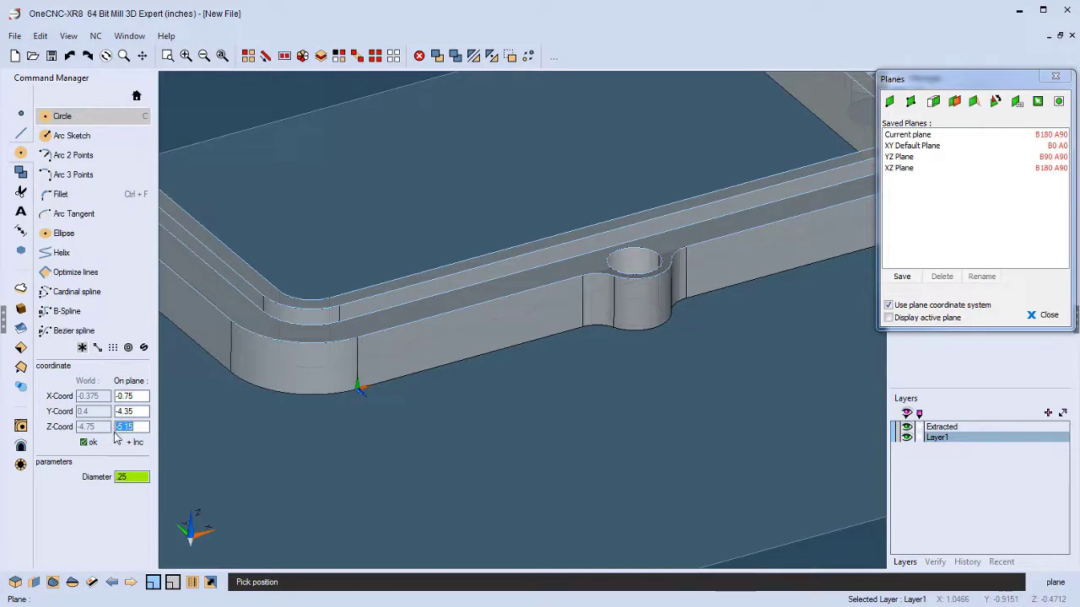
text(0)
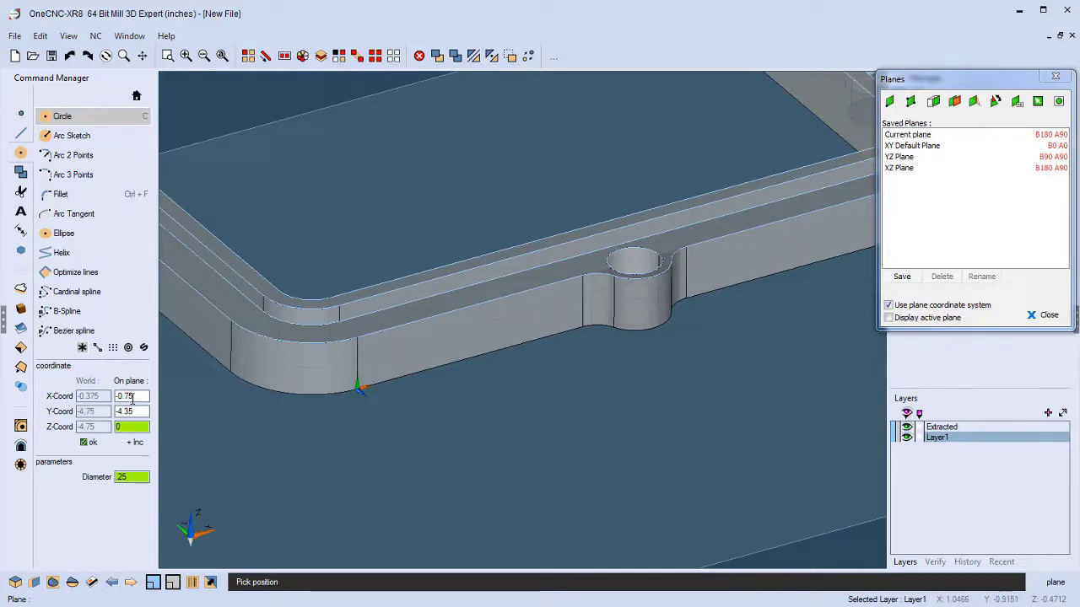
drag(133, 397, 109, 412)
text(1)
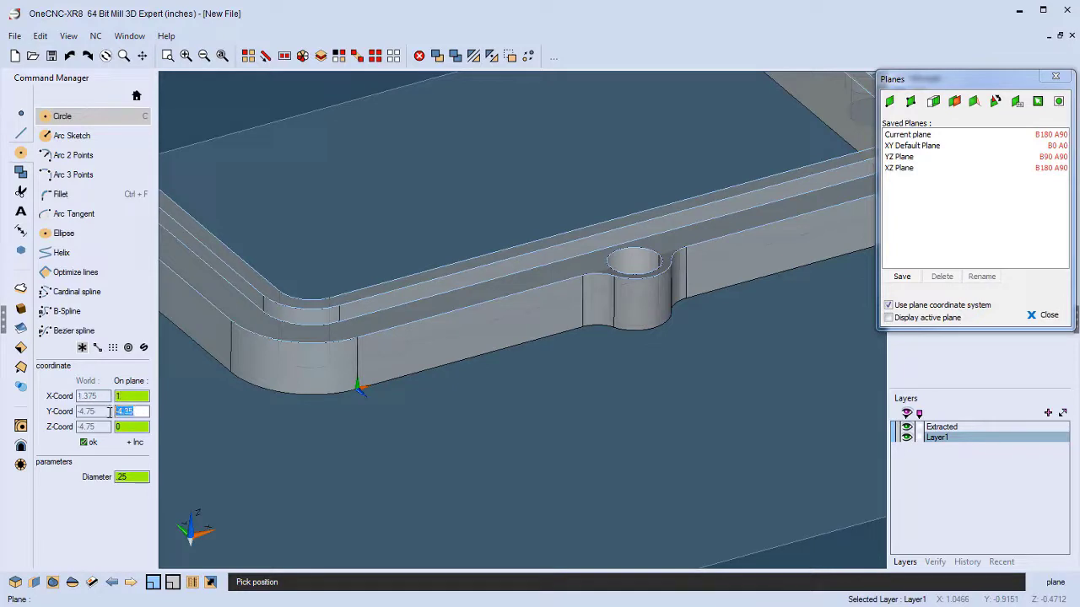
text(2)
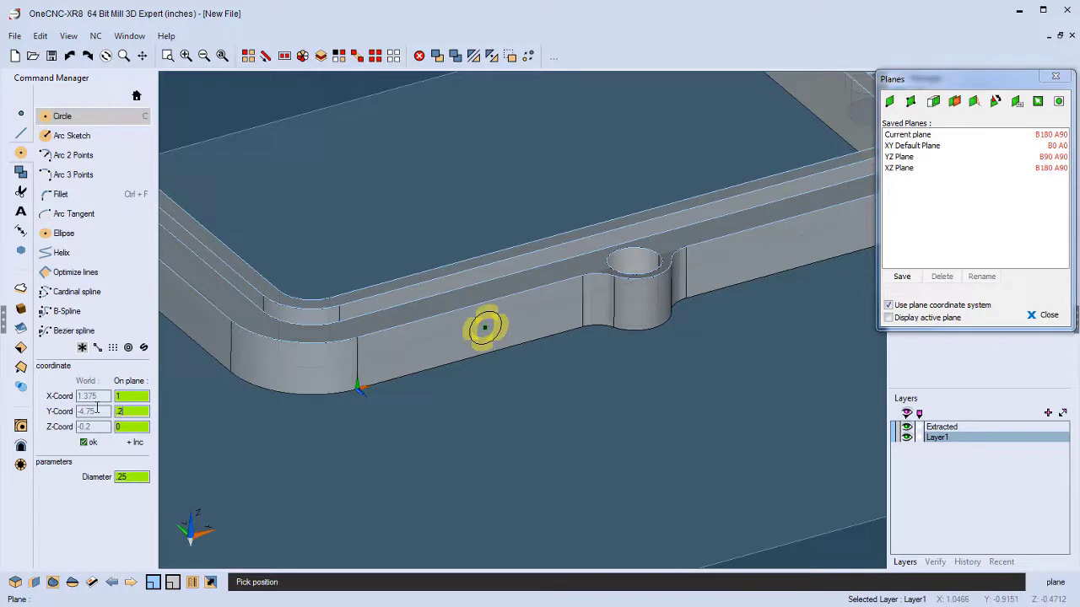
click(86, 442)
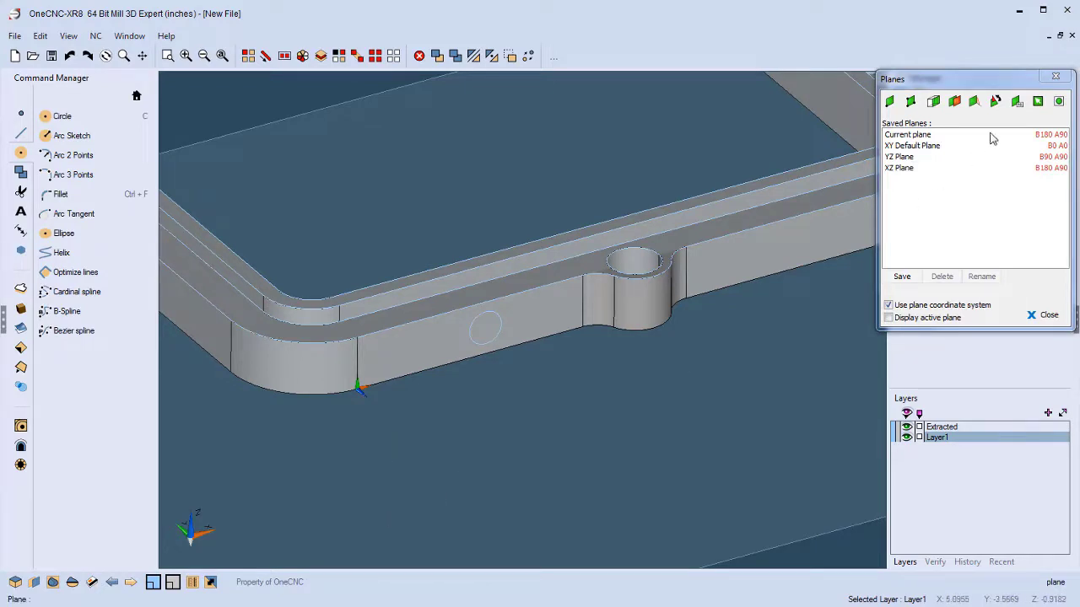
- Reactivate the XY Default Plane and close the plane settings
double_click(942, 147)
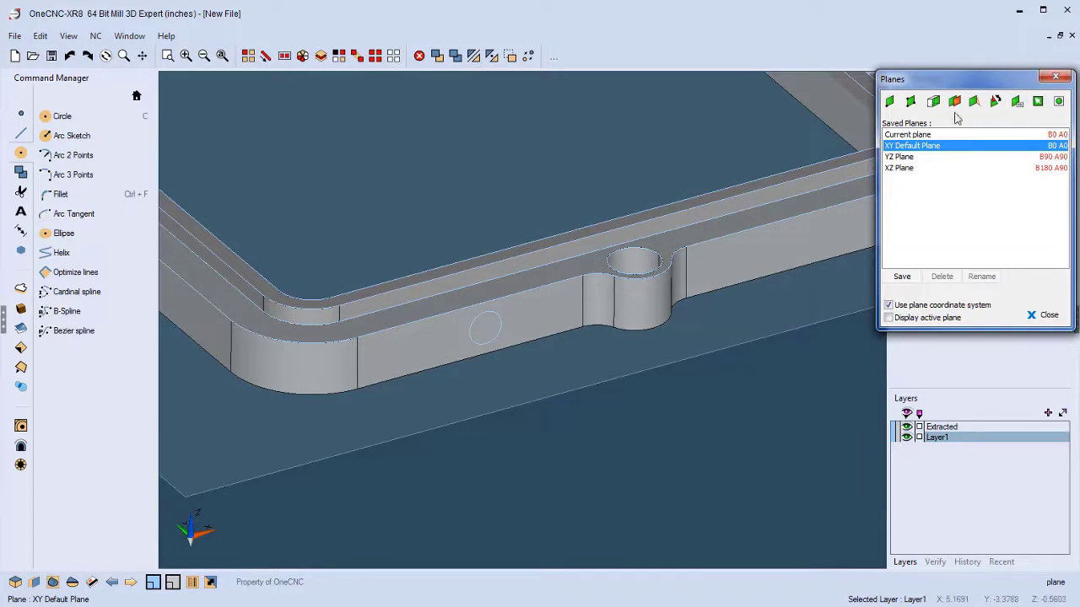
click(1056, 77)
scroll(482, 346, up, 3)
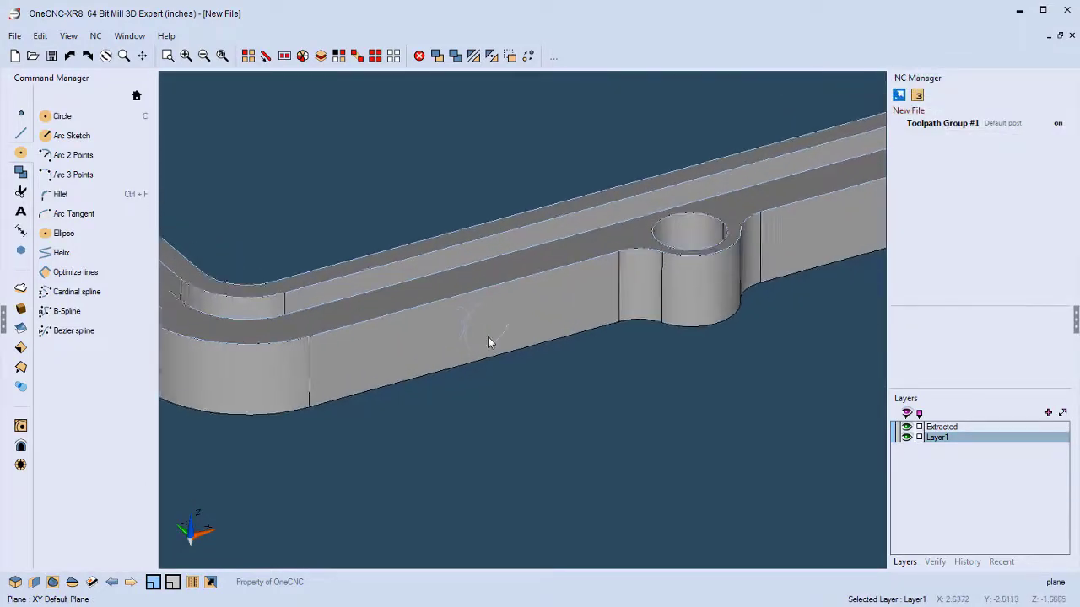
- Extrude cut the circle on the side face through the wall with a taper angle of 0
click(21, 288)
click(75, 151)
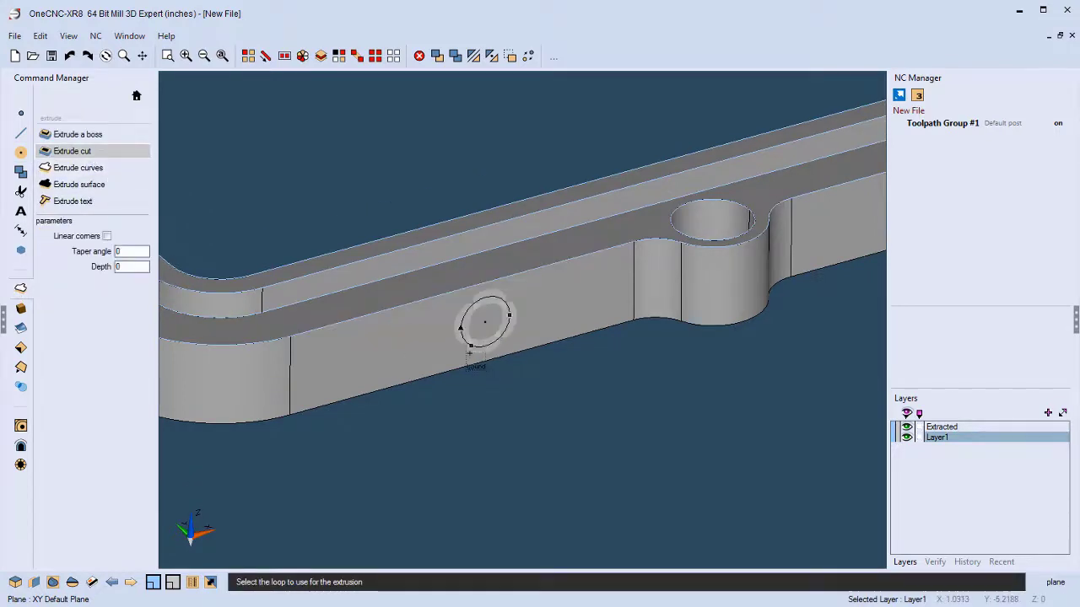
click(479, 345)
click(369, 160)
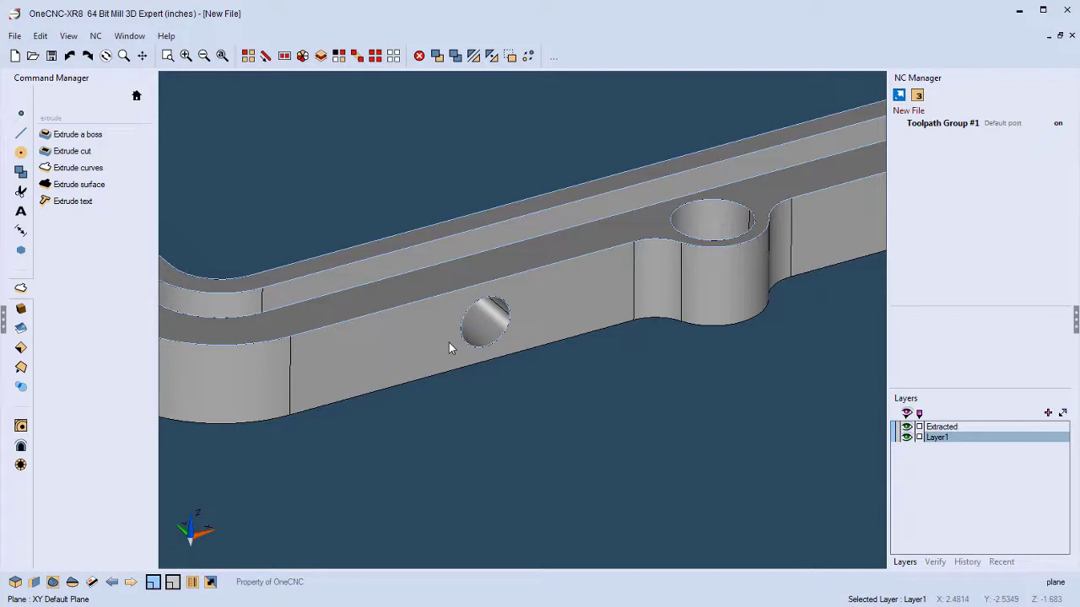
- Alter the circle around the side hole to a radius of 0.15
click(528, 56)
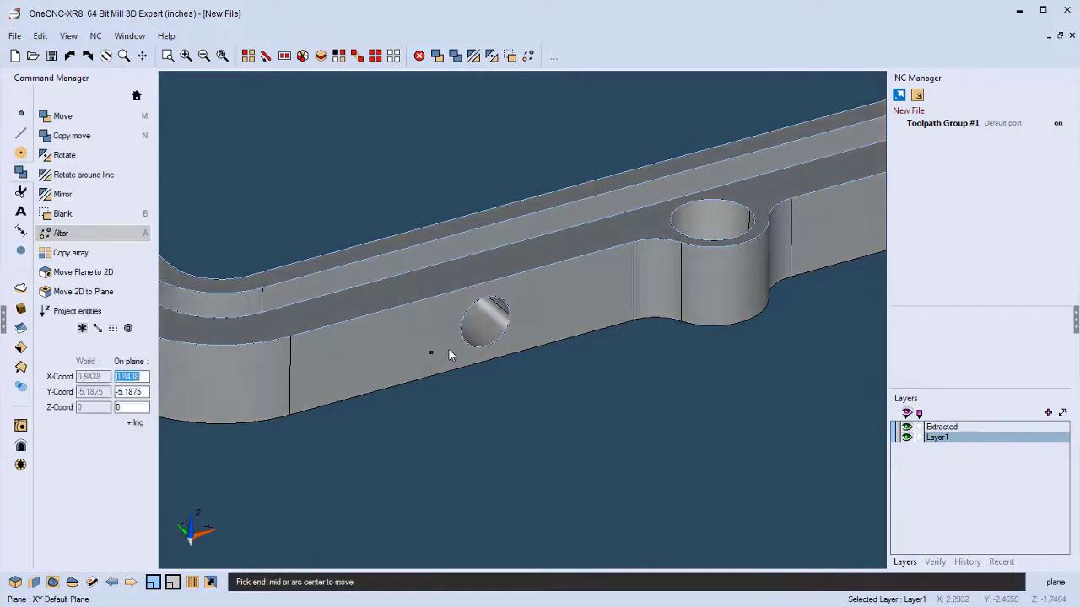
click(460, 343)
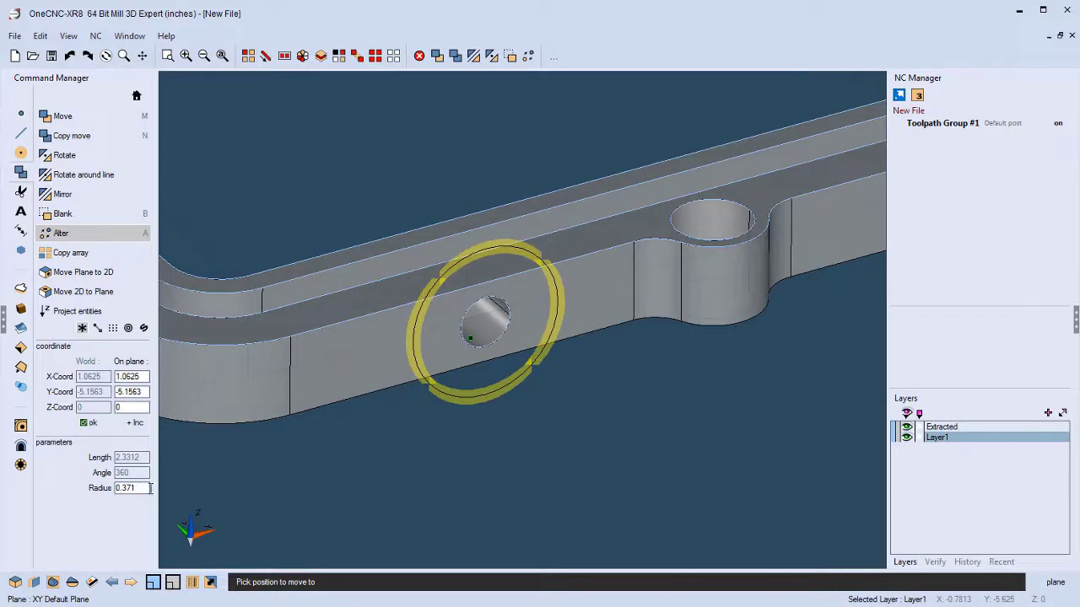
drag(136, 488, 117, 494)
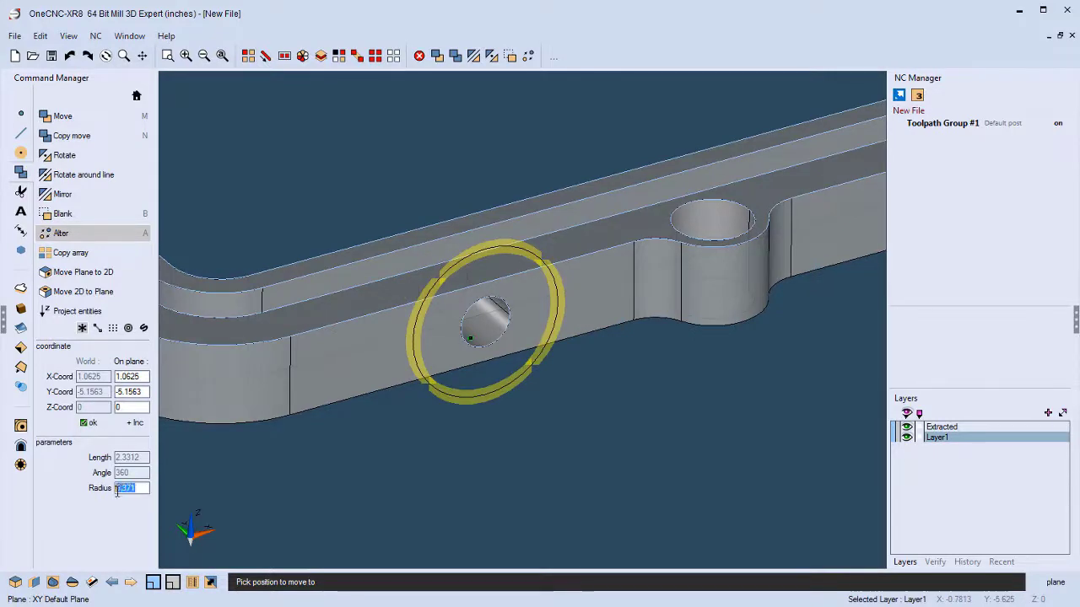
text(.2)
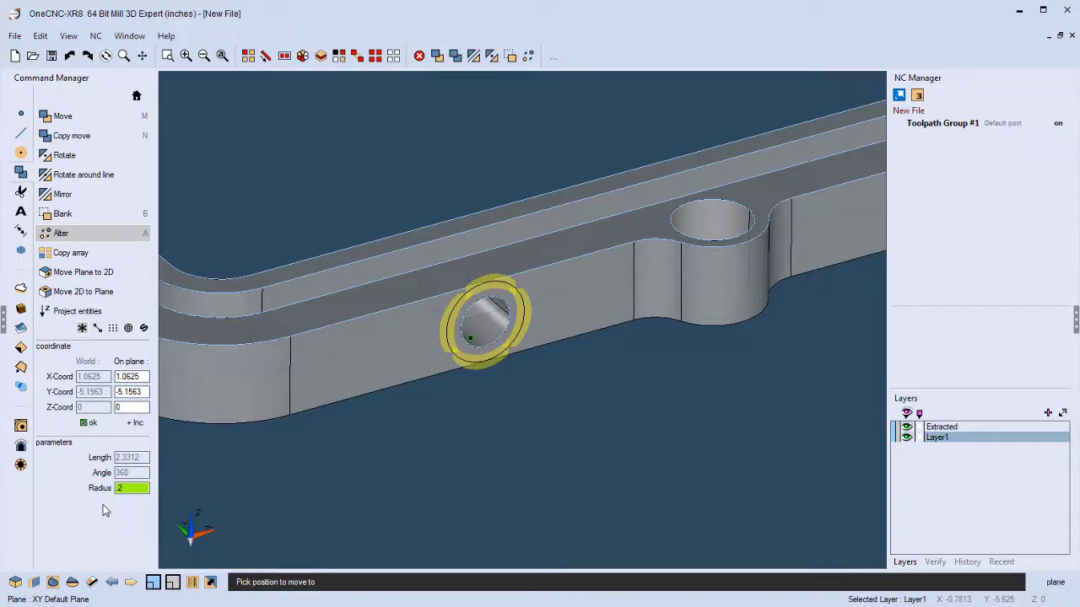
key(BackSpace)
text(1)
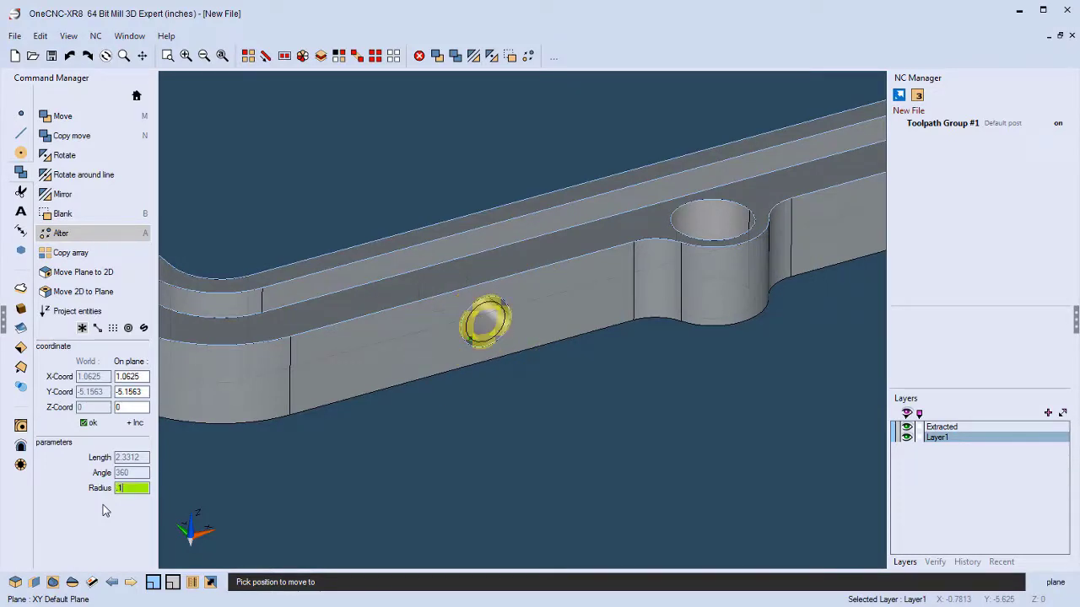
text(5)
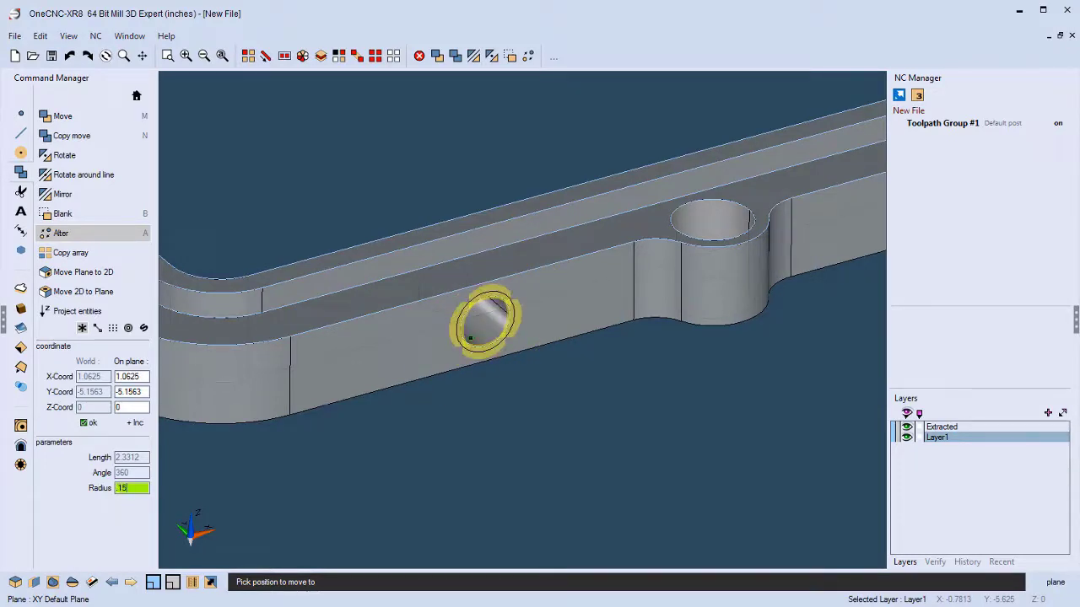
click(85, 423)
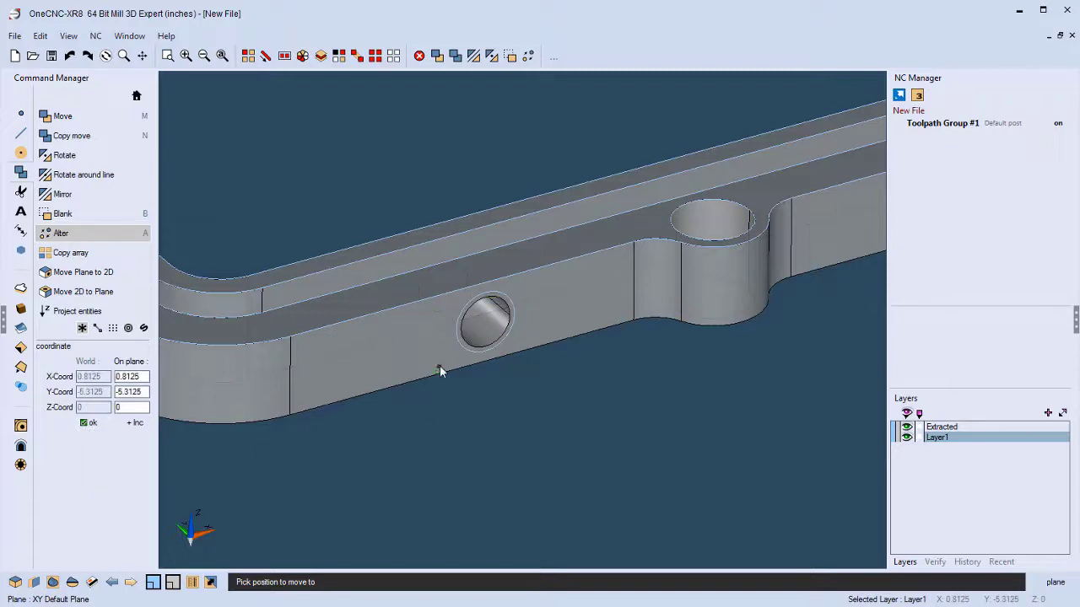
- Extrude cut the enlarged side circle to a depth of -0.03 with taper angle 0, forming a shallow counterbore around the side hole
scroll(447, 363, up, 5)
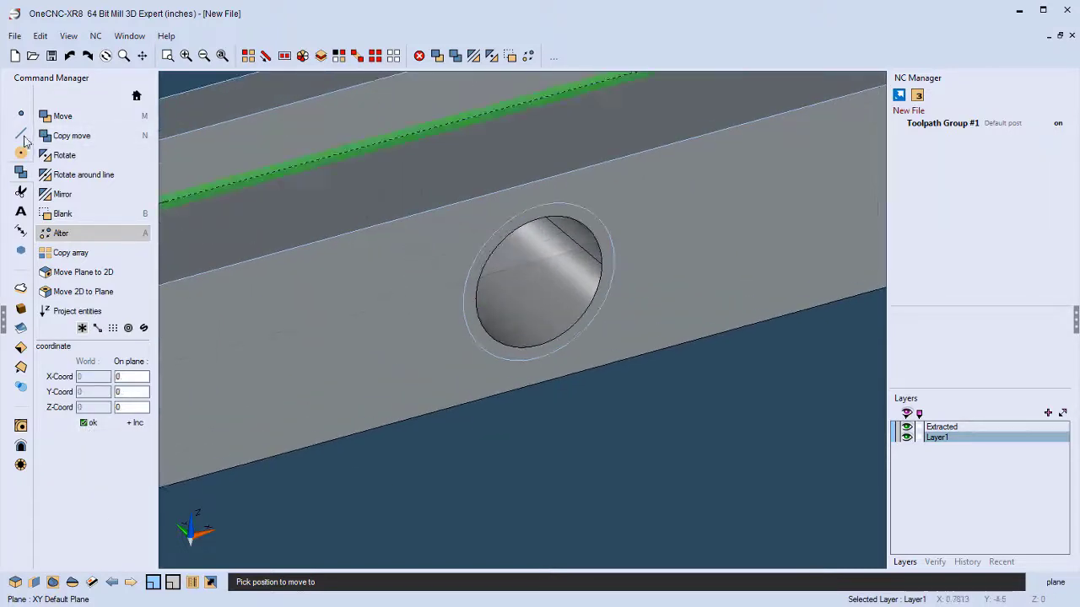
click(20, 288)
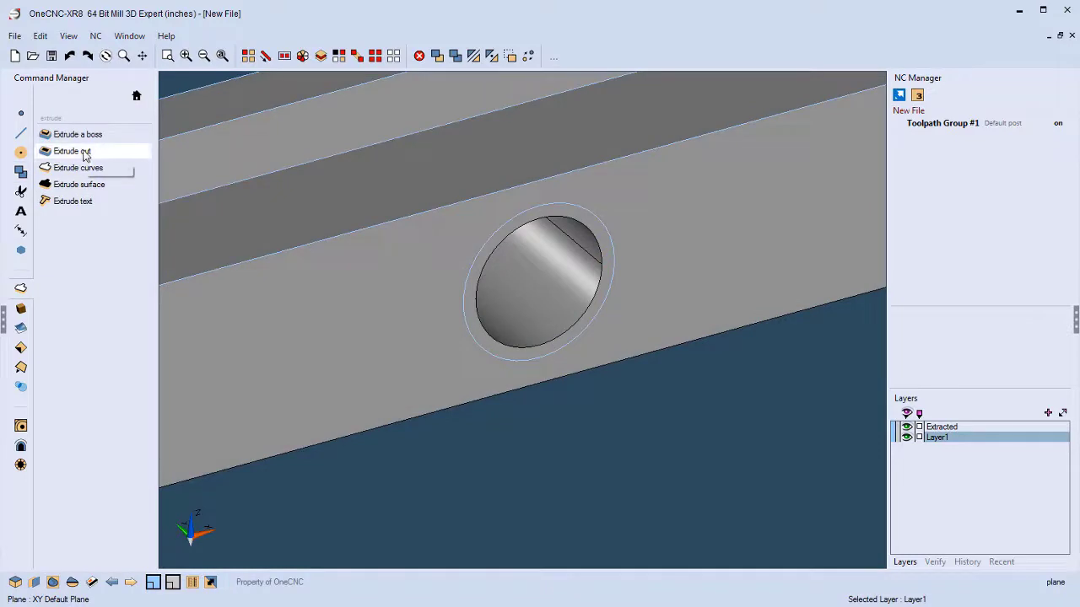
click(75, 151)
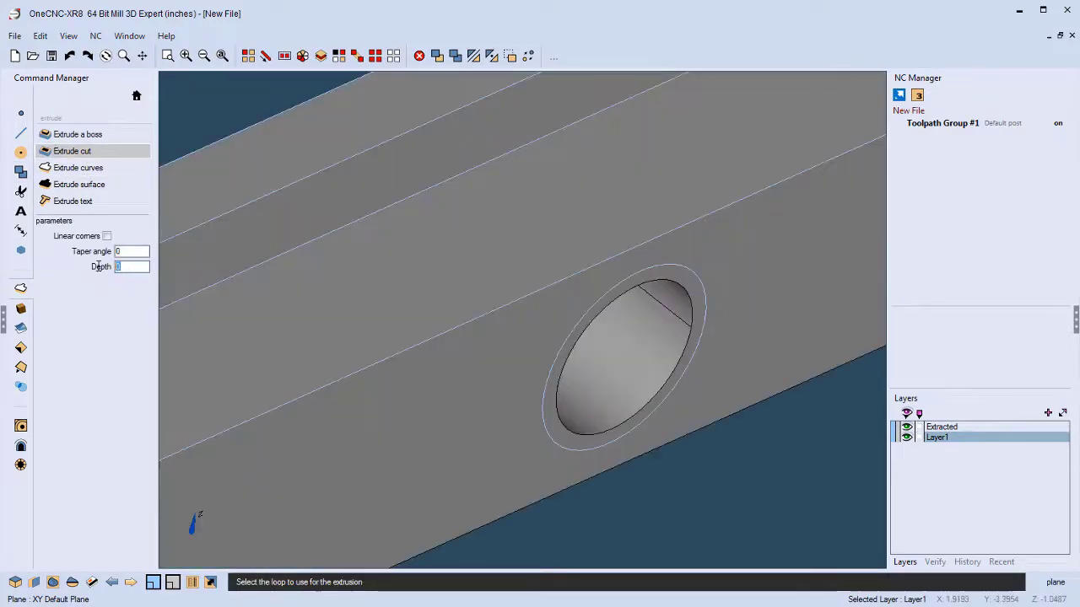
text(-.03)
click(536, 432)
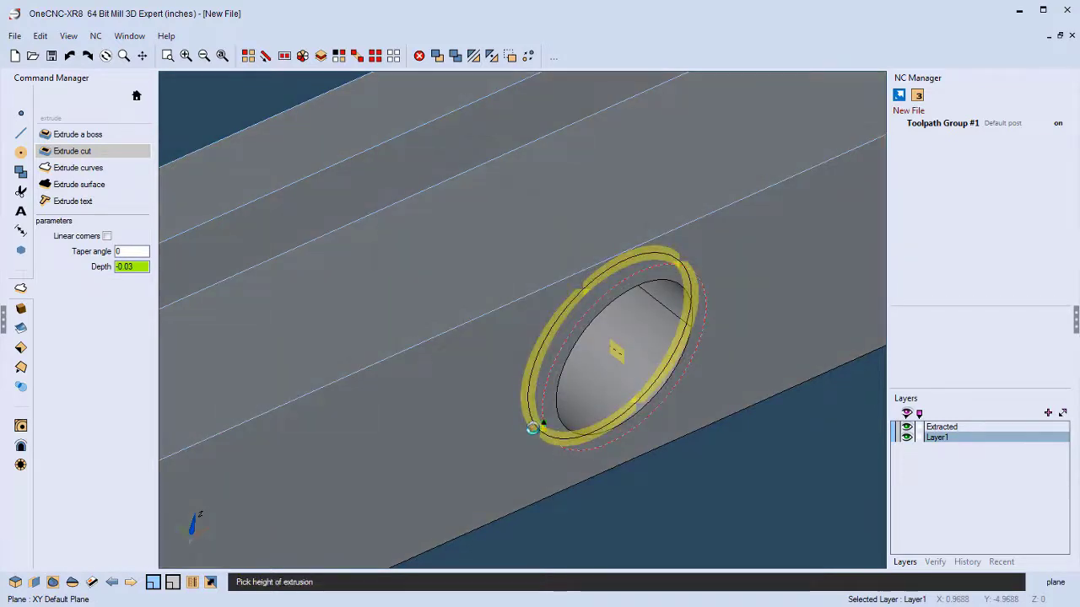
click(534, 430)
right_click(495, 426)
scroll(498, 419, down, 10)
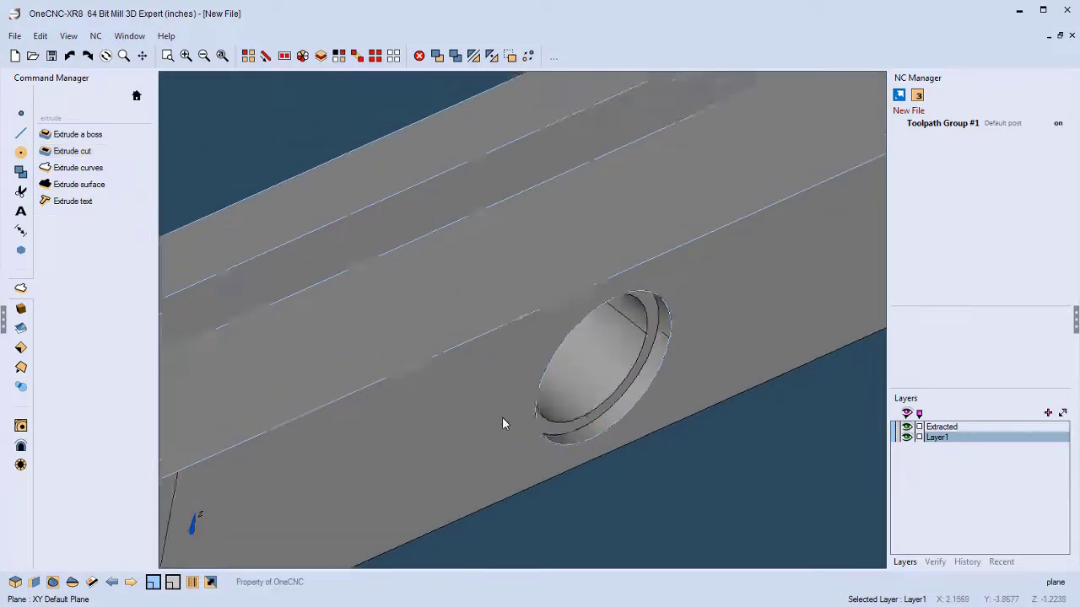
- Chamfer the top edges of the four bump holes with a chamfer distance of 0.025
scroll(500, 411, down, 6)
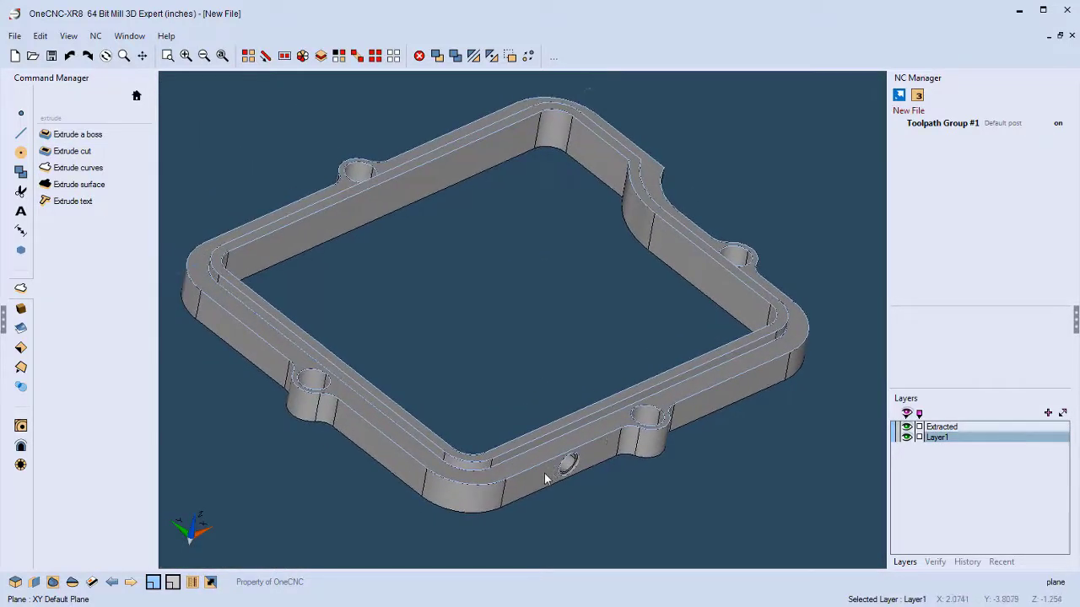
click(137, 99)
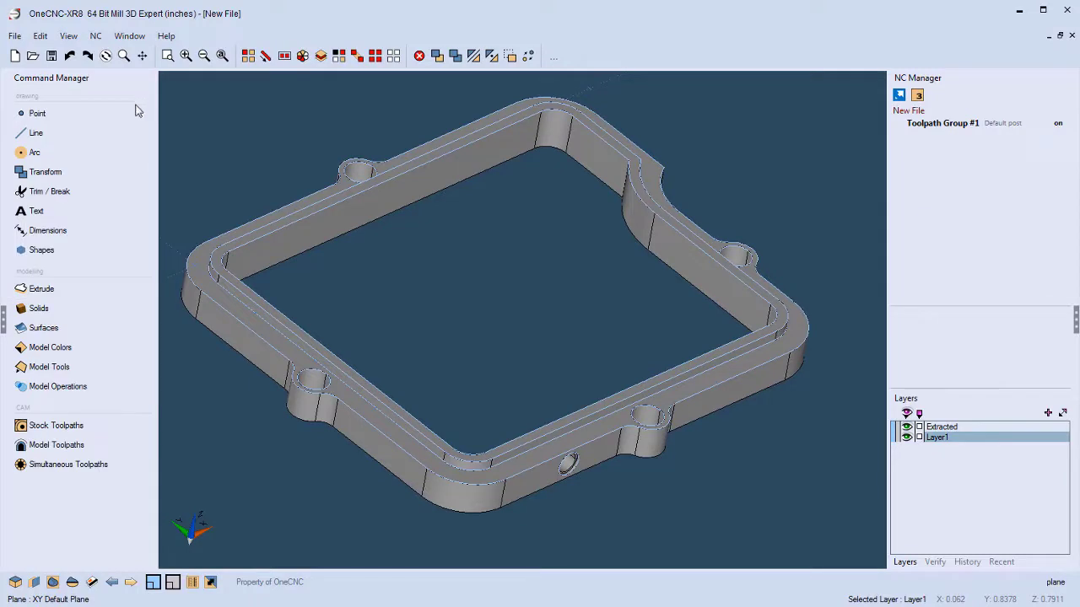
click(46, 366)
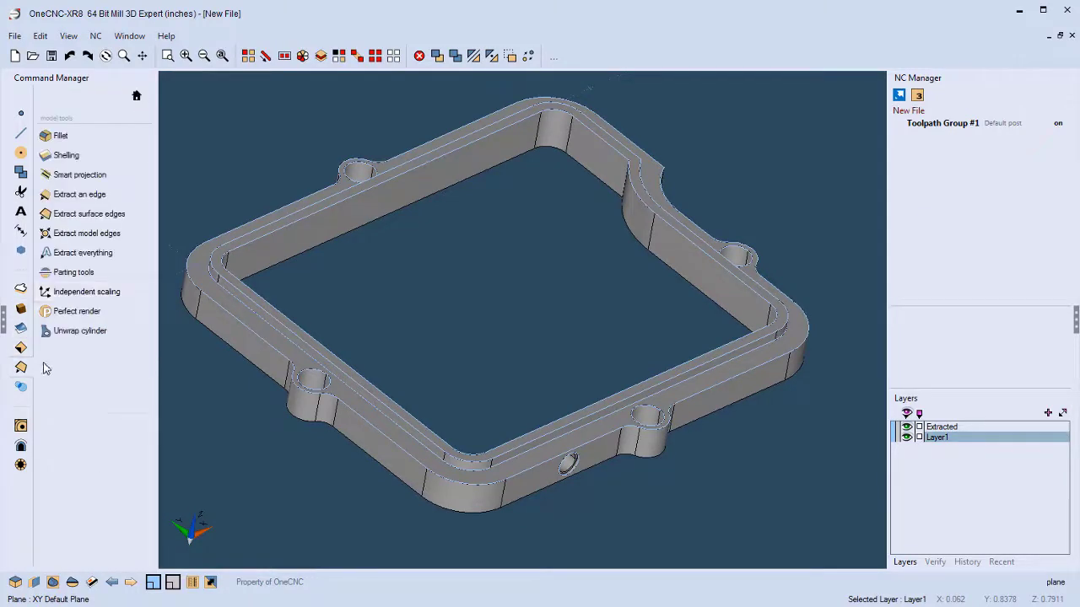
click(61, 136)
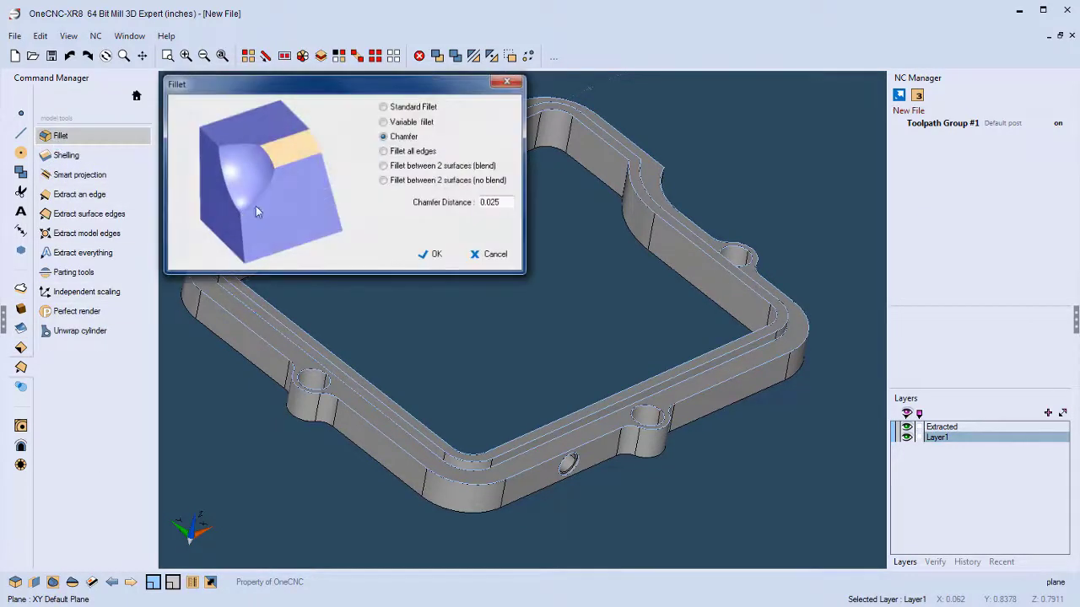
click(437, 255)
scroll(350, 389, up, 6)
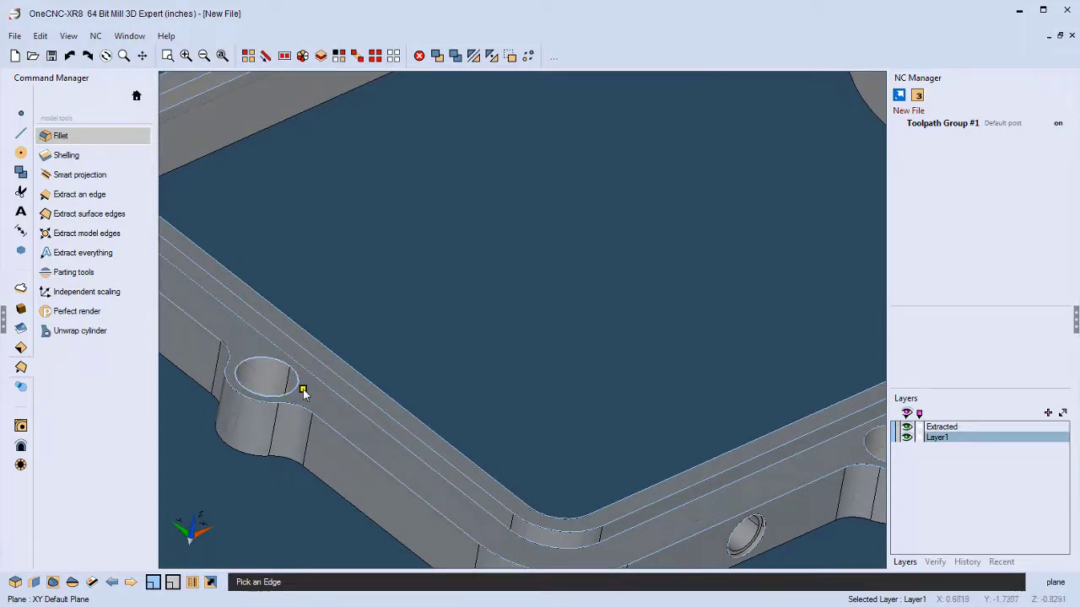
scroll(798, 522, up, 1)
scroll(796, 514, down, 1)
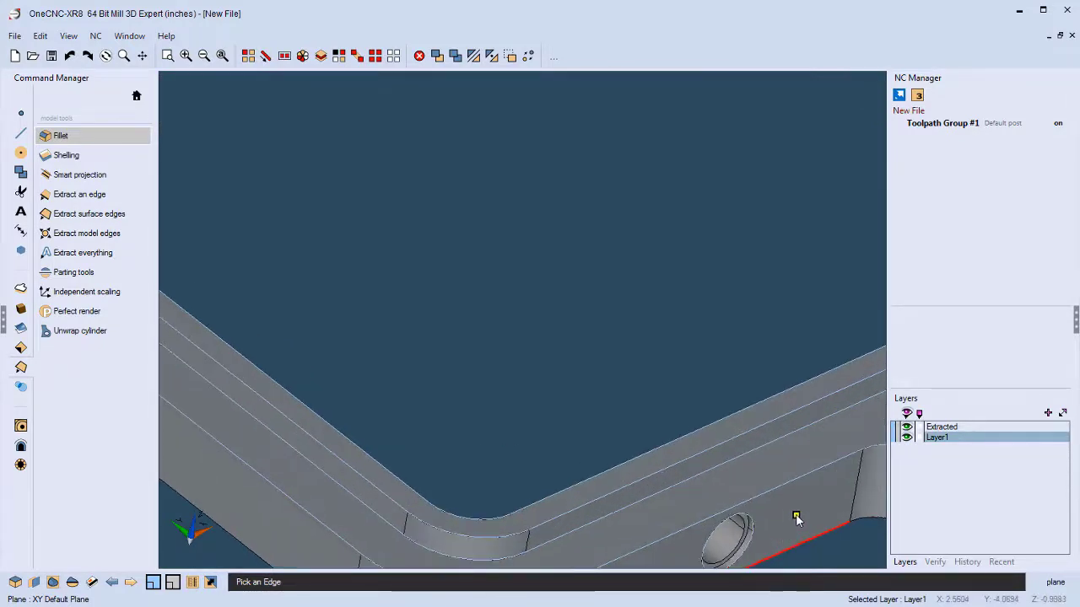
middle_drag(766, 514, 552, 380)
middle_drag(552, 332, 501, 477)
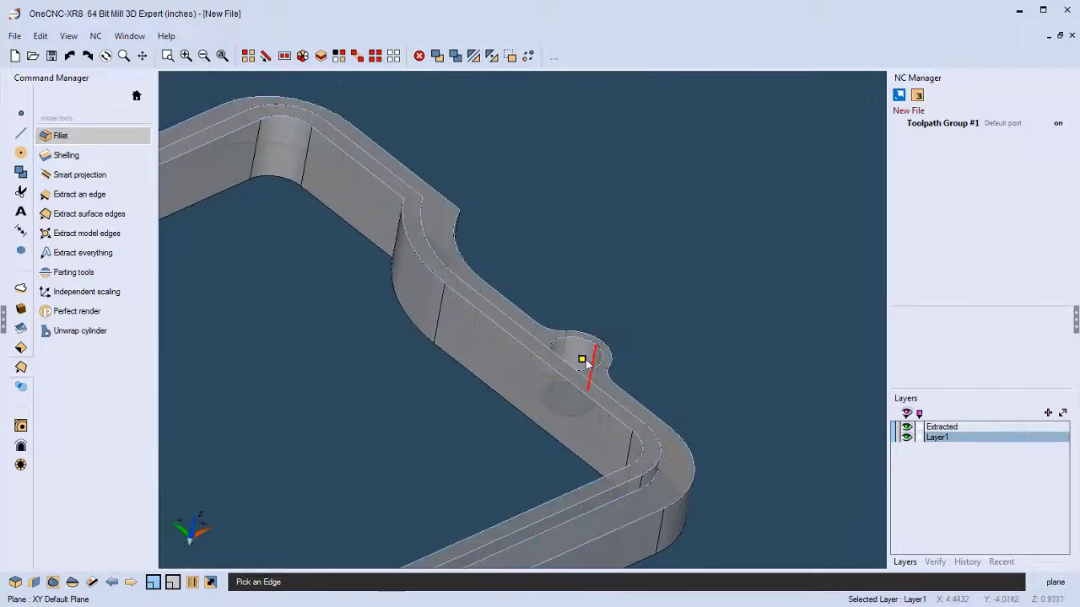
middle_drag(400, 287, 463, 278)
click(398, 254)
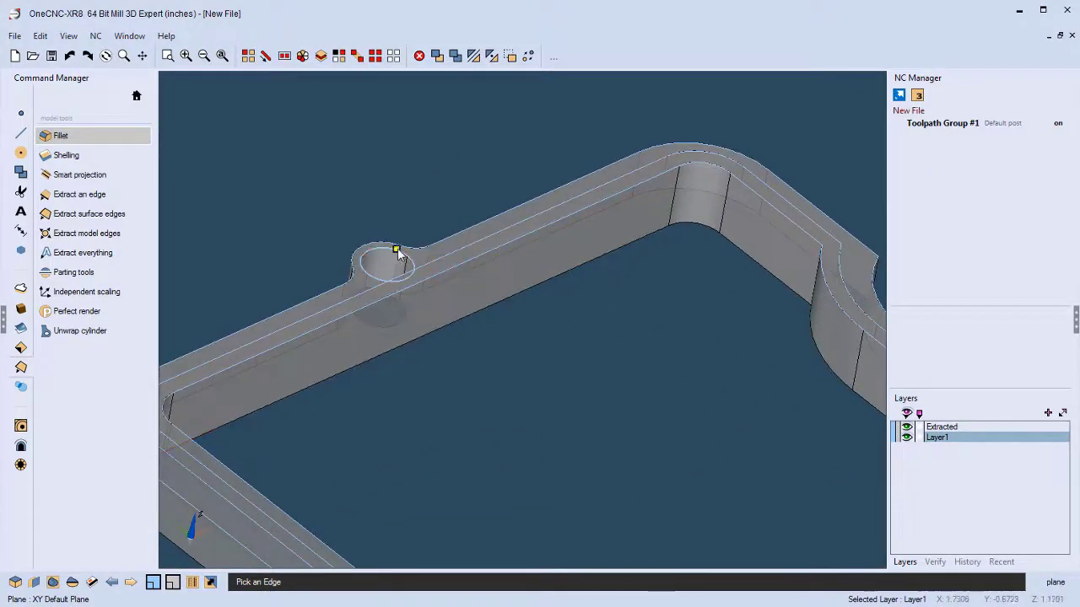
middle_drag(481, 374, 581, 278)
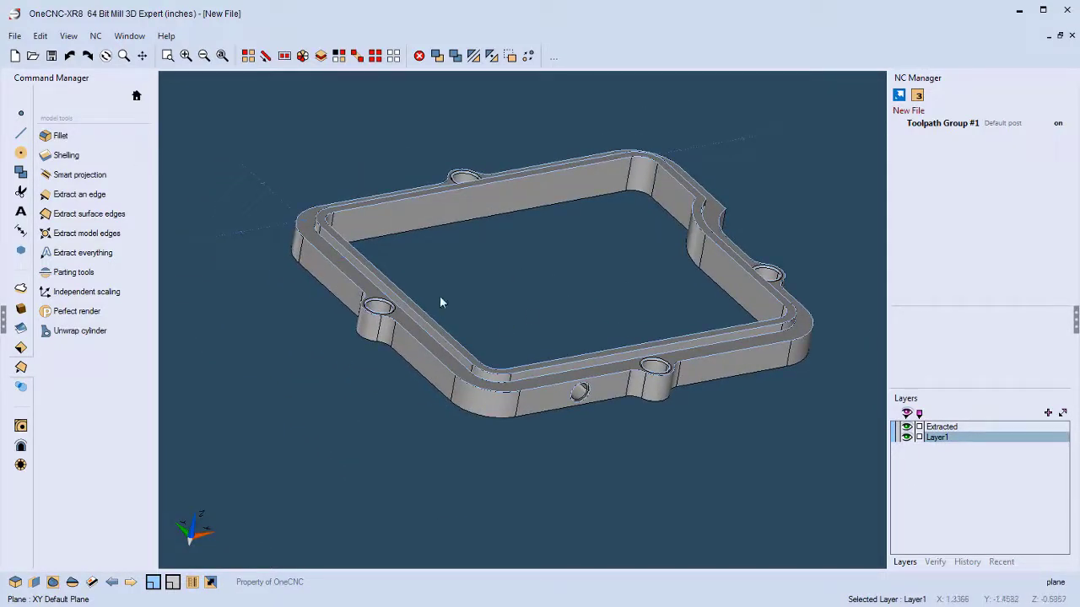
- Change the colour attribute of the whole solid model to a darker grey
click(470, 402)
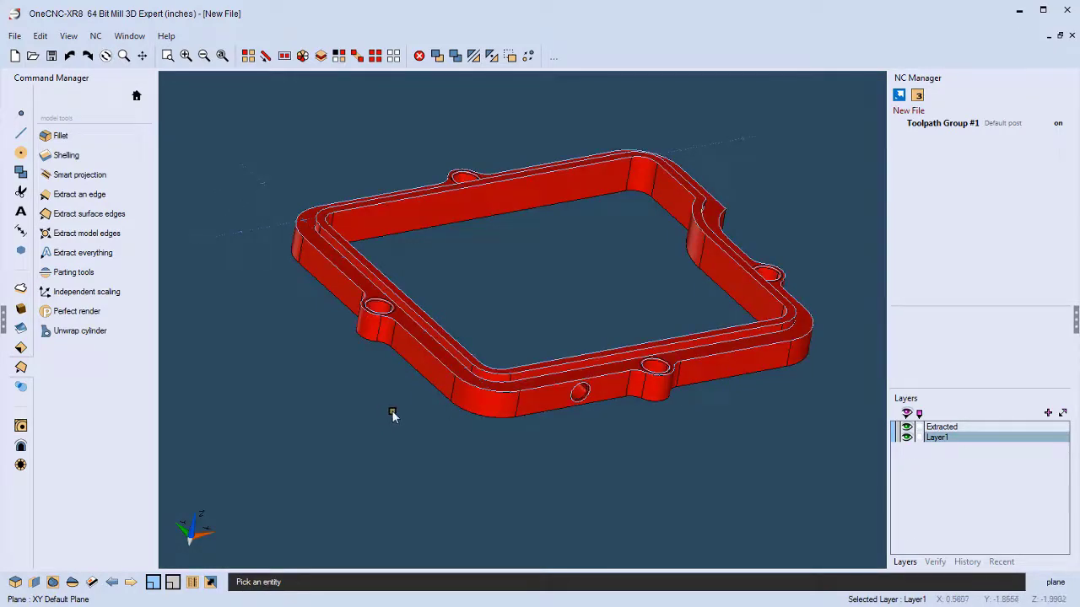
click(211, 582)
click(276, 124)
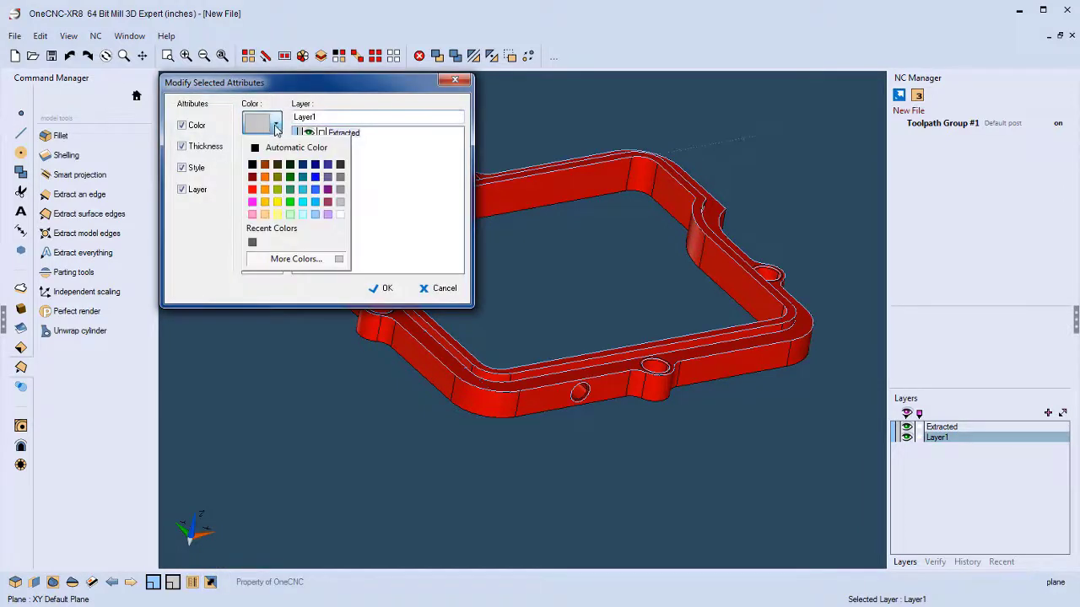
click(340, 177)
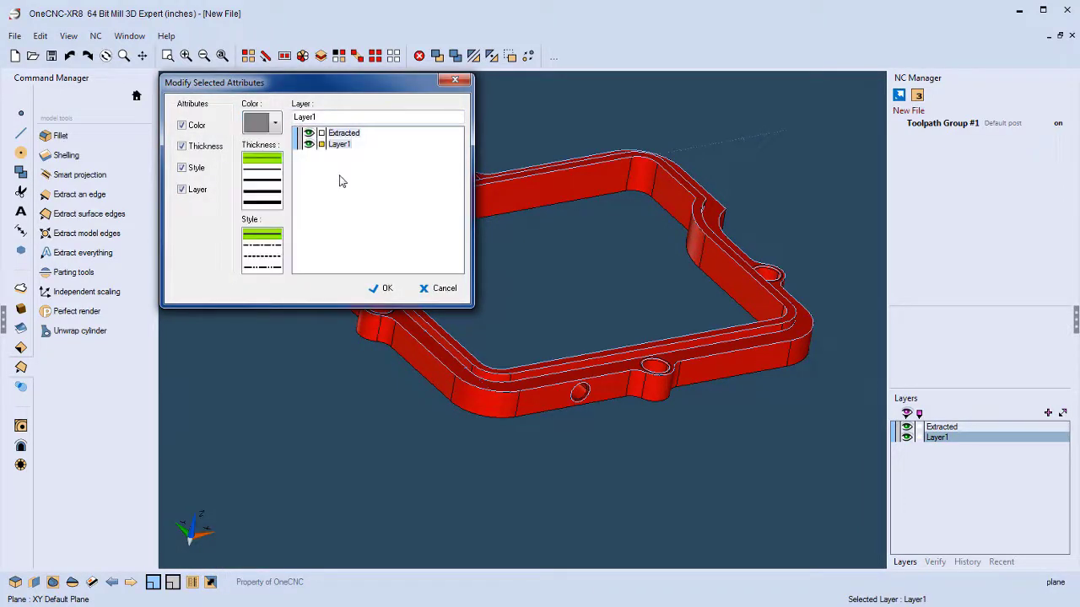
click(275, 126)
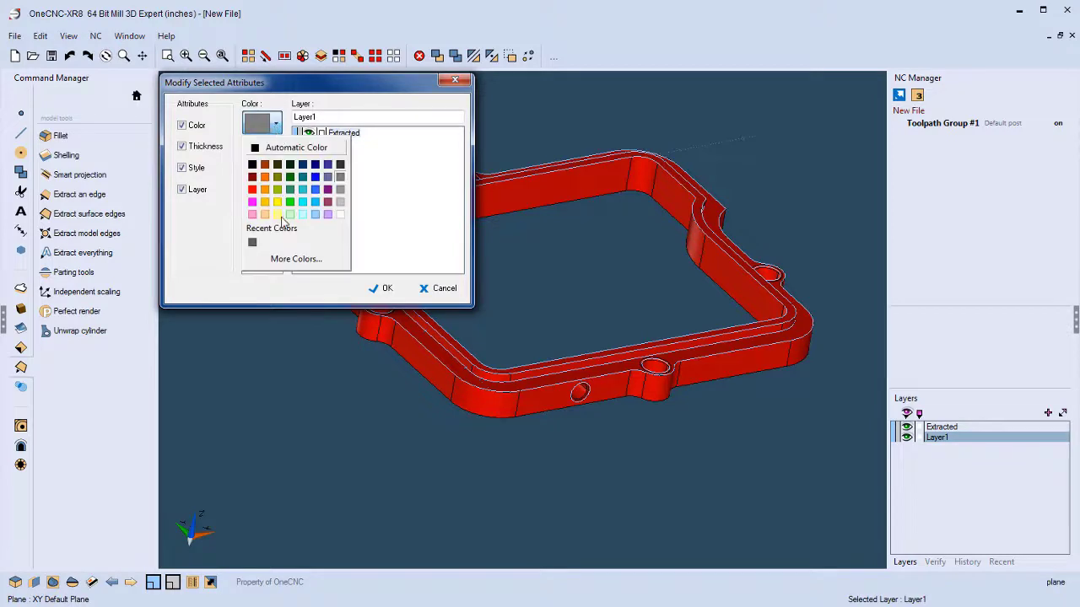
click(295, 257)
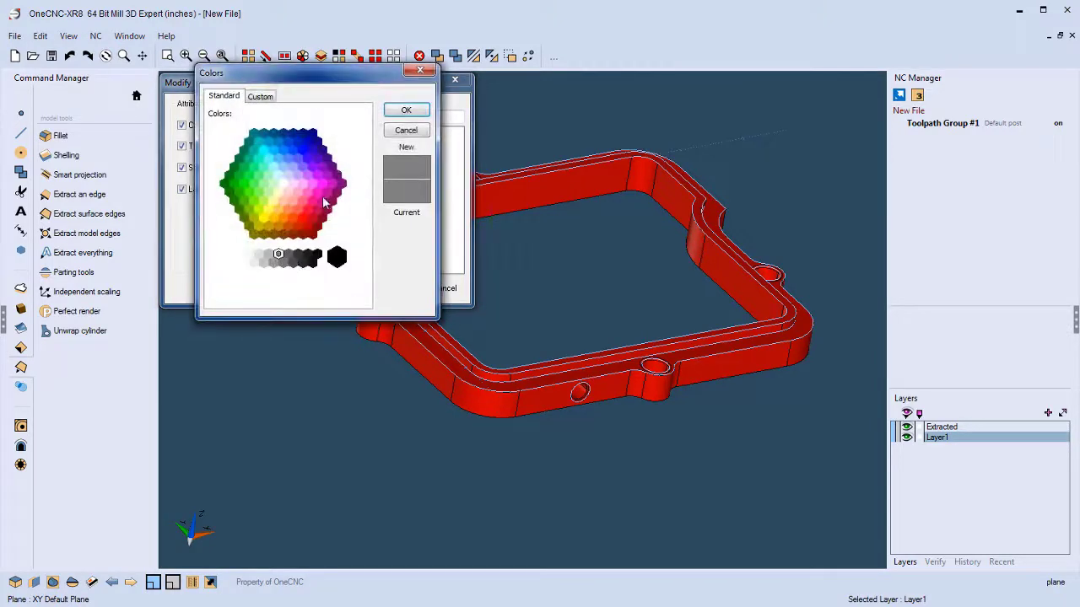
click(270, 100)
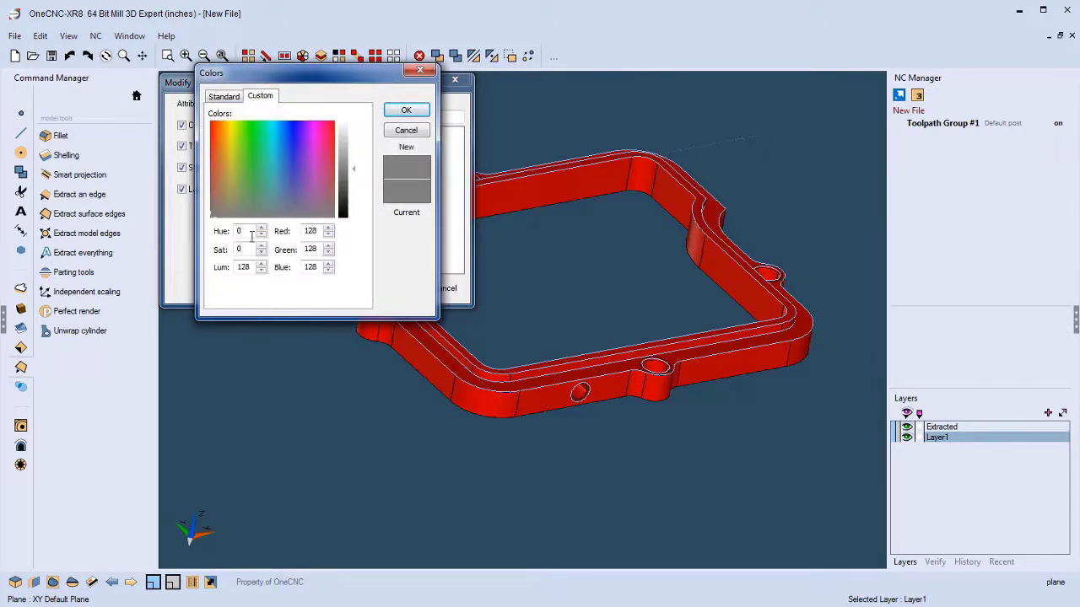
click(406, 109)
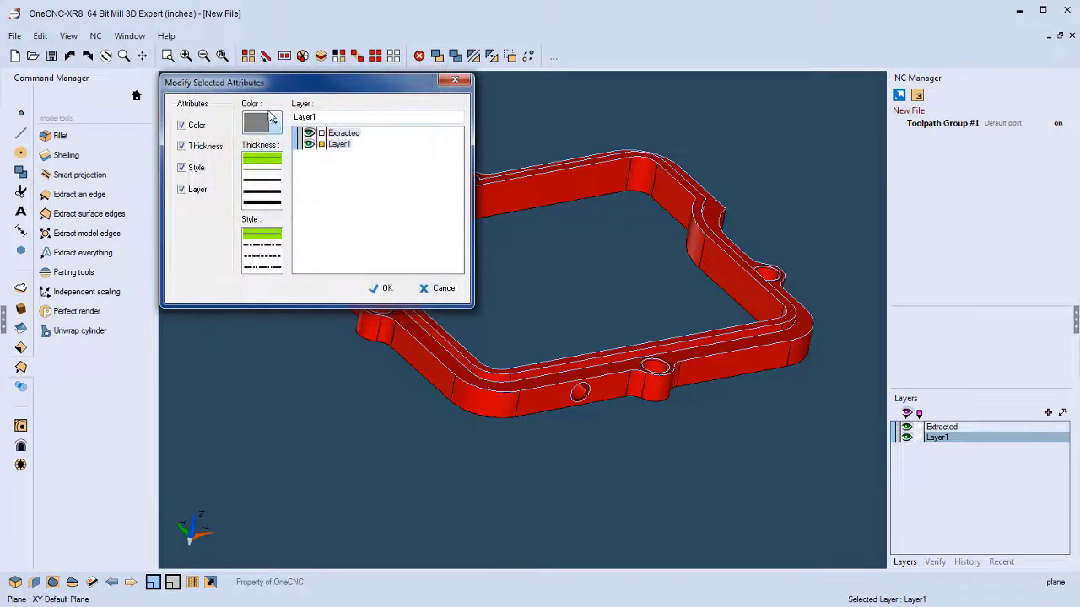
click(383, 289)
- Select the light blue wireframe geometry by colour and hide it with the Extracted layer
middle_drag(447, 344, 610, 353)
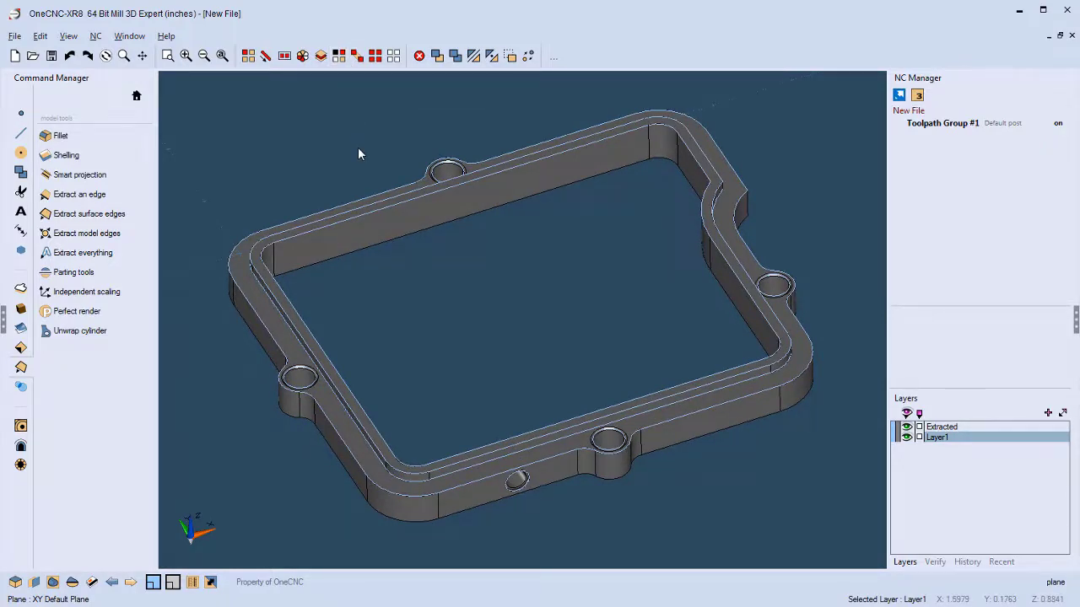
drag(574, 174, 850, 73)
click(815, 115)
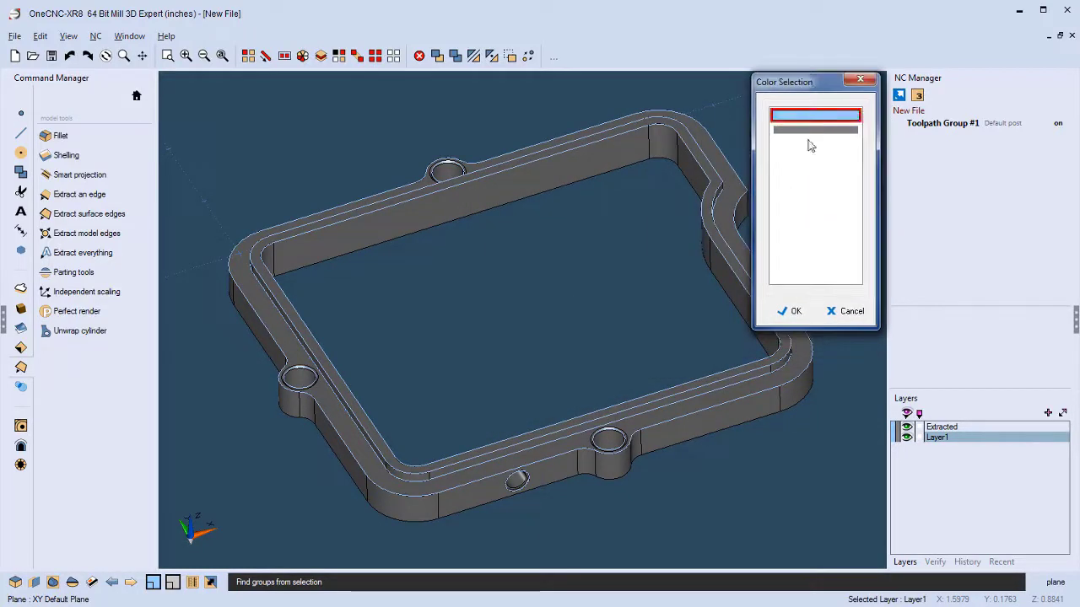
click(791, 310)
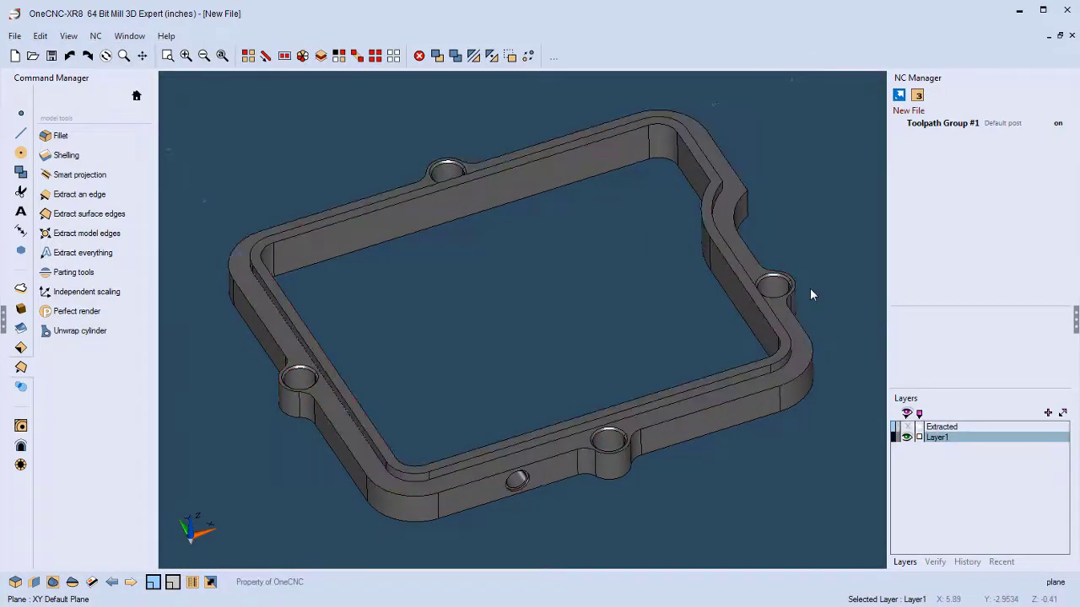
middle_drag(540, 314, 529, 338)
click(137, 96)
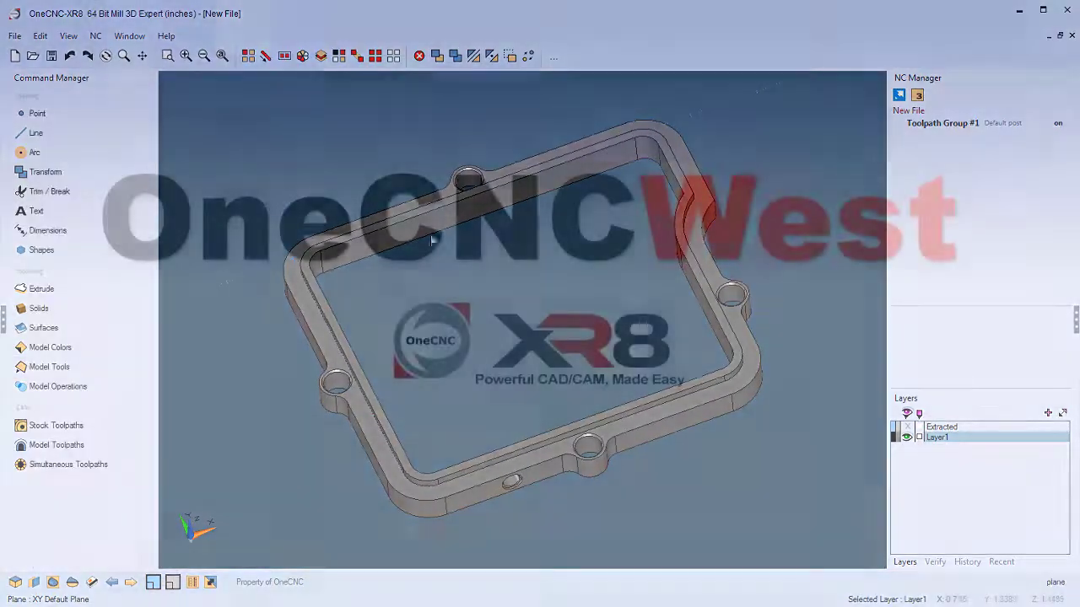